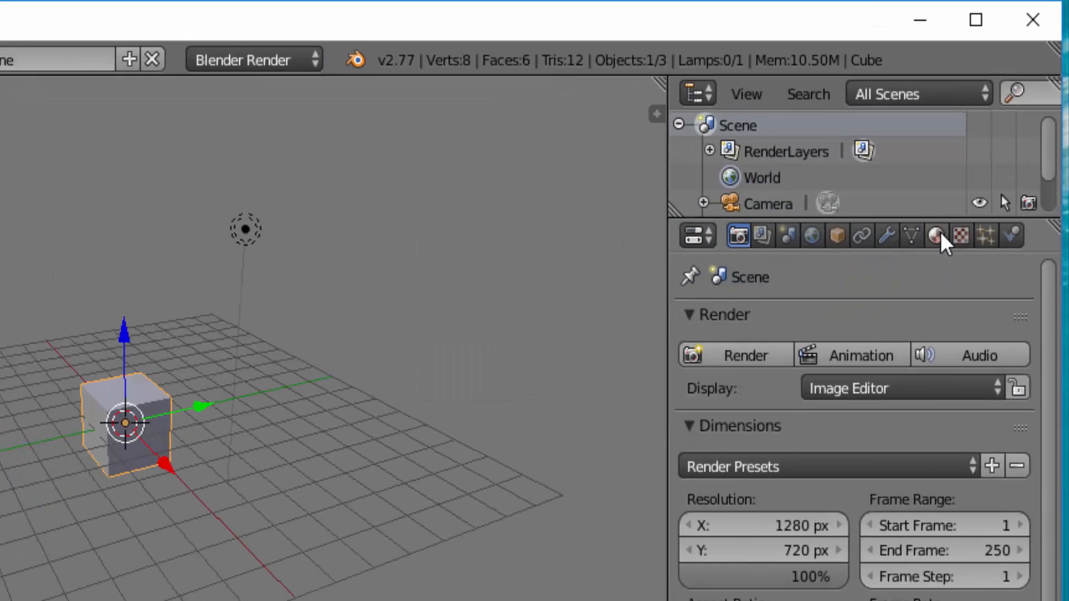
Show the default cube's material settings and delete the cube from the scene
click(889, 325)
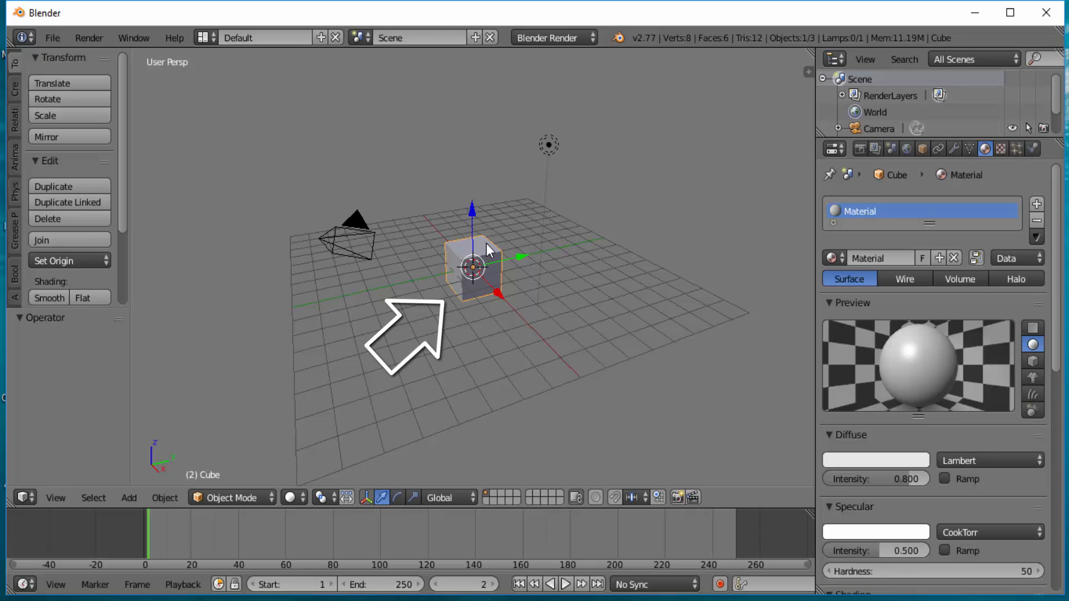
key(x)
click(666, 208)
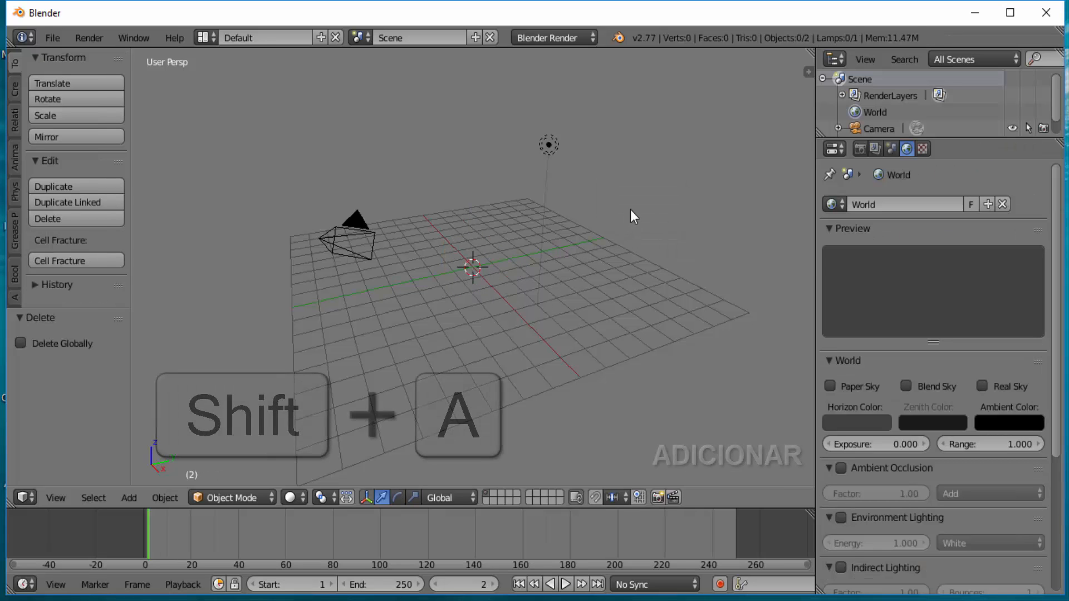
Add a UV sphere mesh at the scene's centre and apply smooth shading to it
key(shift+a)
mouse_move(630, 210)
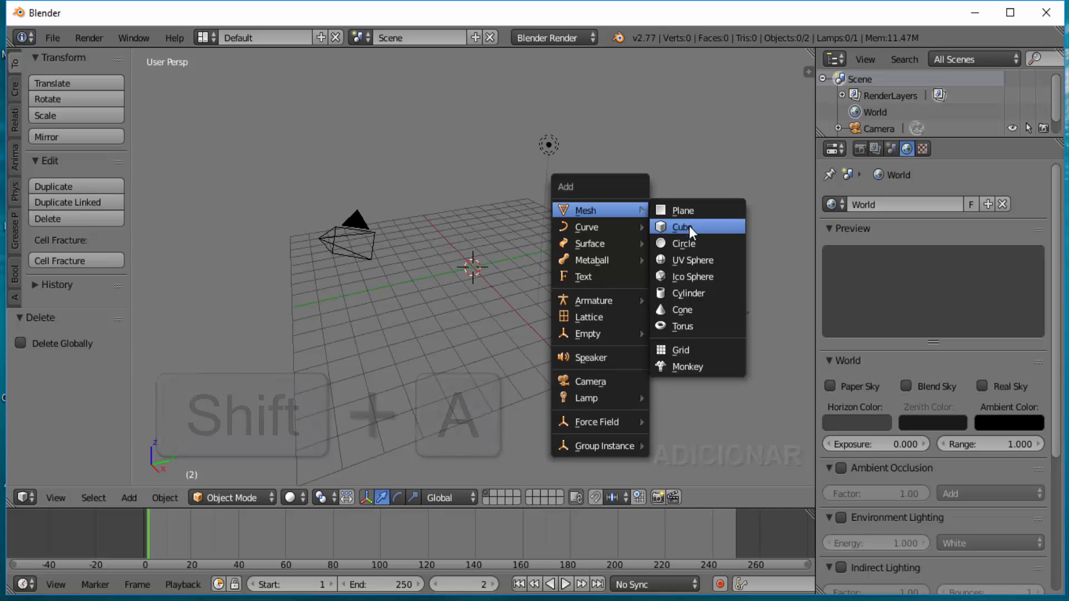
click(690, 260)
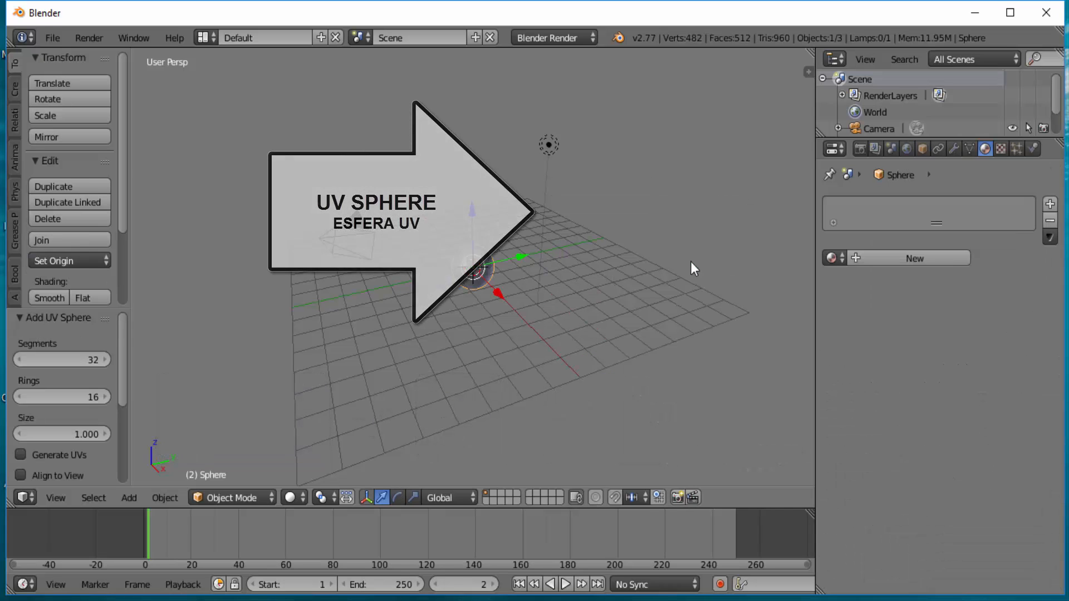
scroll(526, 329, up, 6)
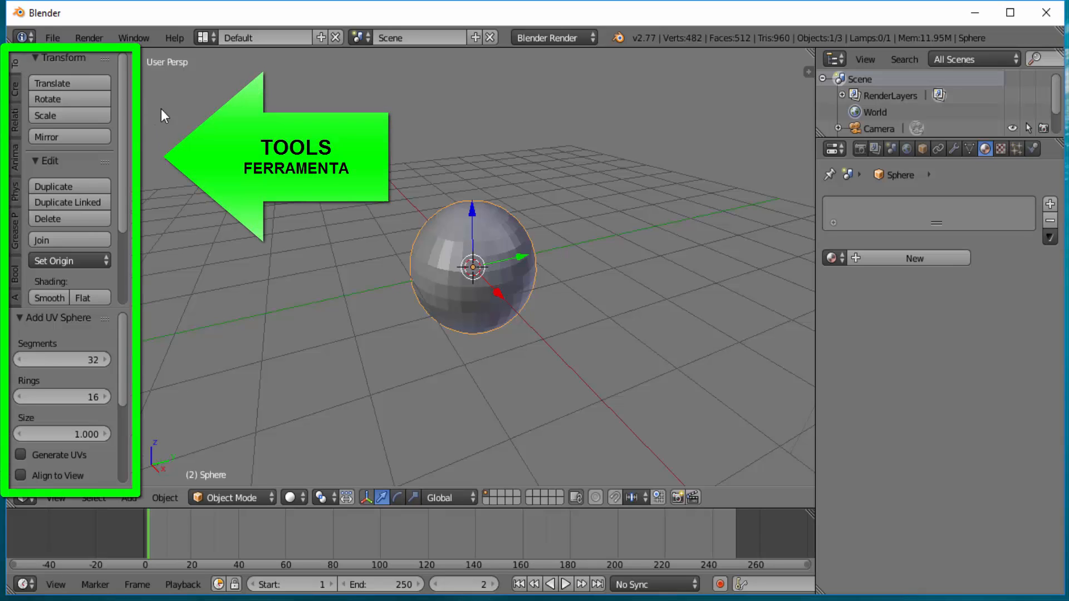
scroll(117, 217, down, 3)
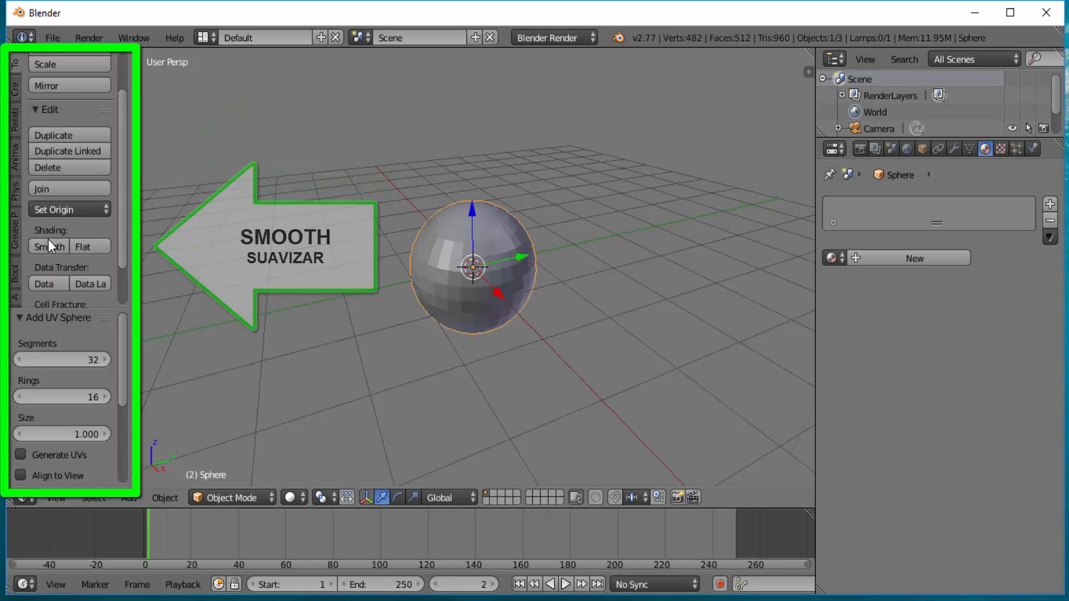
click(48, 248)
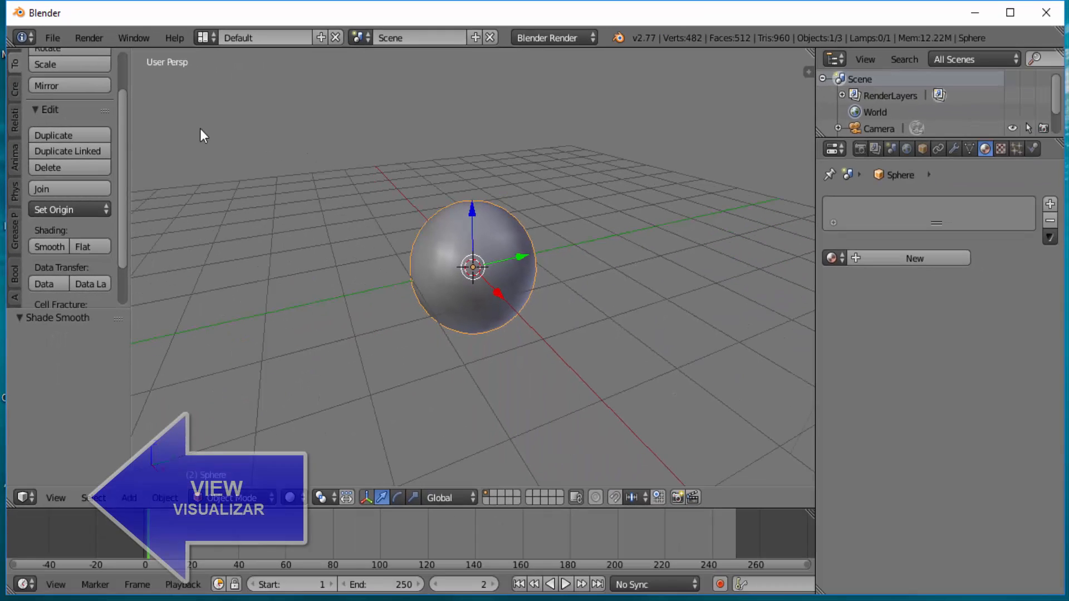
Switch the 3D view to orthographic projection and look at the sphere from the front
click(62, 494)
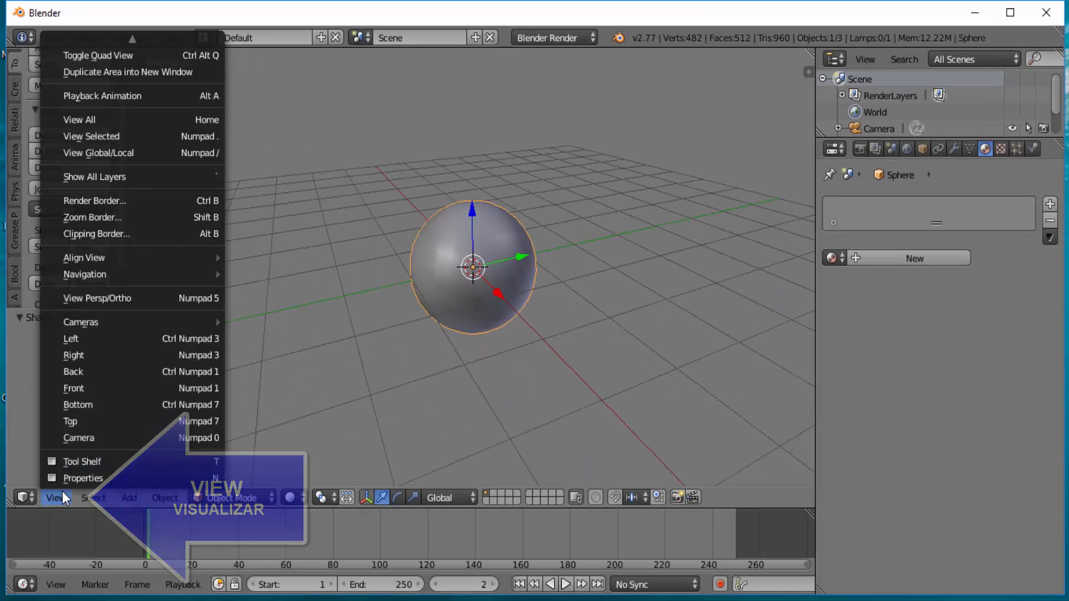
click(109, 297)
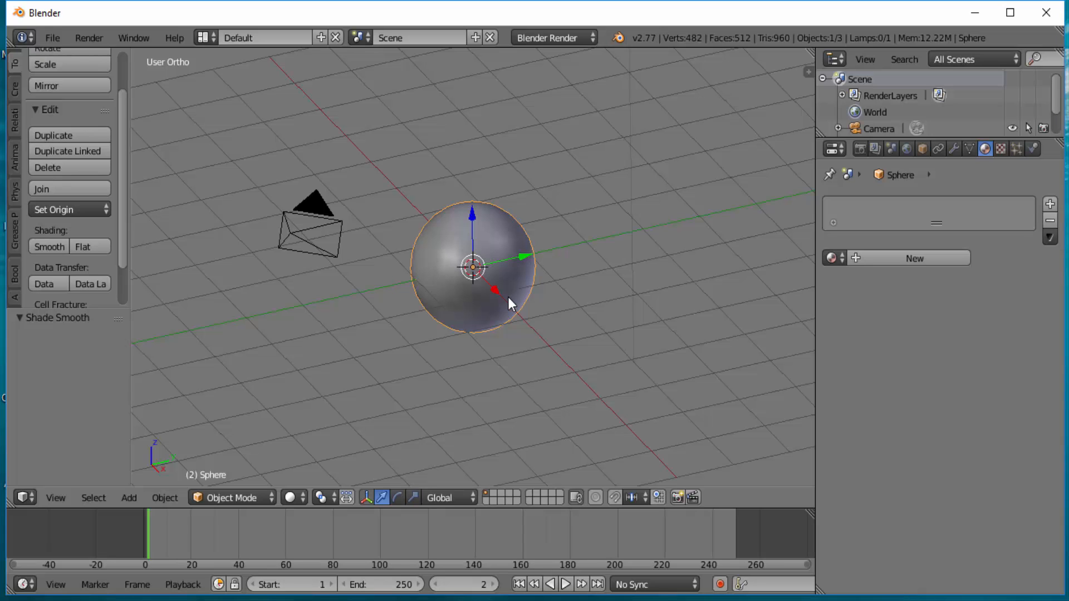
click(55, 497)
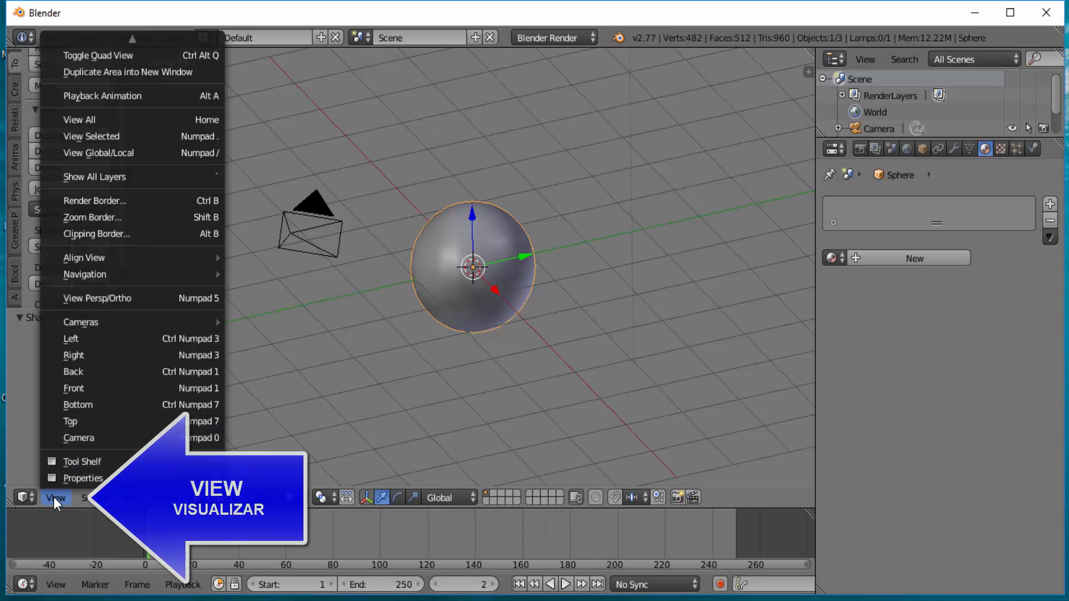
click(93, 388)
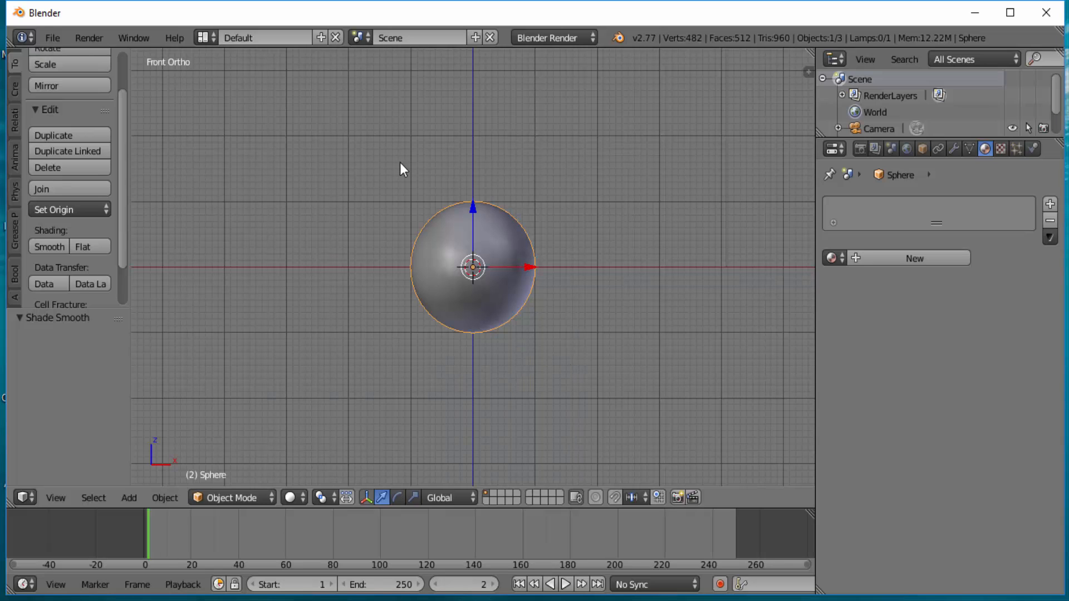
Align the camera to the current front view using the Align Camera To View command
key(space)
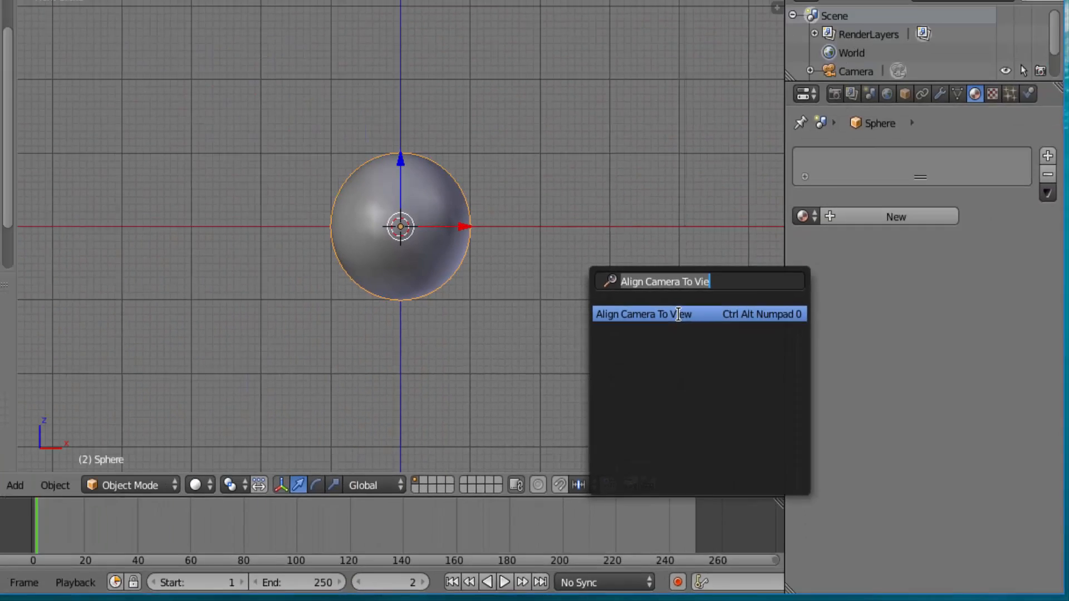
click(467, 120)
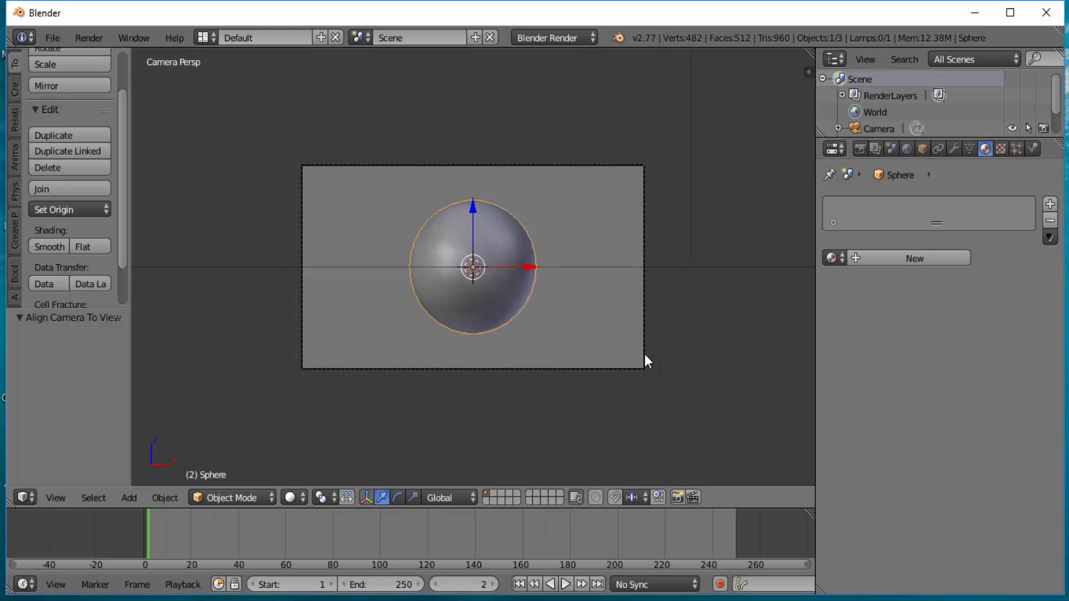
scroll(644, 355, up, 4)
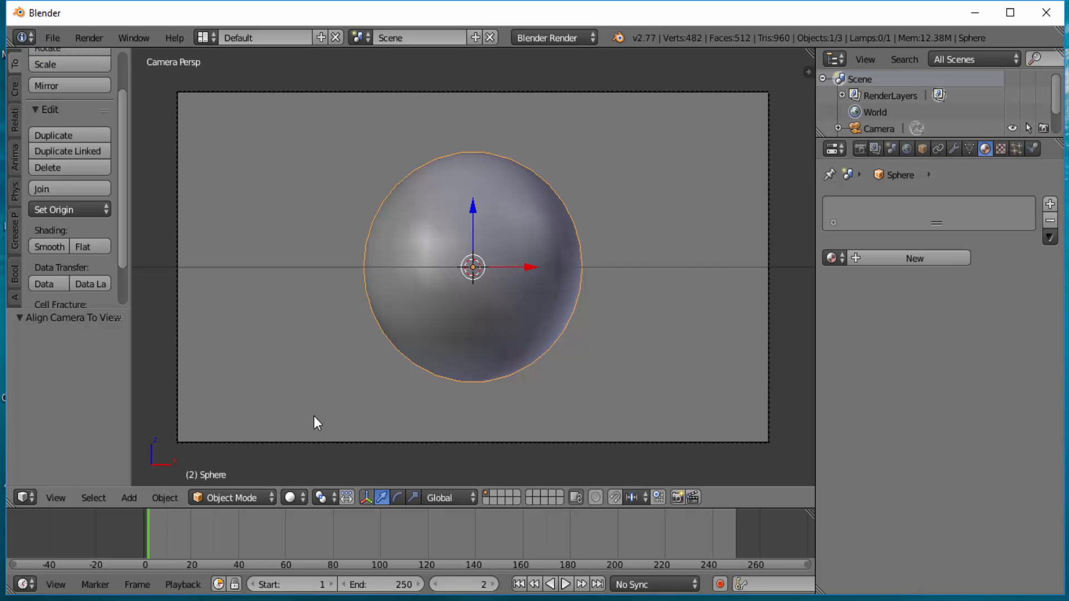
Leave the camera view, move the lamp about -2.97 units along the Y axis and set its energy to 1.570
click(61, 497)
click(101, 437)
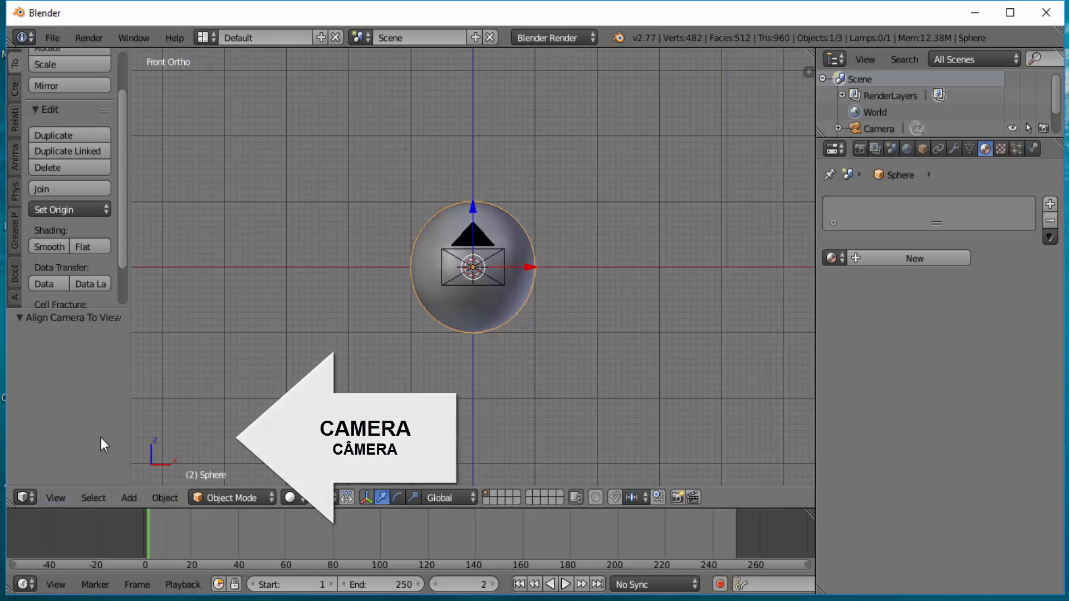
scroll(659, 320, down, 4)
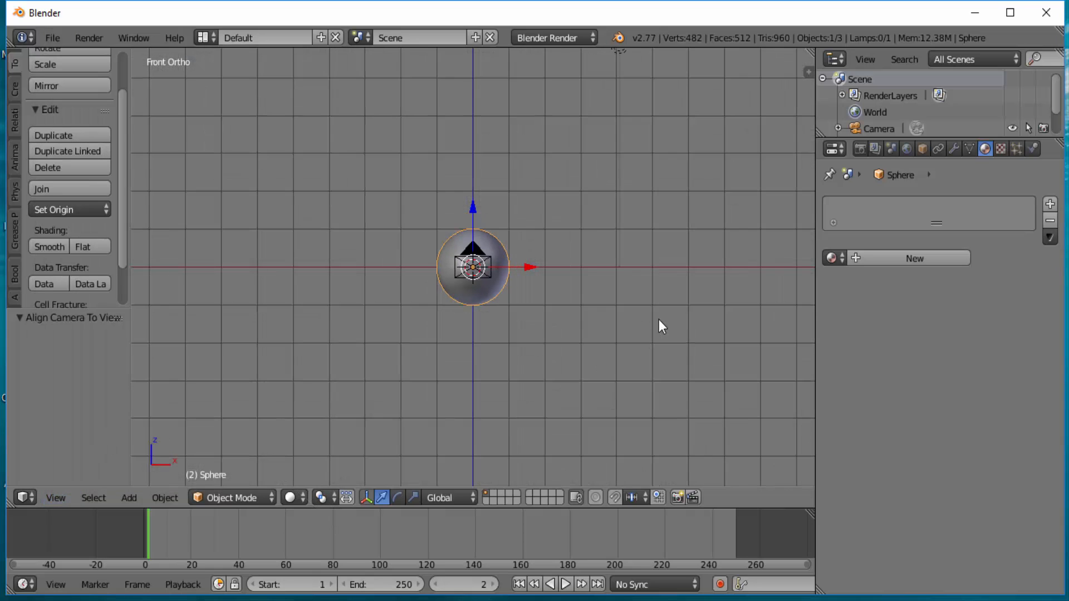
middle_drag(718, 332, 619, 372)
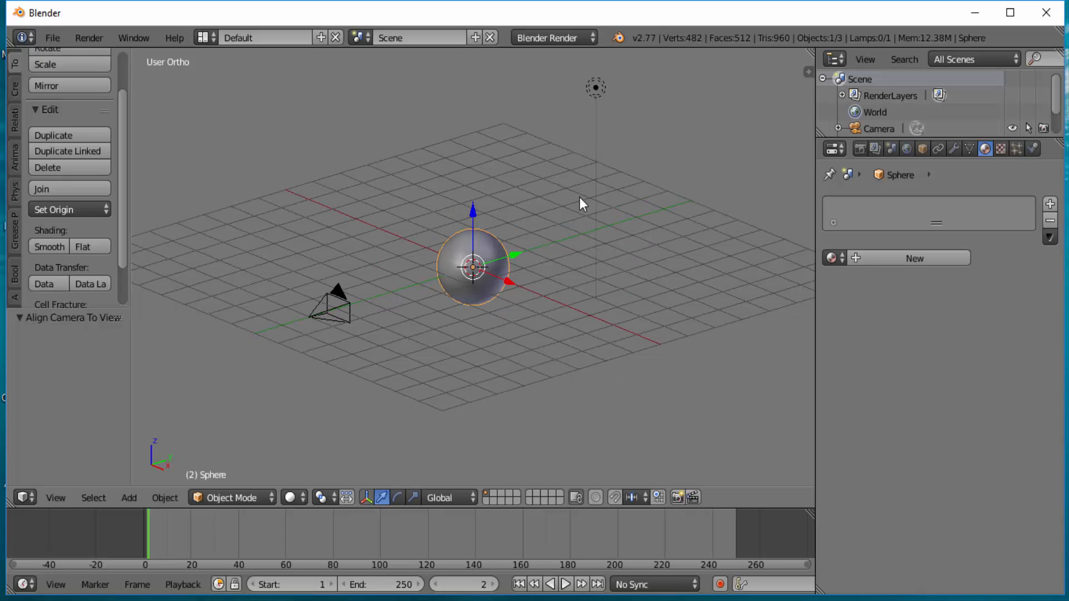
right_click(596, 87)
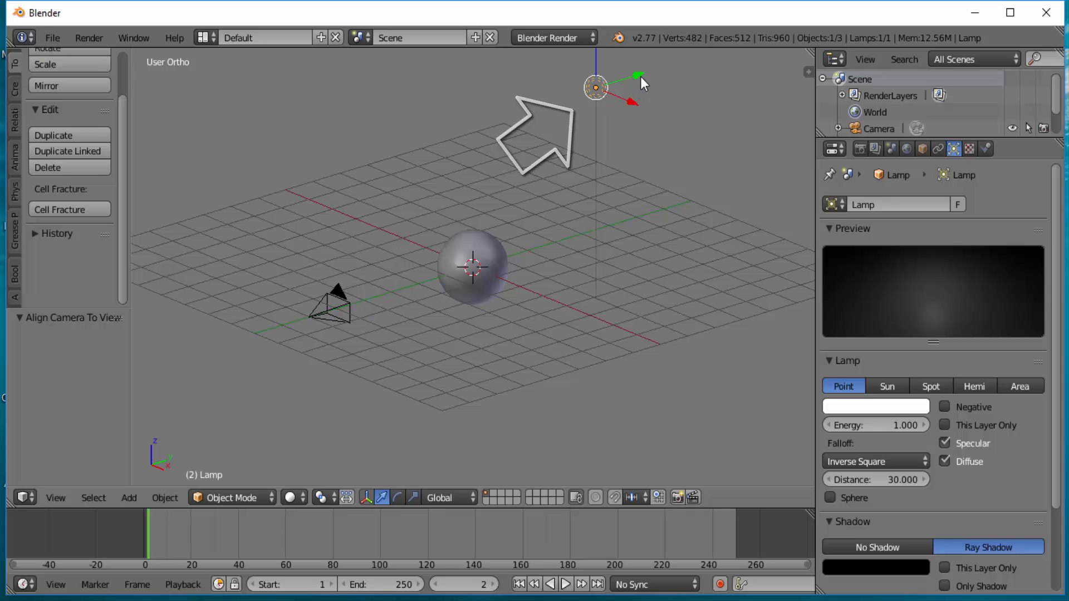
drag(639, 74, 577, 129)
mouse_move(576, 129)
middle_down()
mouse_move(561, 259)
mouse_move(589, 252)
middle_up()
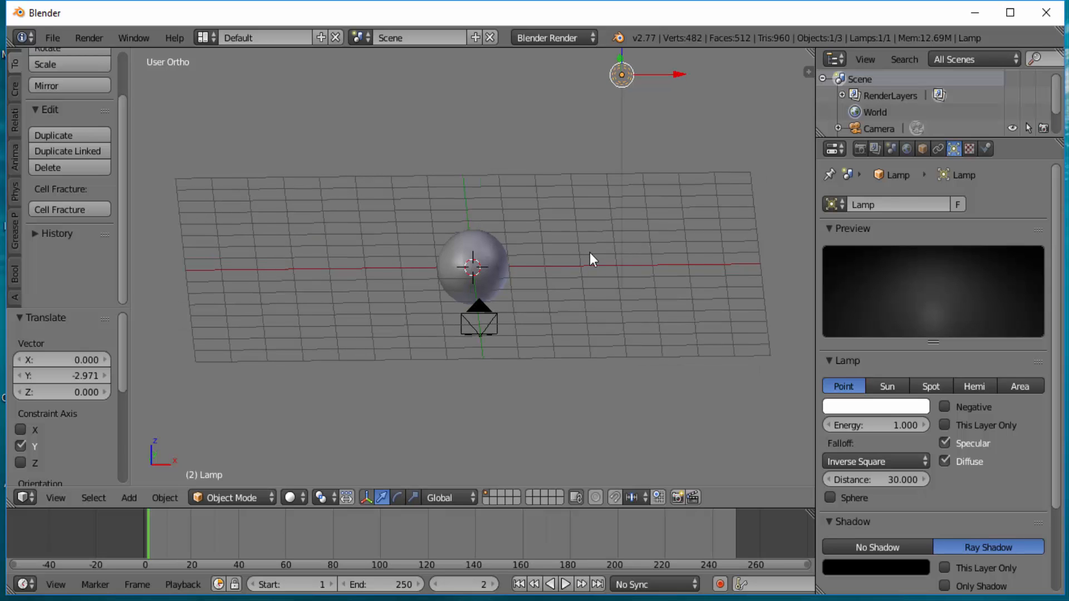
drag(875, 425, 908, 425)
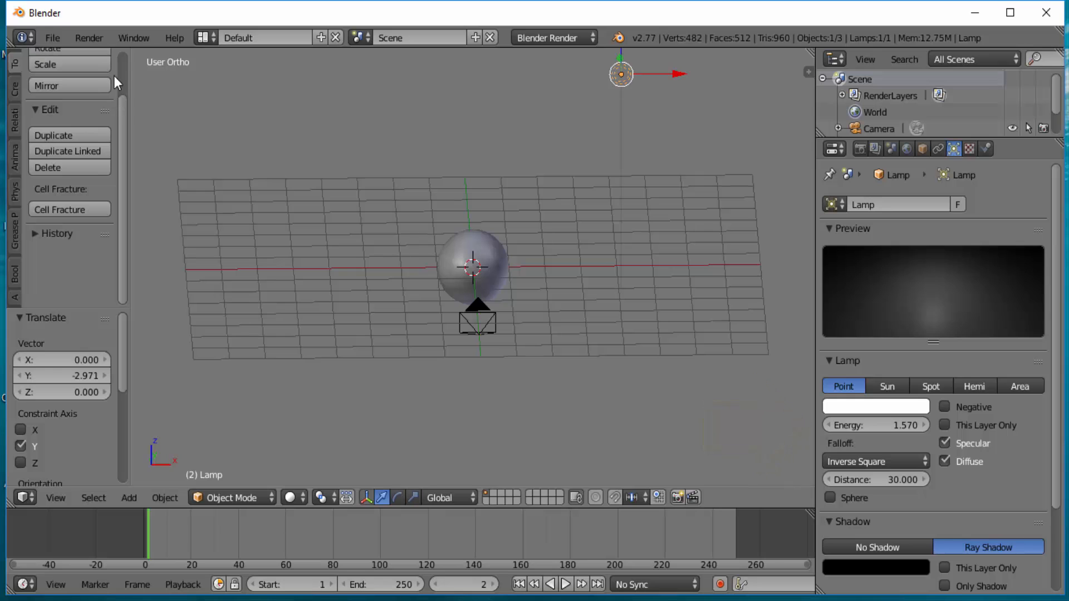
Render a still image of the sphere to check the lighting and return to the 3D view
click(91, 37)
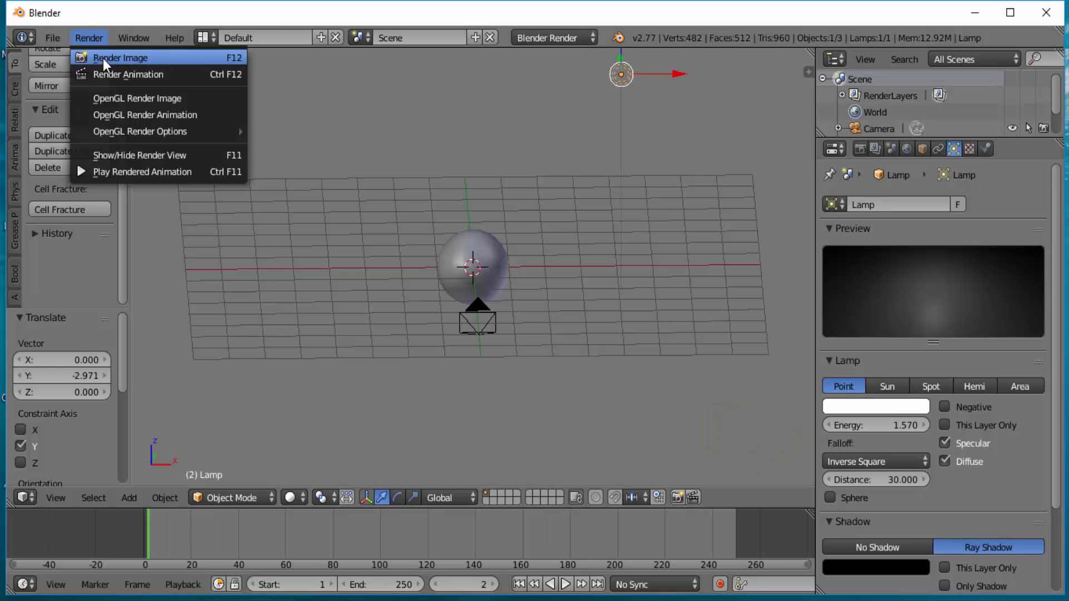
click(102, 58)
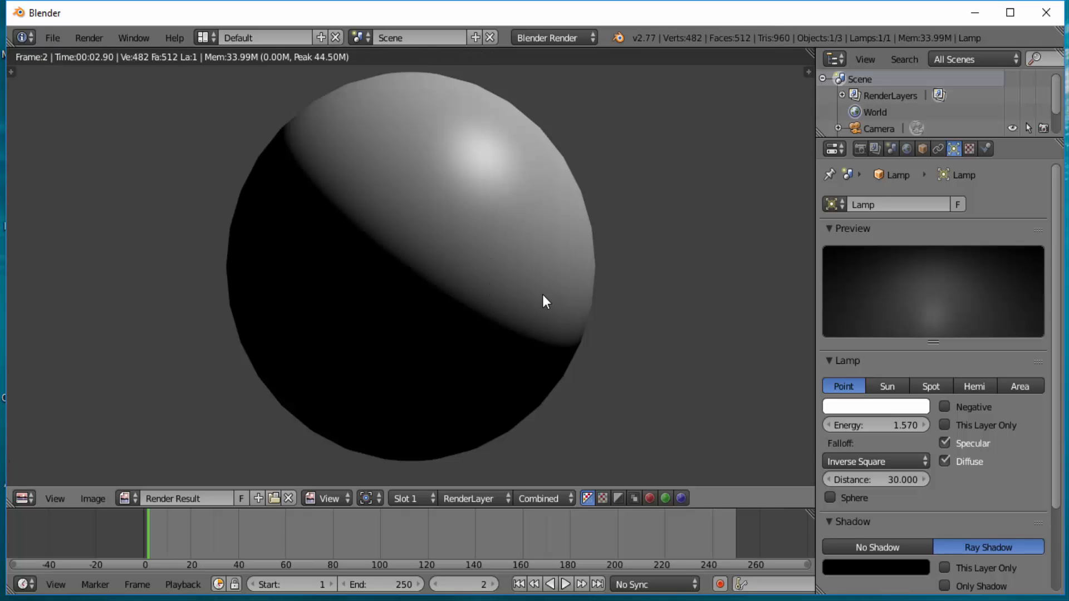
key(Escape)
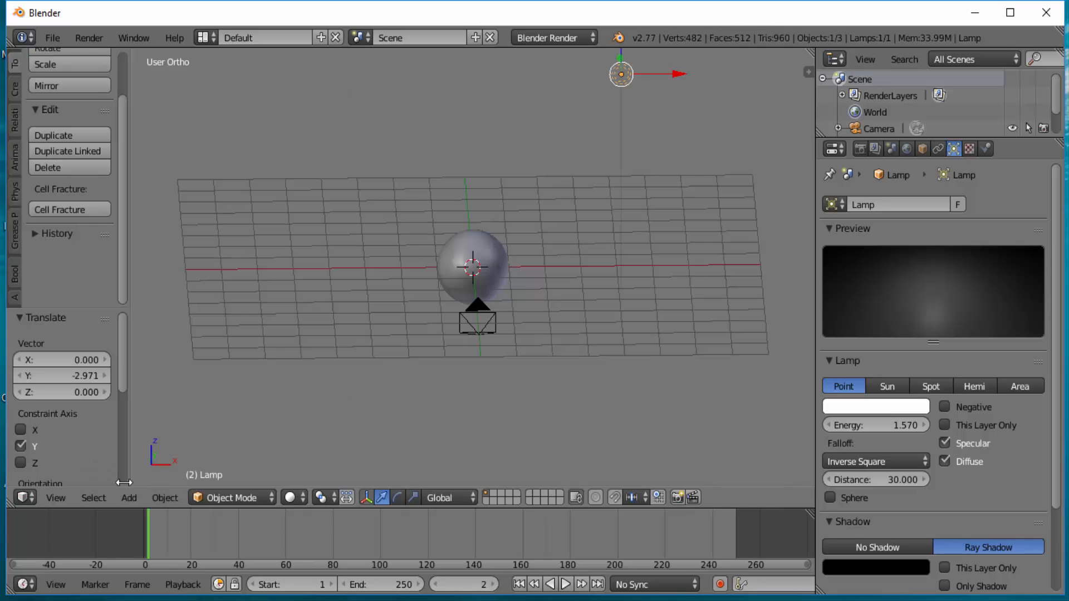
Look at the scene through the camera and hide the tool shelf
click(55, 497)
click(82, 441)
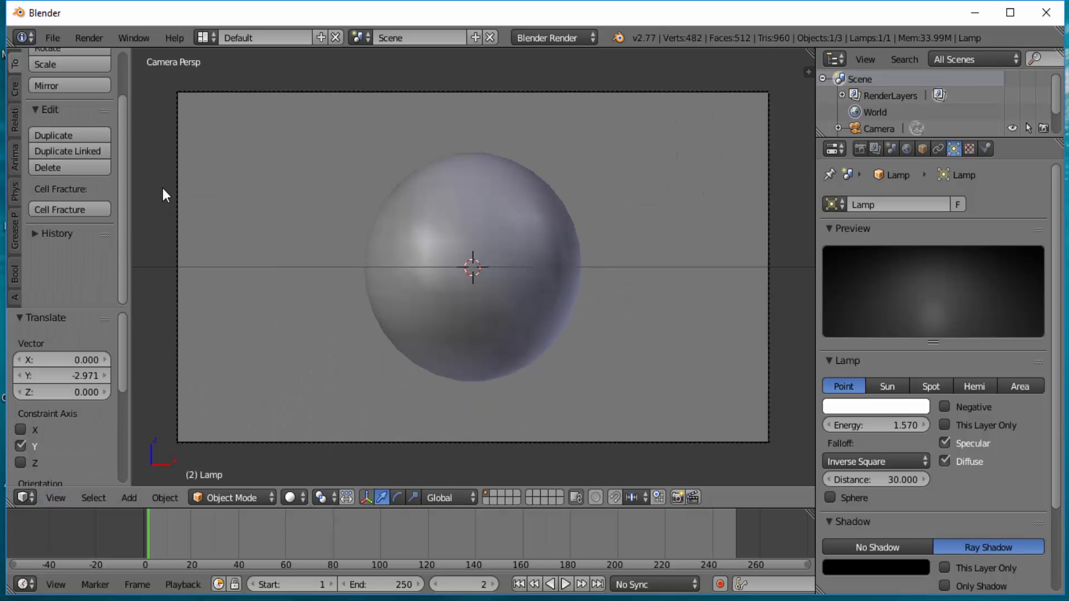
key(t)
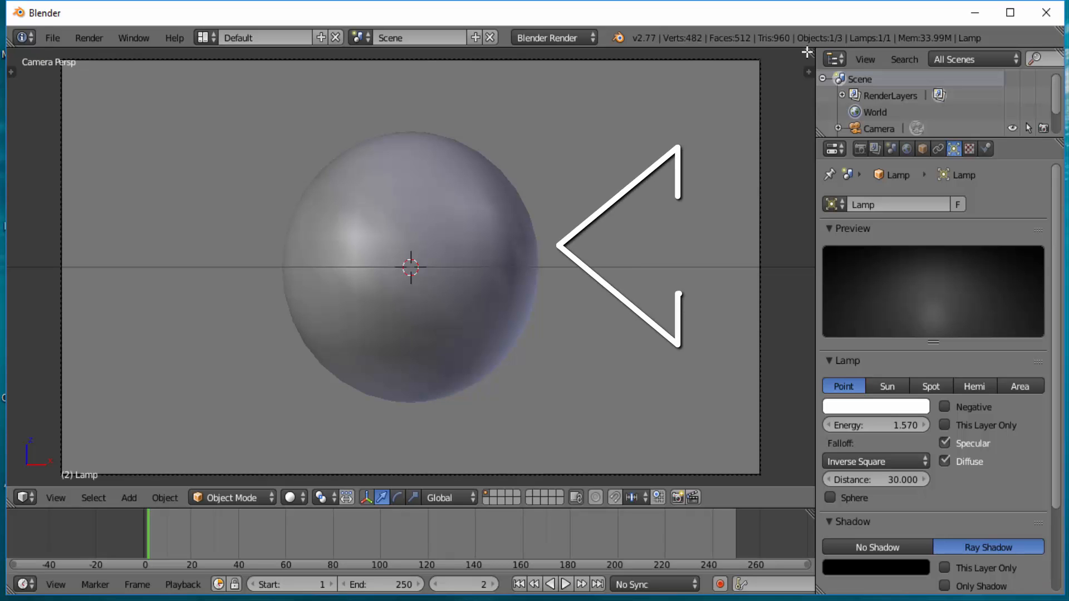
Split the 3D view into two side-by-side views and set the original one to Rendered viewport shading
mouse_move(808, 52)
mouse_down()
mouse_move(470, 67)
mouse_move(408, 85)
mouse_up()
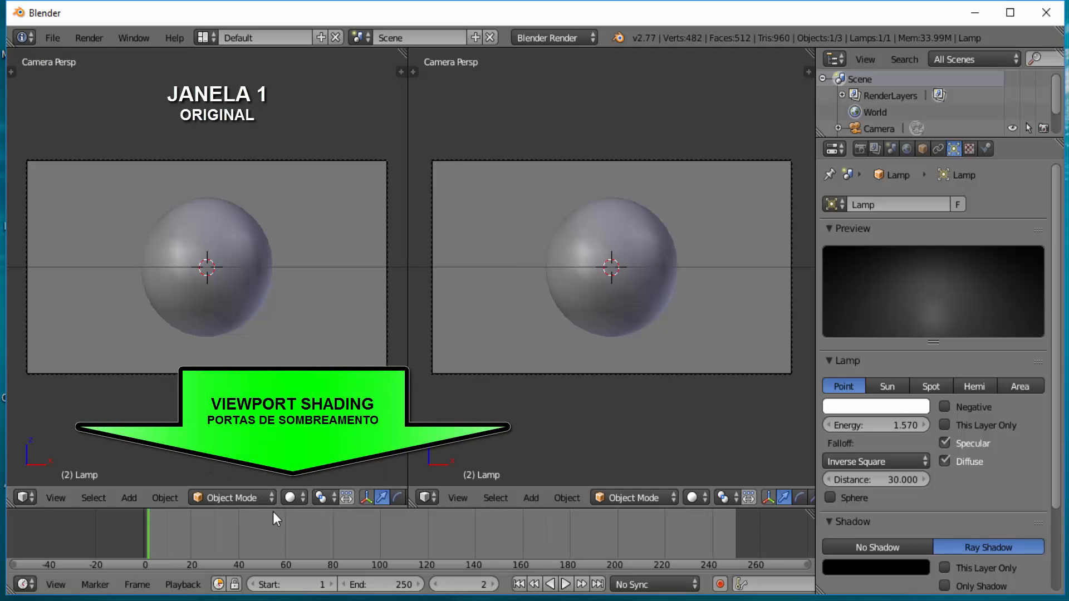
click(305, 500)
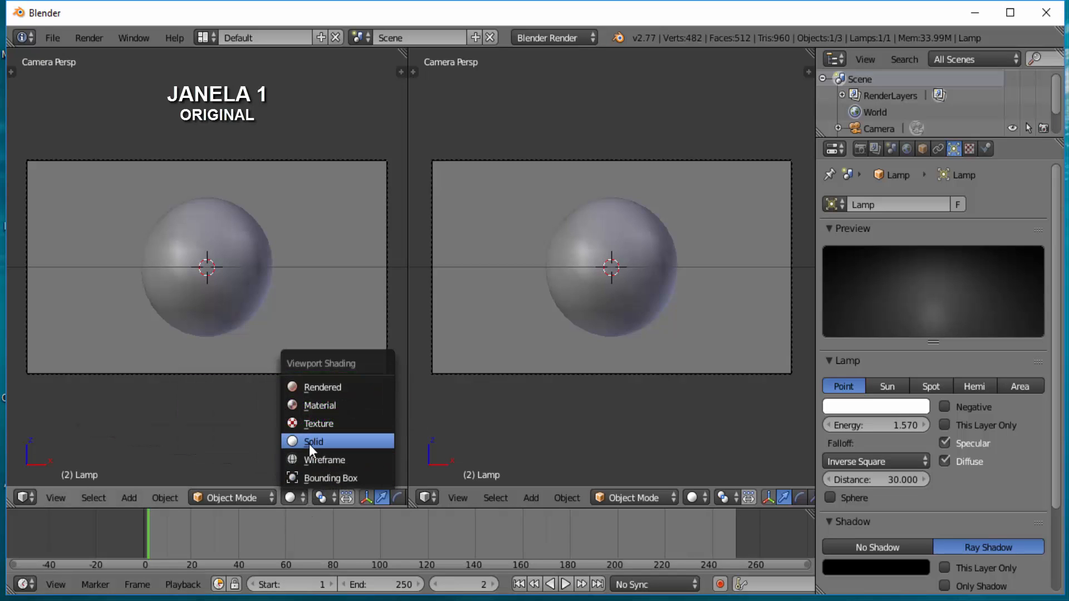
click(333, 386)
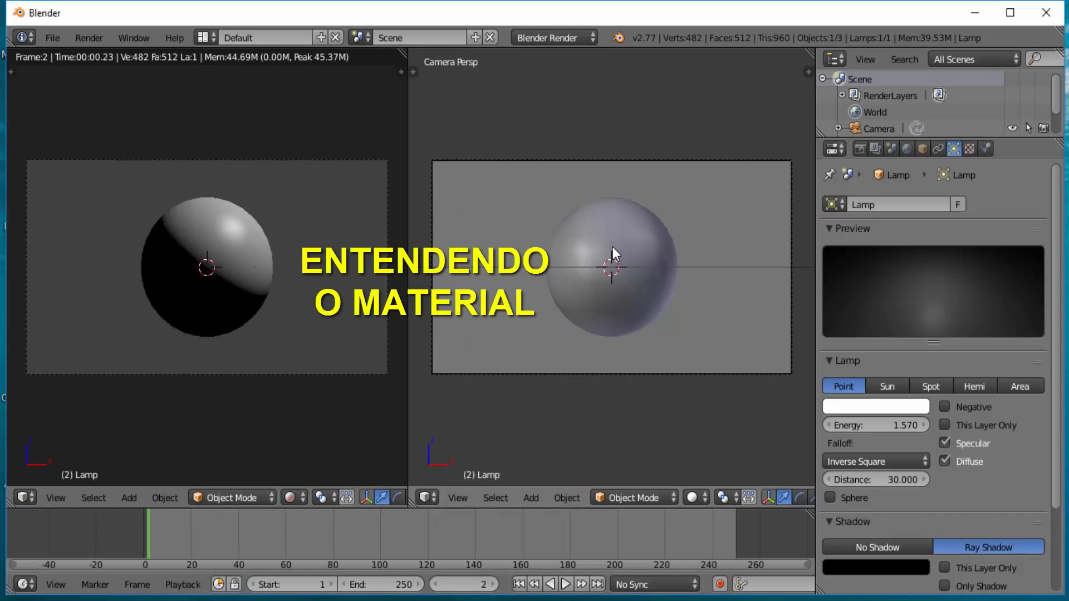
Add a new material to the sphere and choose a light green diffuse colour, comparing the RGB, HSV and Hex colour modes
right_click(628, 221)
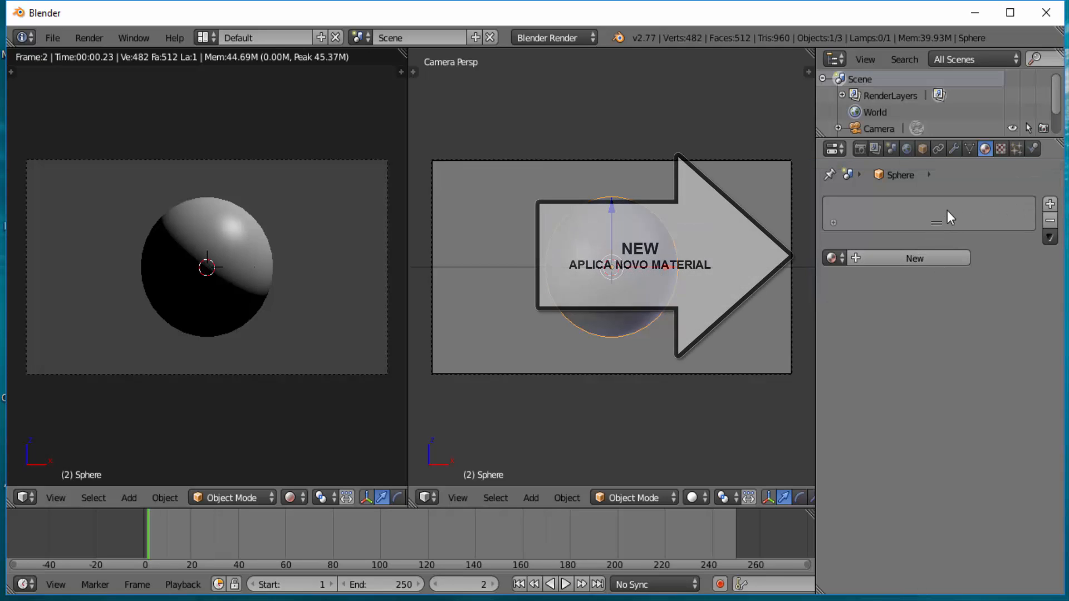
click(911, 257)
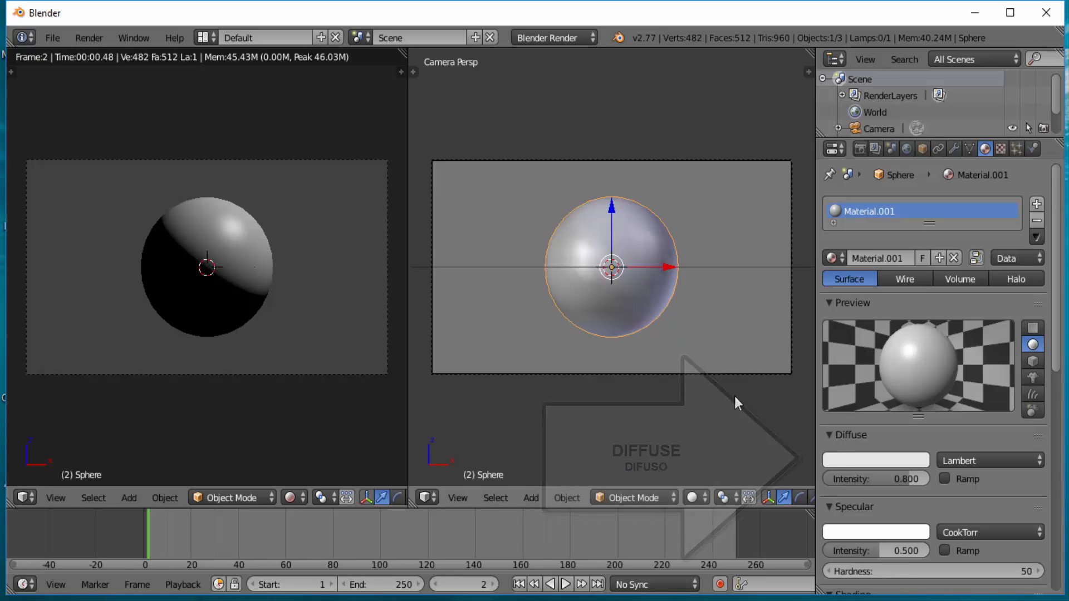
click(874, 460)
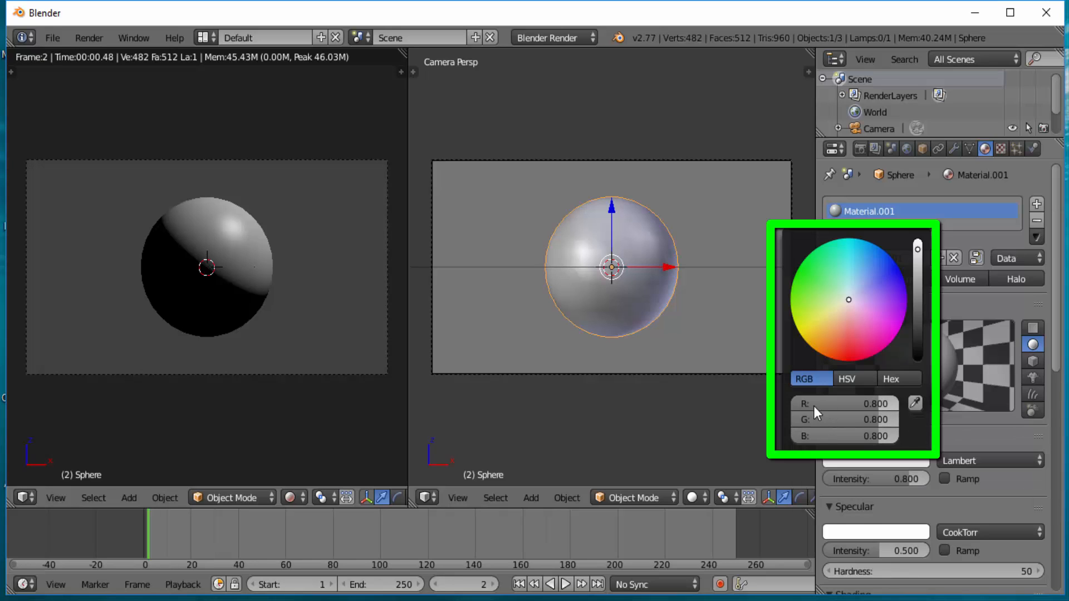
click(851, 380)
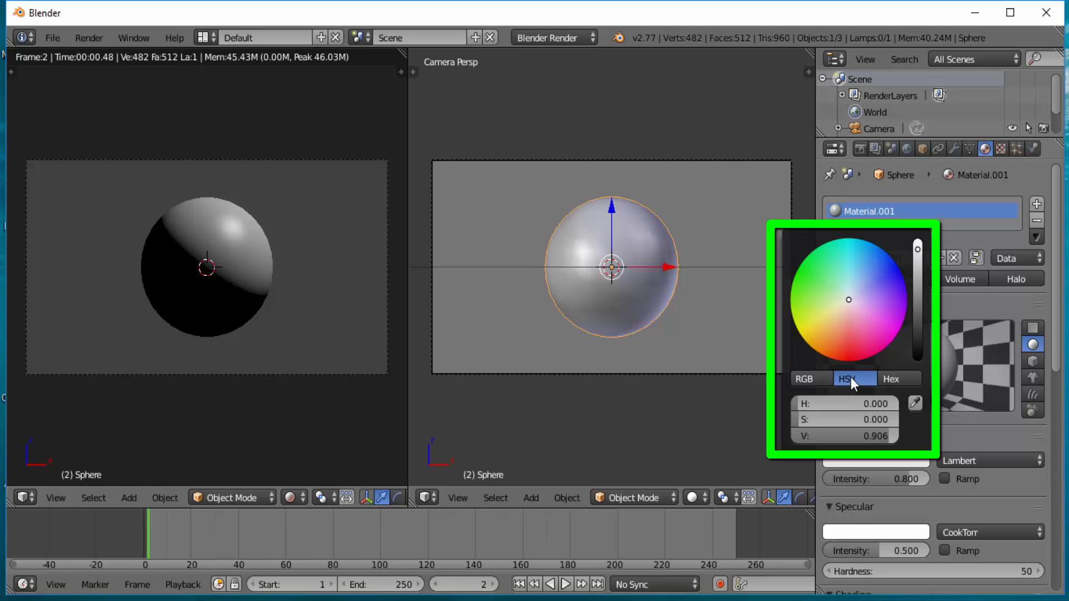
click(890, 380)
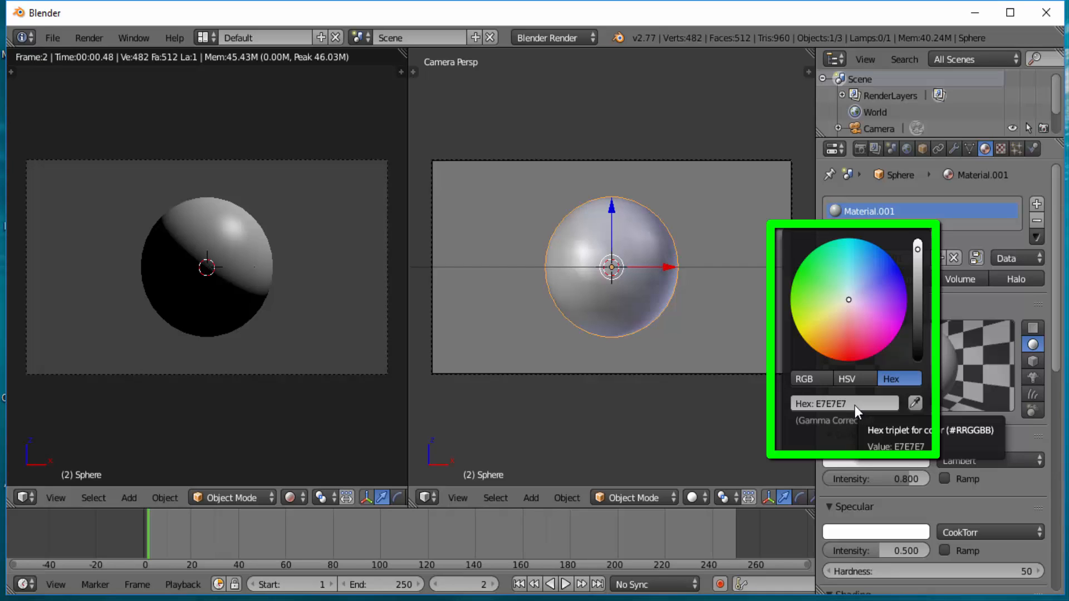
click(808, 377)
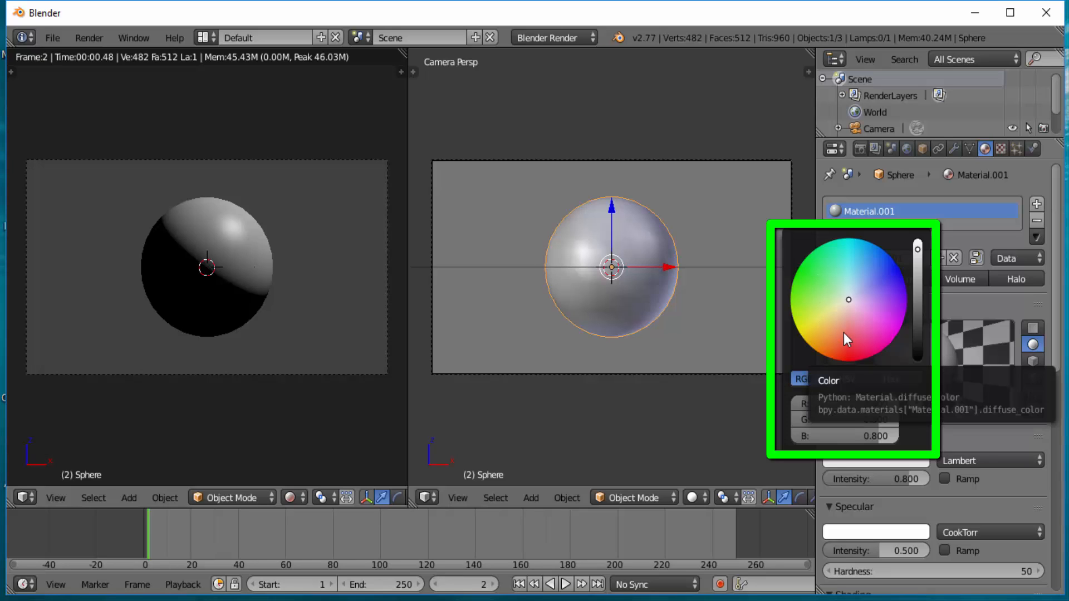
click(825, 272)
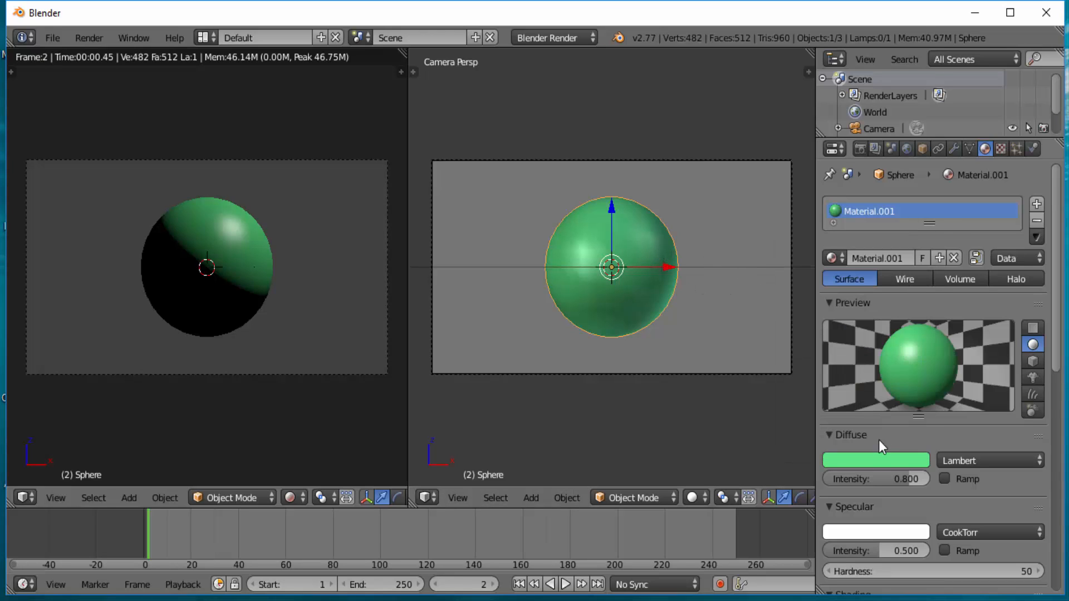
Try a series of diffuse colours on the sphere, including blue, salmon, green, teal, magenta and gold, ending on light violet
click(873, 456)
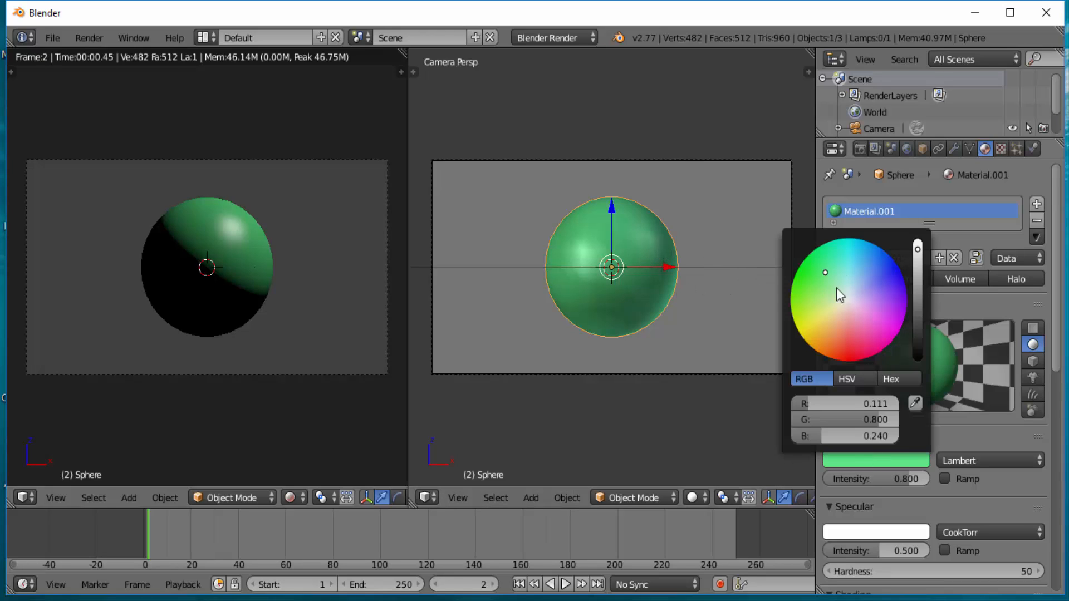
click(872, 274)
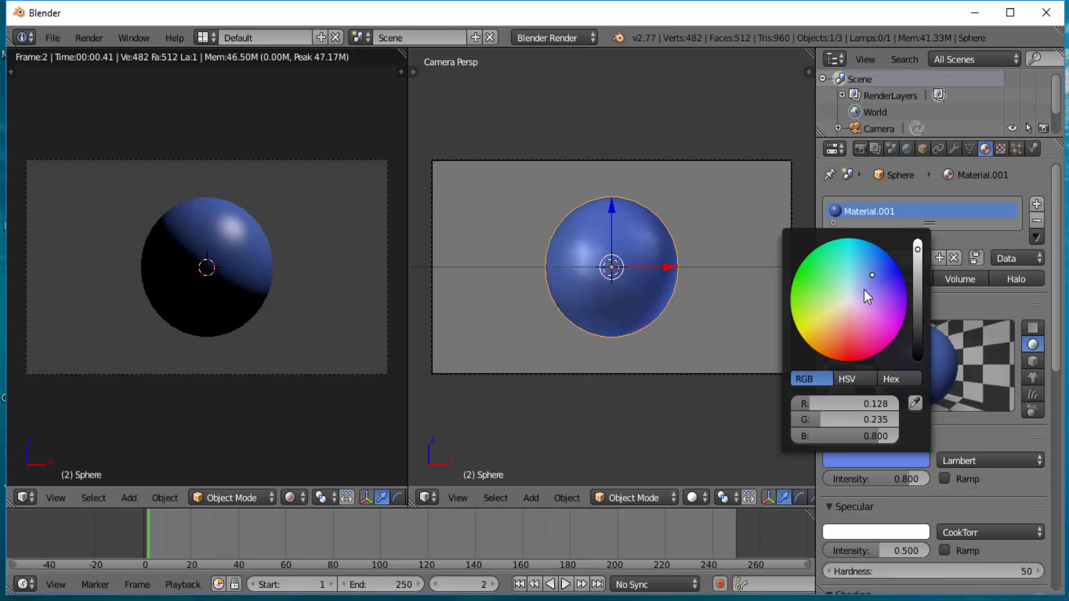
click(864, 289)
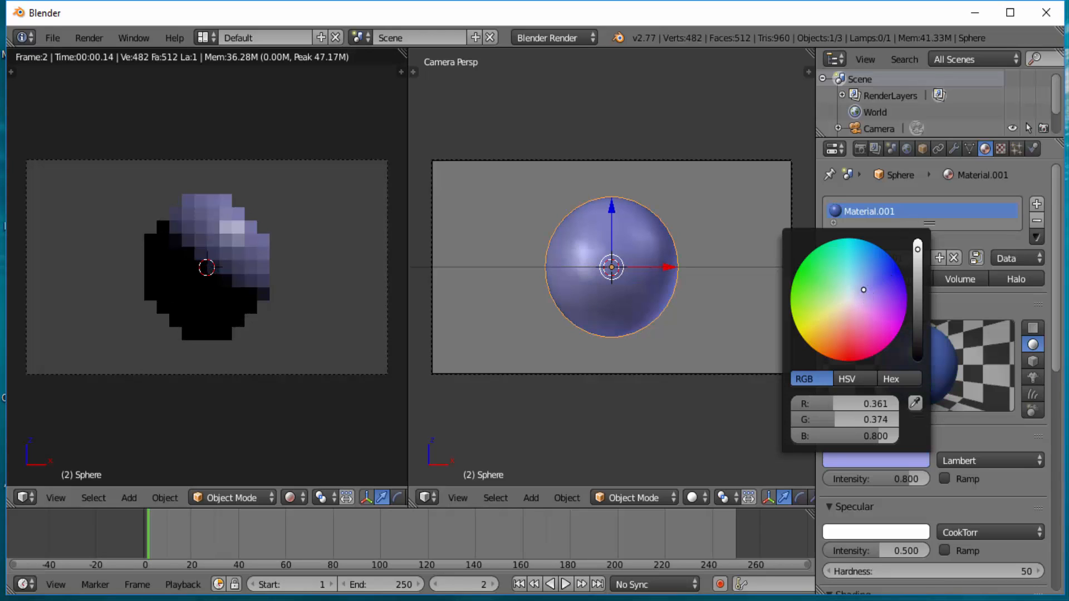
click(864, 316)
click(843, 325)
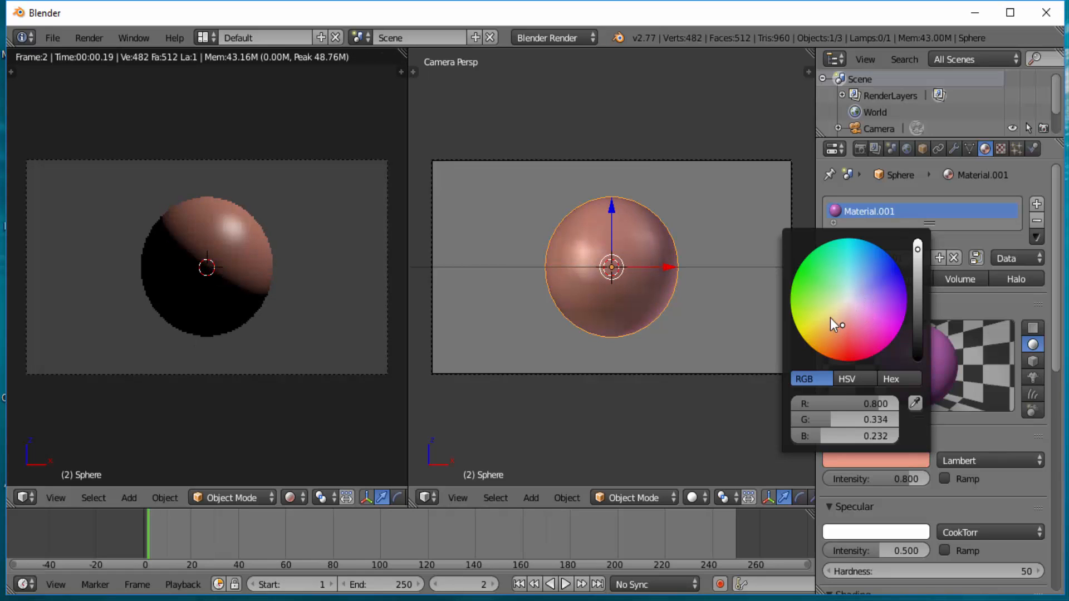
click(813, 286)
click(837, 263)
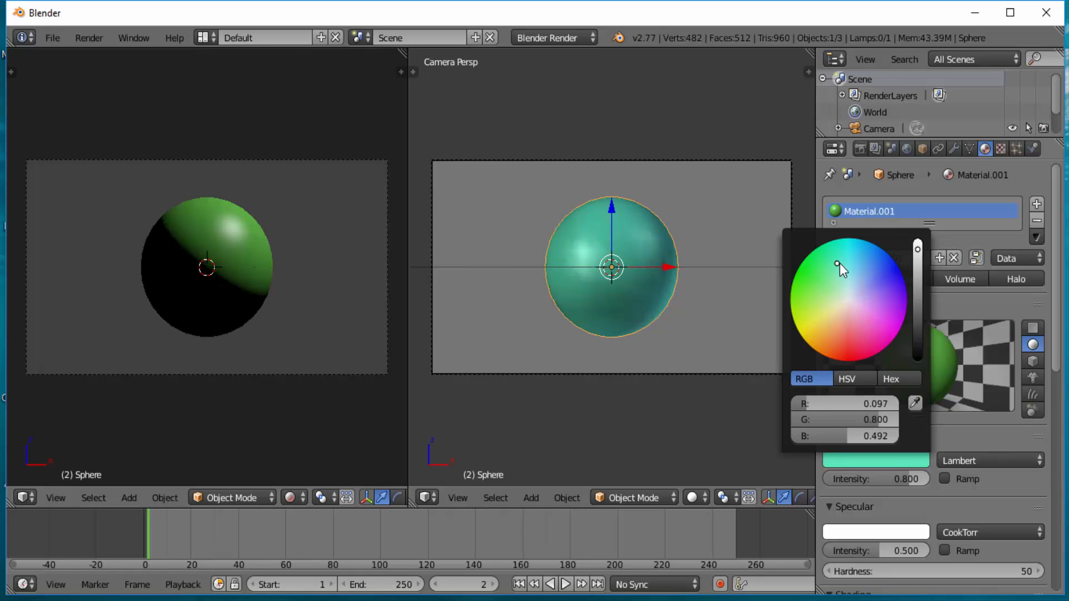
click(873, 285)
click(871, 325)
click(827, 320)
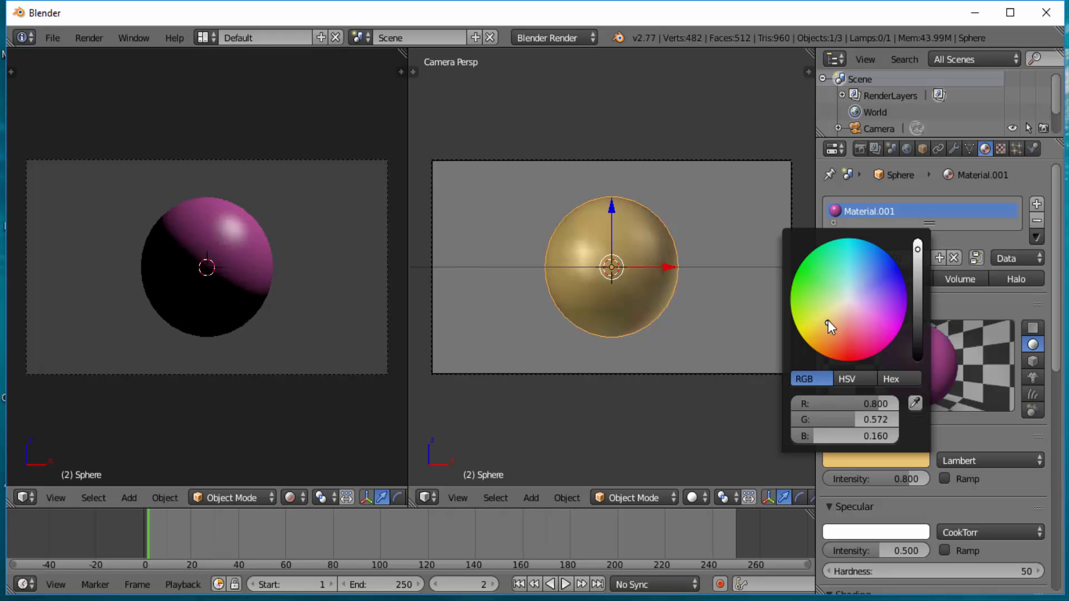
click(817, 281)
click(859, 275)
click(871, 297)
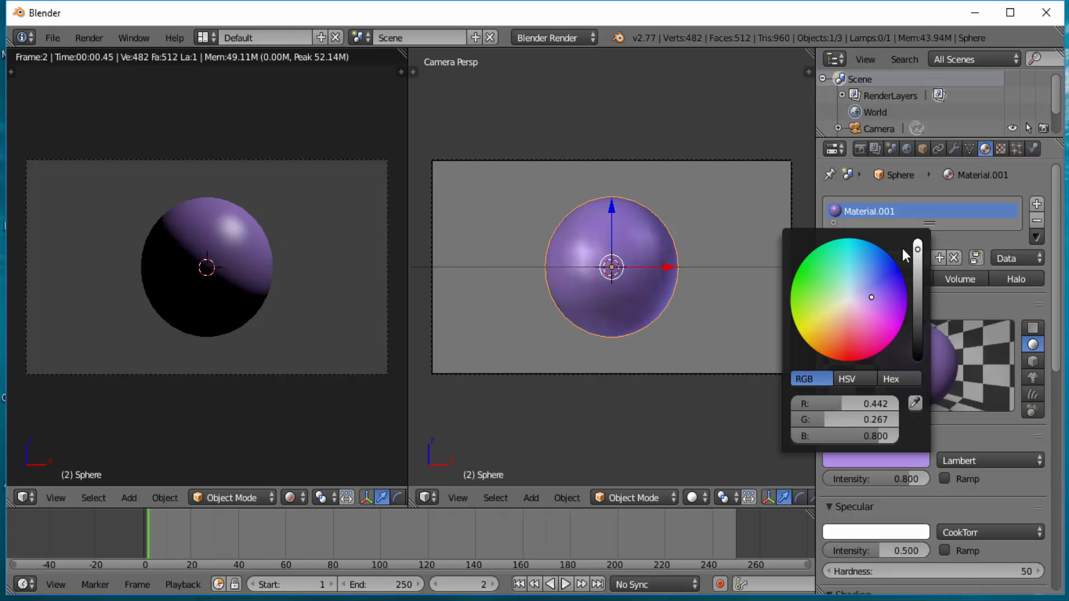
Raise the diffuse colour's brightness to maximum and test it with a near-white and a deep blue
click(850, 296)
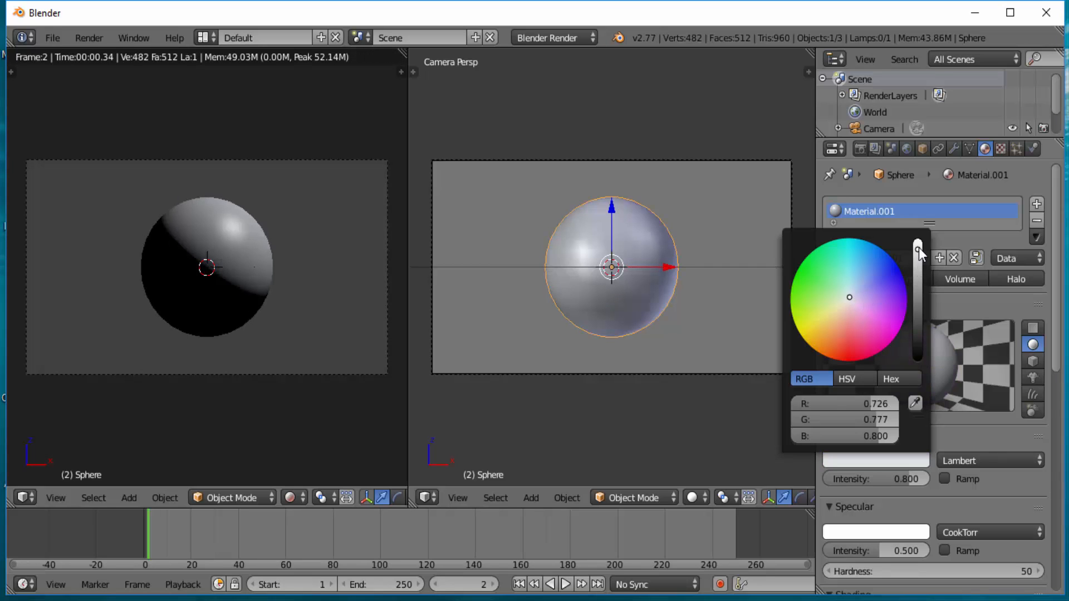
mouse_move(918, 247)
mouse_down()
mouse_move(918, 349)
mouse_move(917, 240)
mouse_up()
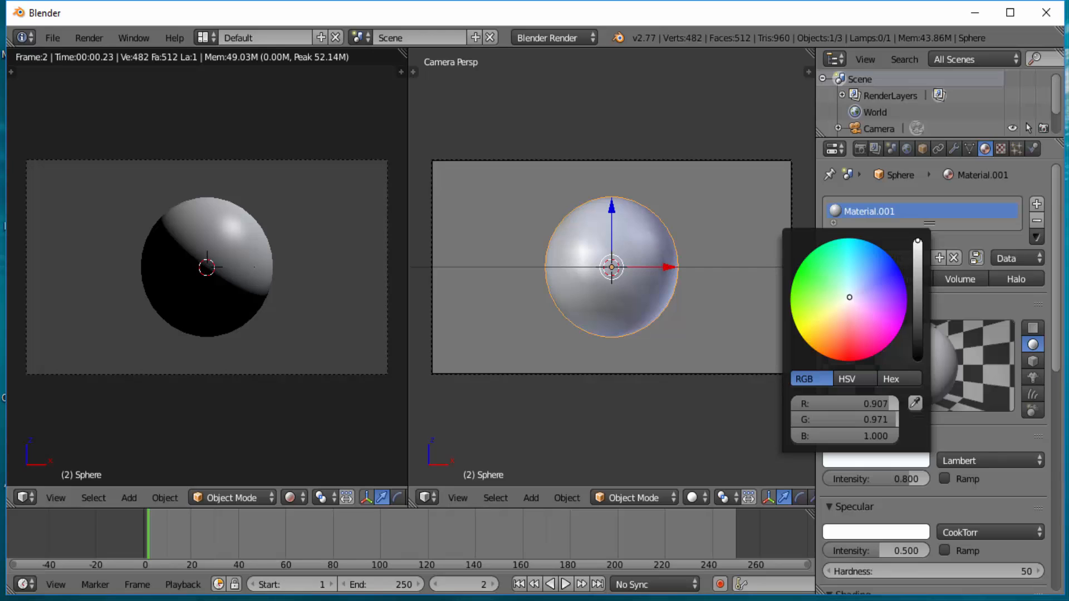
click(895, 269)
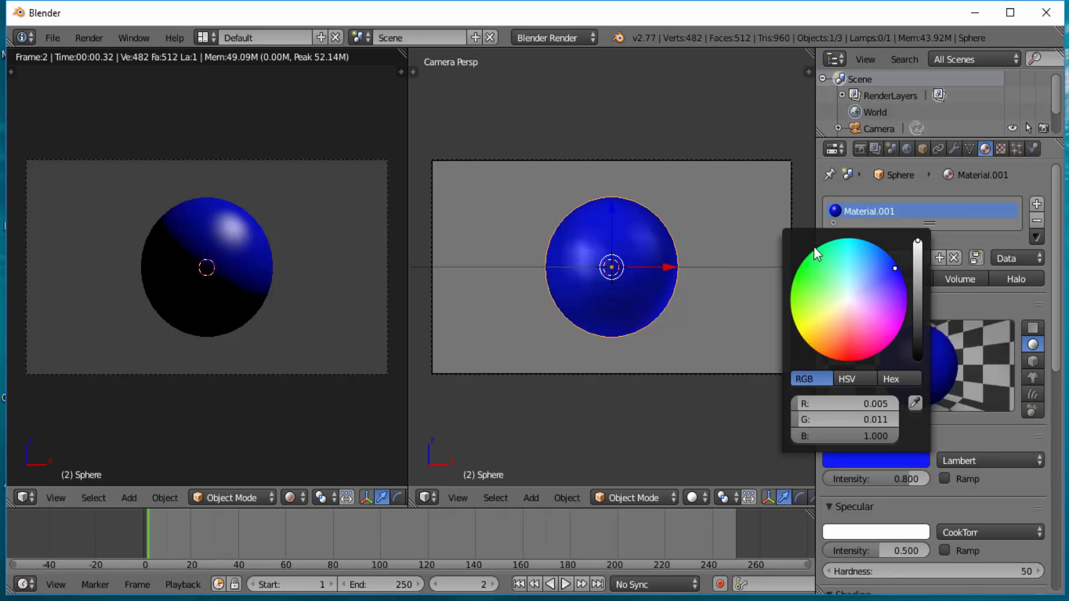
click(873, 460)
mouse_move(919, 241)
mouse_down()
mouse_move(917, 314)
mouse_move(917, 242)
mouse_up()
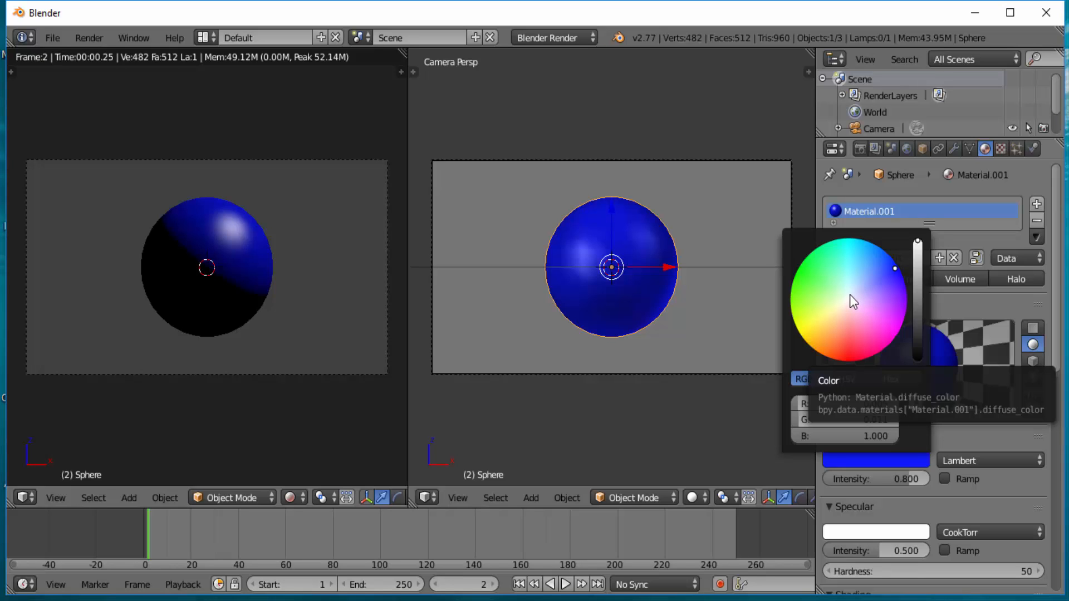
Test bright green, magenta, red, yellow and blue diffuse colours on the sphere and return it to near-white
click(815, 278)
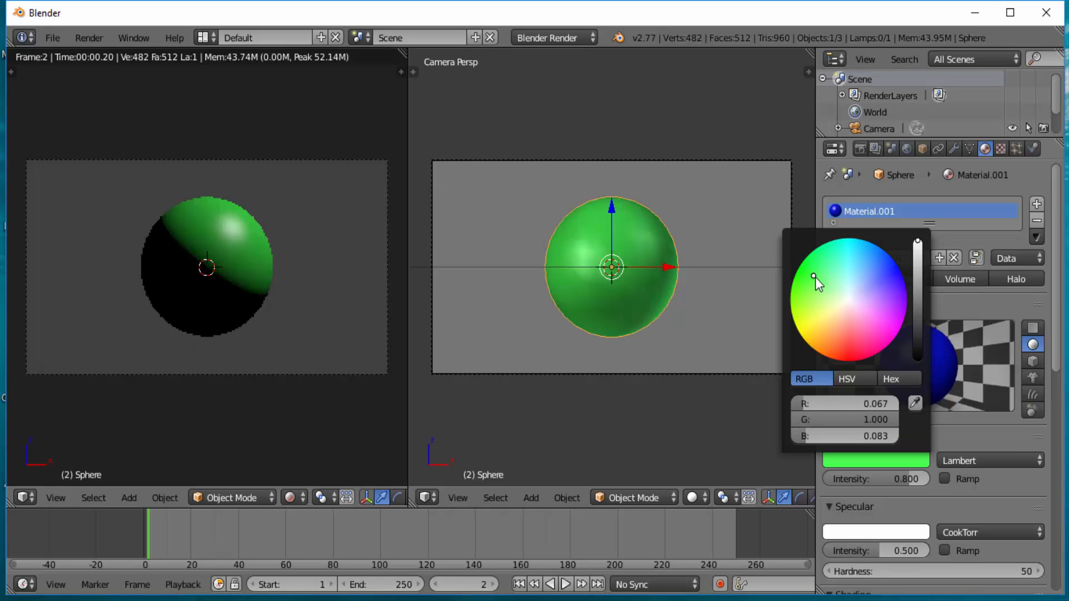
click(890, 321)
click(846, 346)
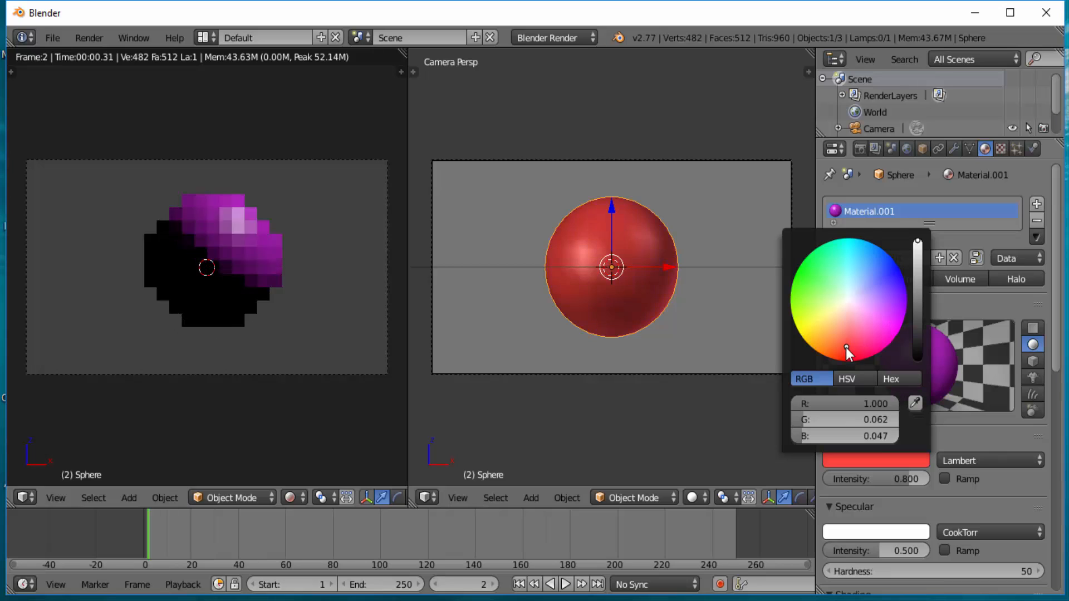
click(815, 332)
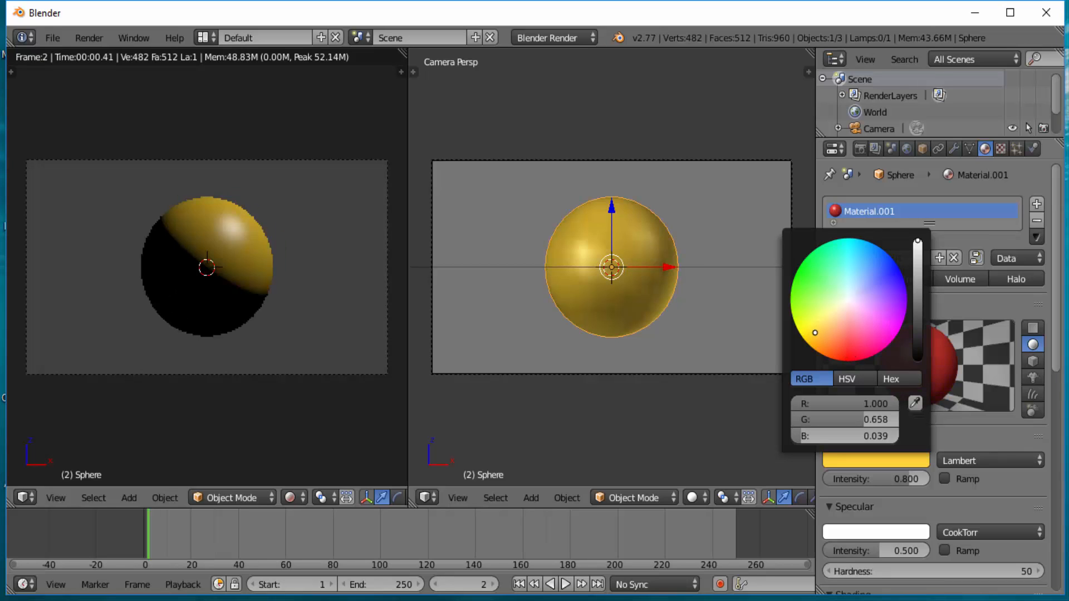
click(884, 270)
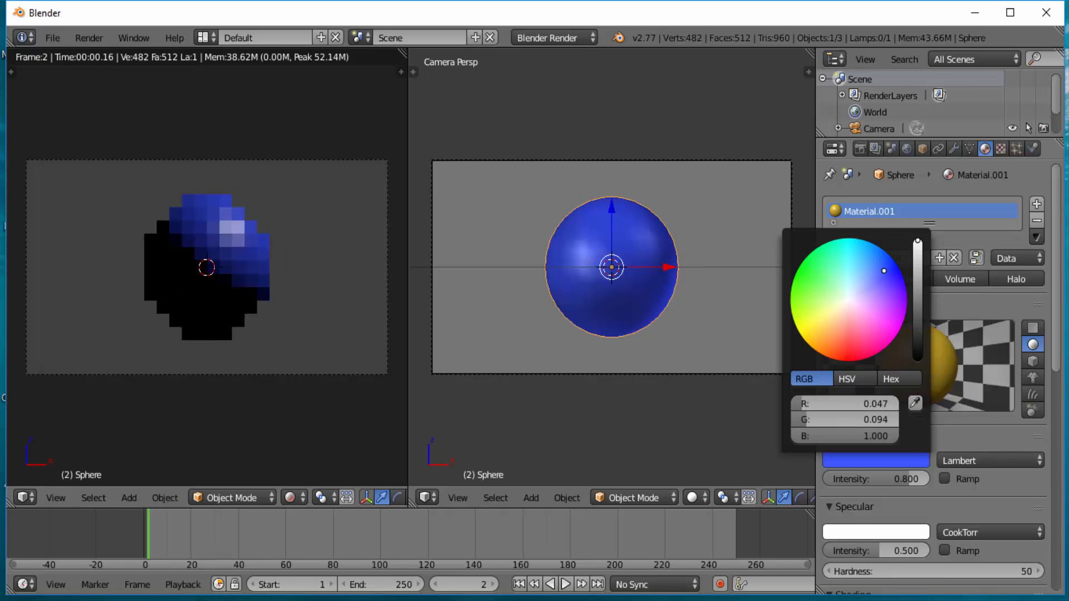
click(850, 298)
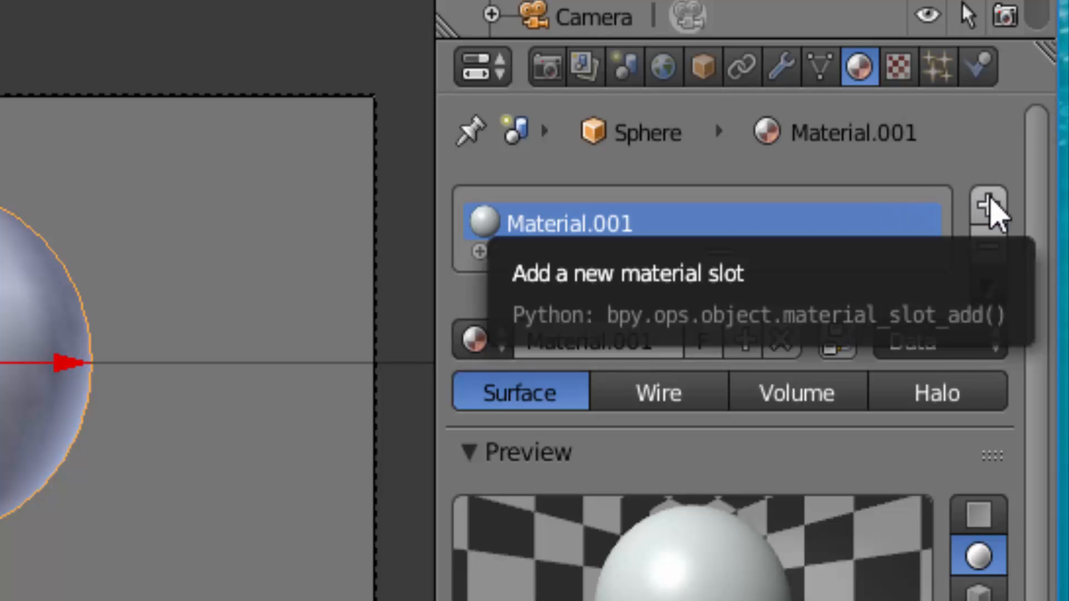
Add a second material slot with a new material named esfera to the sphere and remove that slot again
click(988, 206)
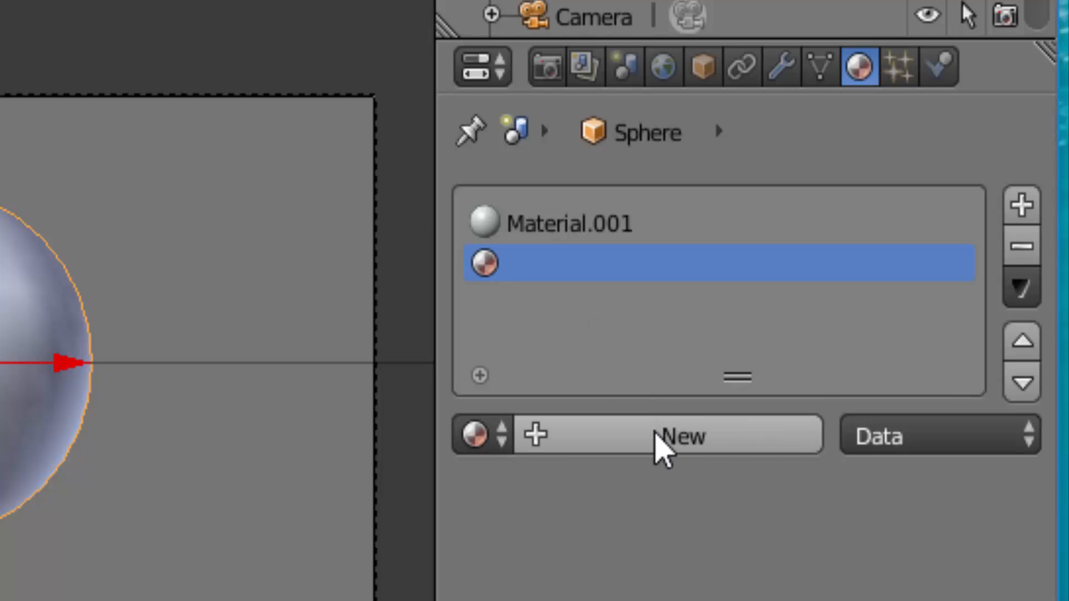
click(655, 432)
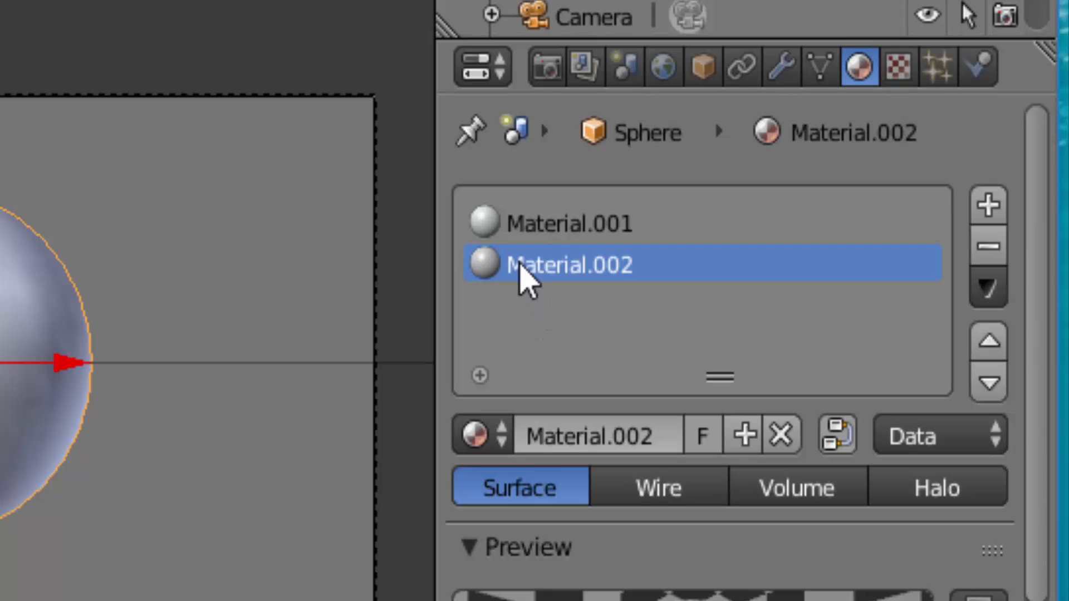
double_click(519, 265)
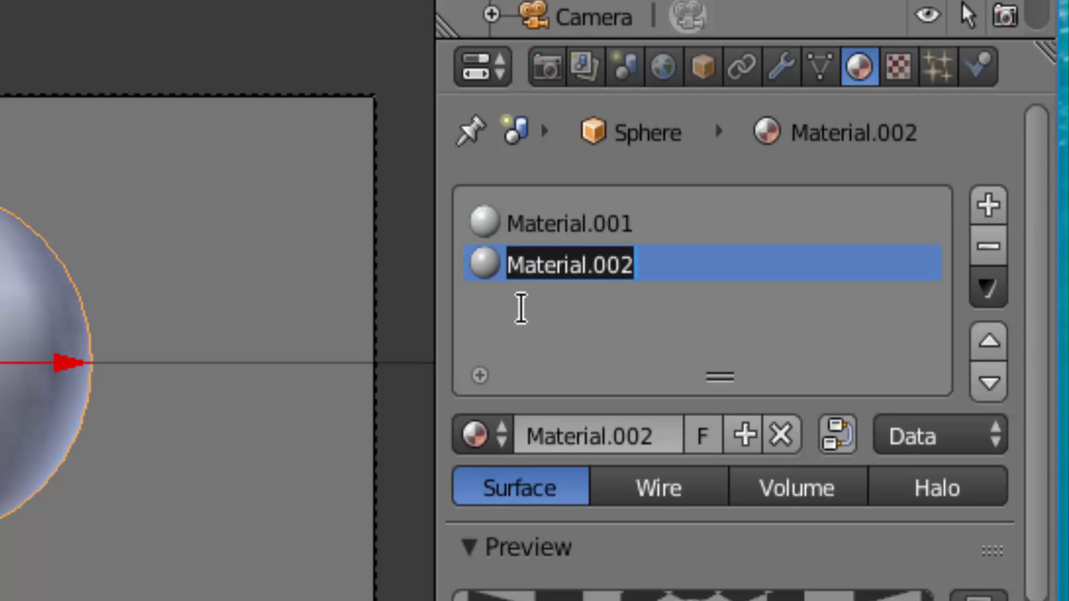
text(esf)
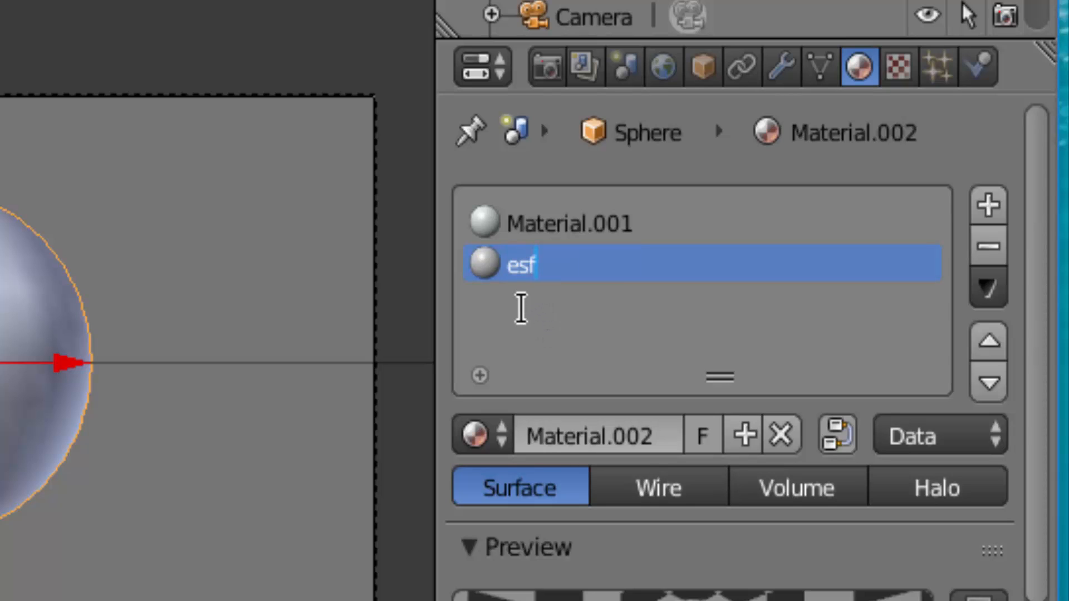
text(era)
key(Return)
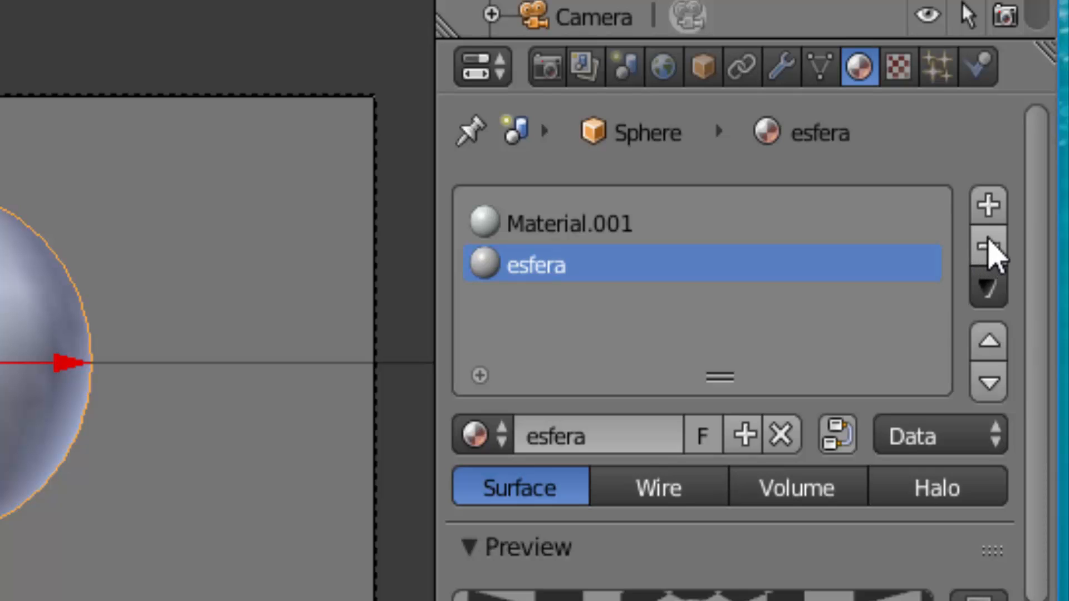
click(989, 248)
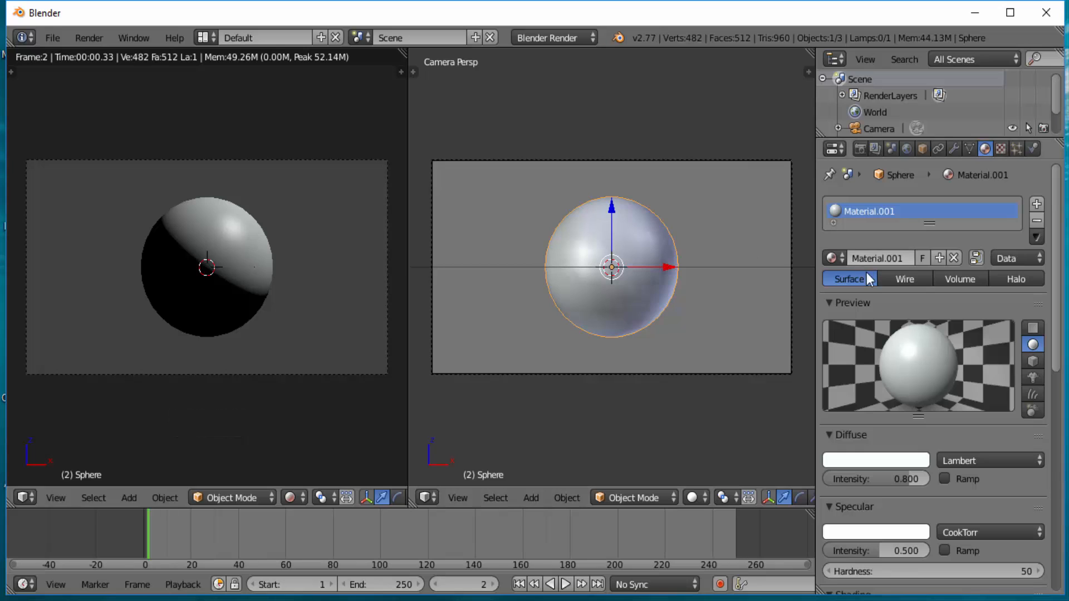
Compare the Wire, Volume and Halo material types on the sphere and switch back to Surface
click(906, 278)
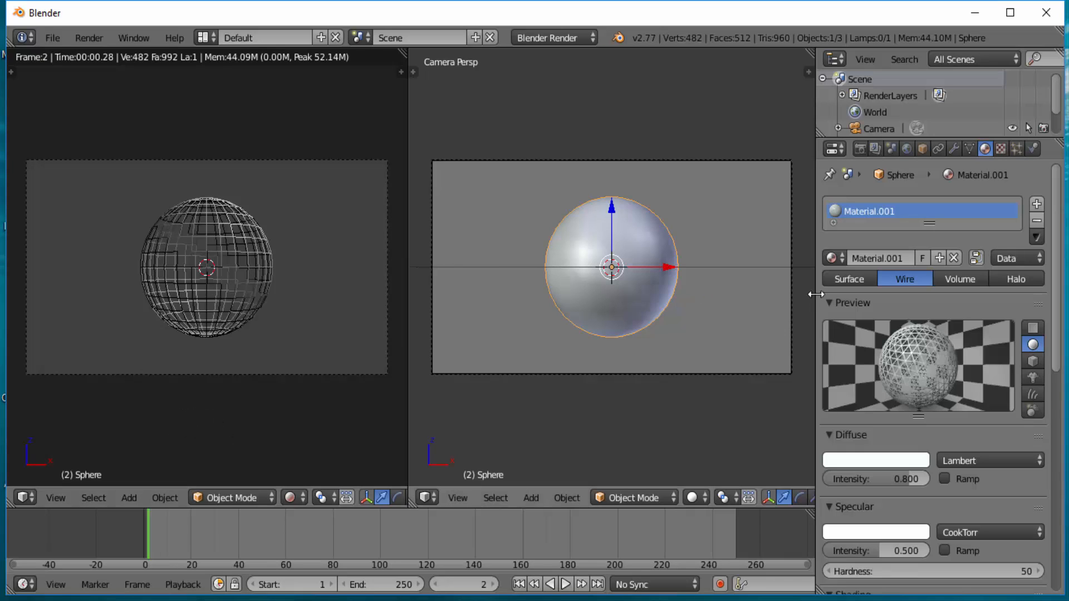
click(960, 277)
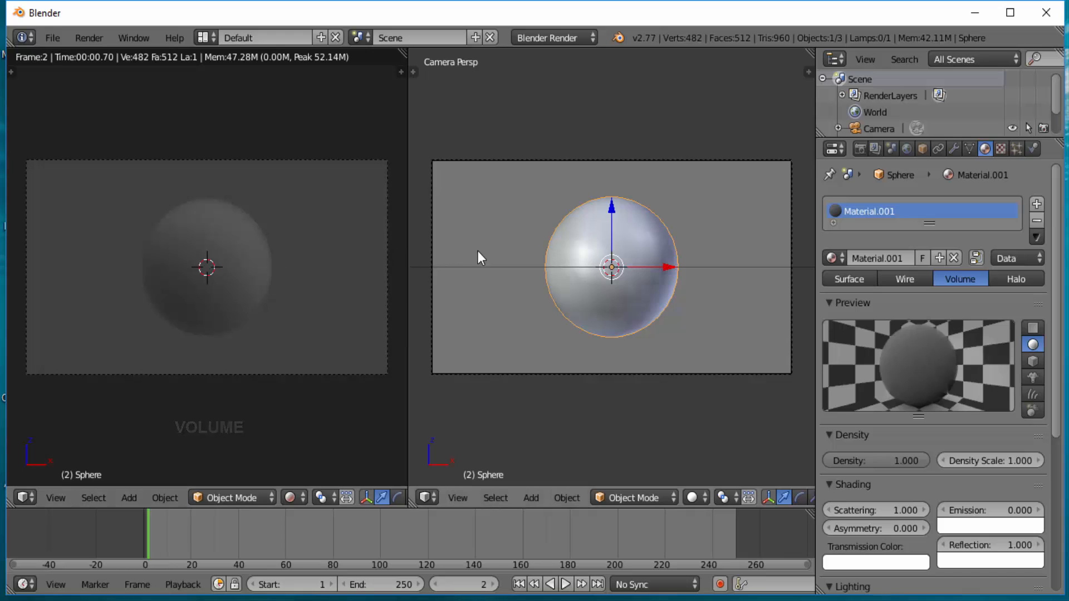
click(1010, 278)
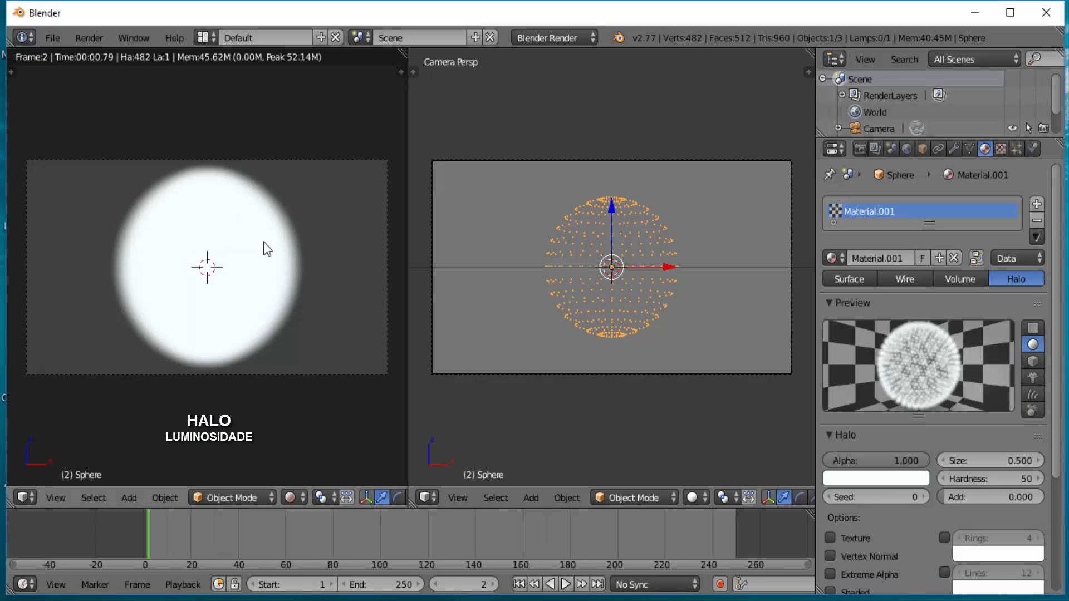
click(853, 279)
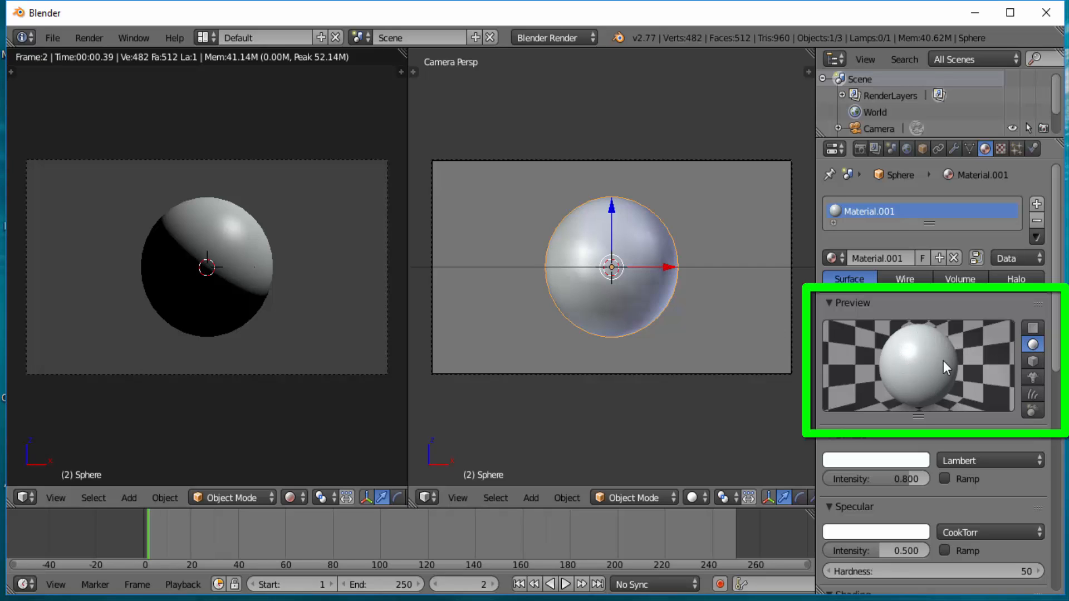
Compare the flat, monkey, hair and sky-background sphere shapes in the material preview and return to the standard sphere
click(1033, 328)
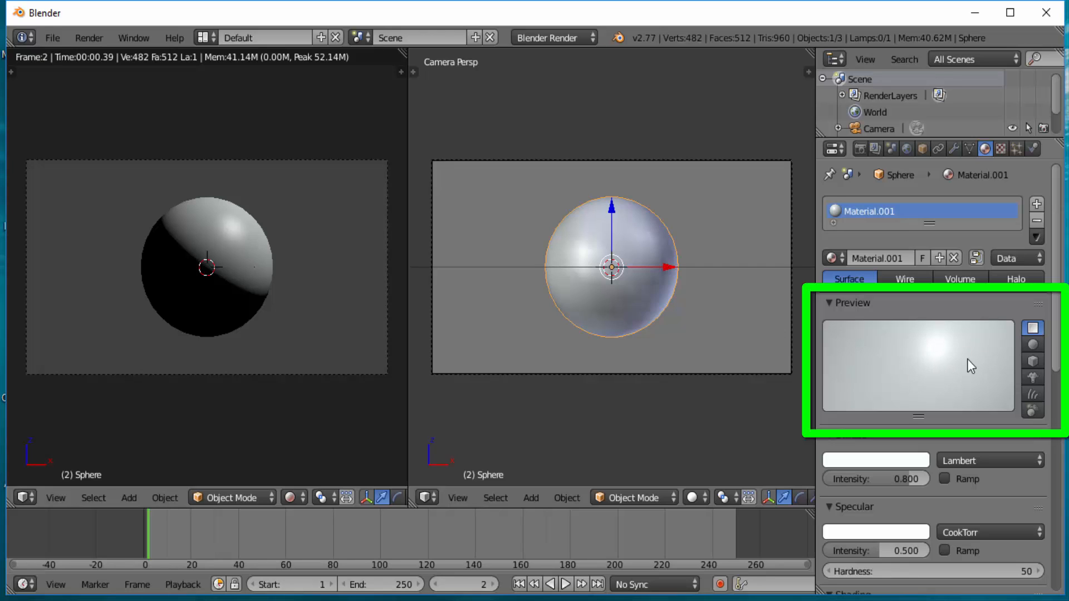
click(1033, 378)
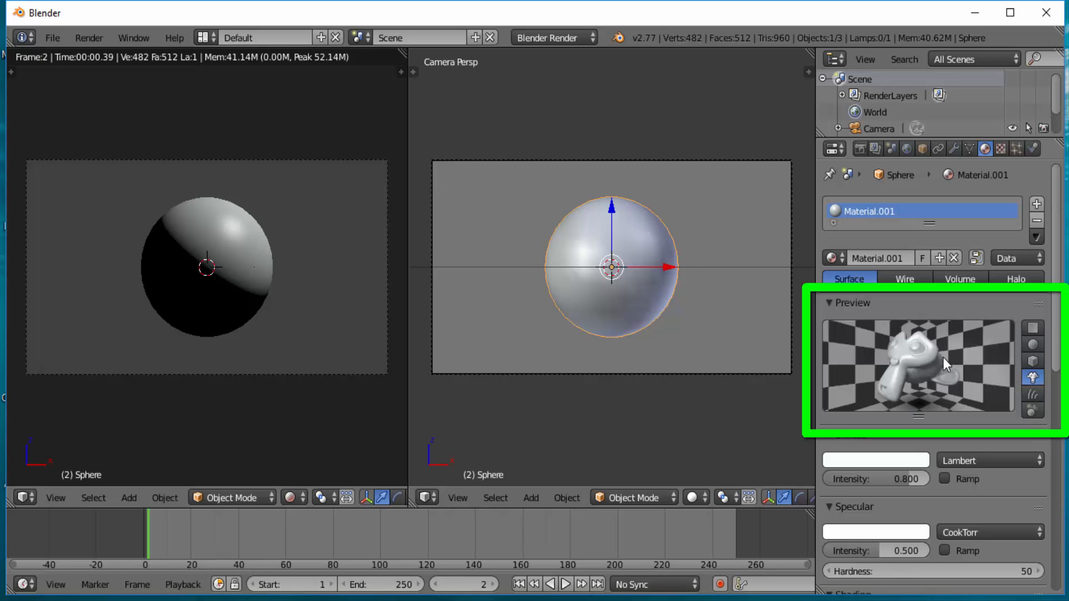
click(1034, 391)
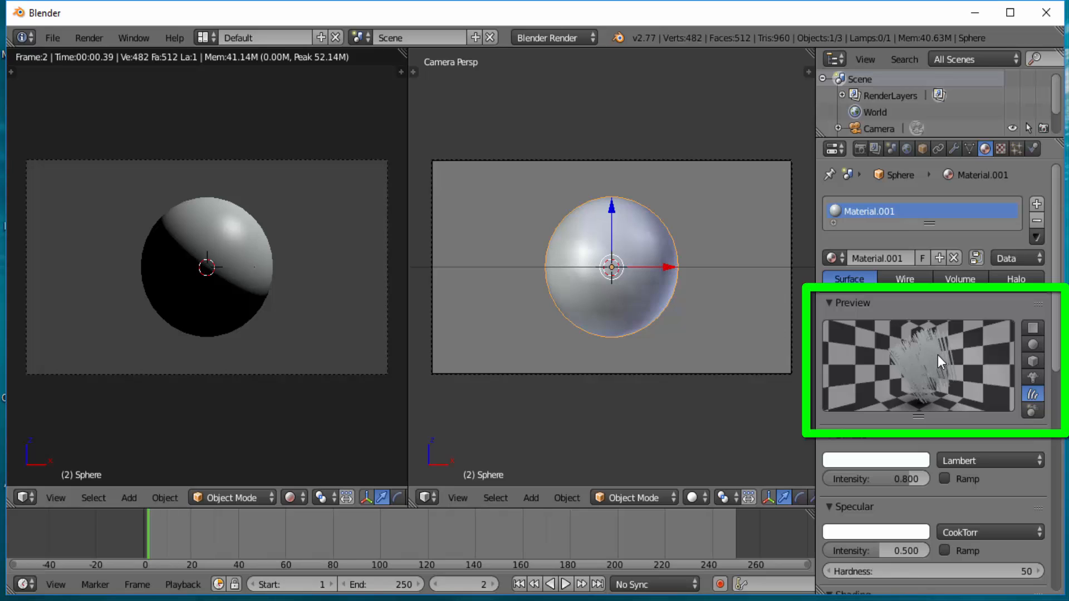
click(1031, 411)
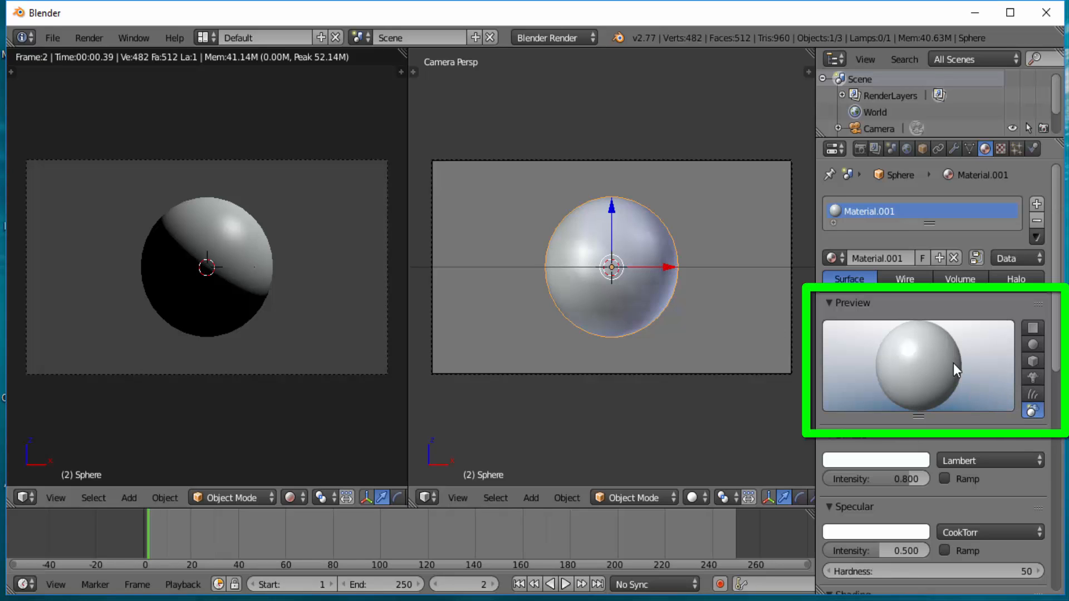
click(1032, 344)
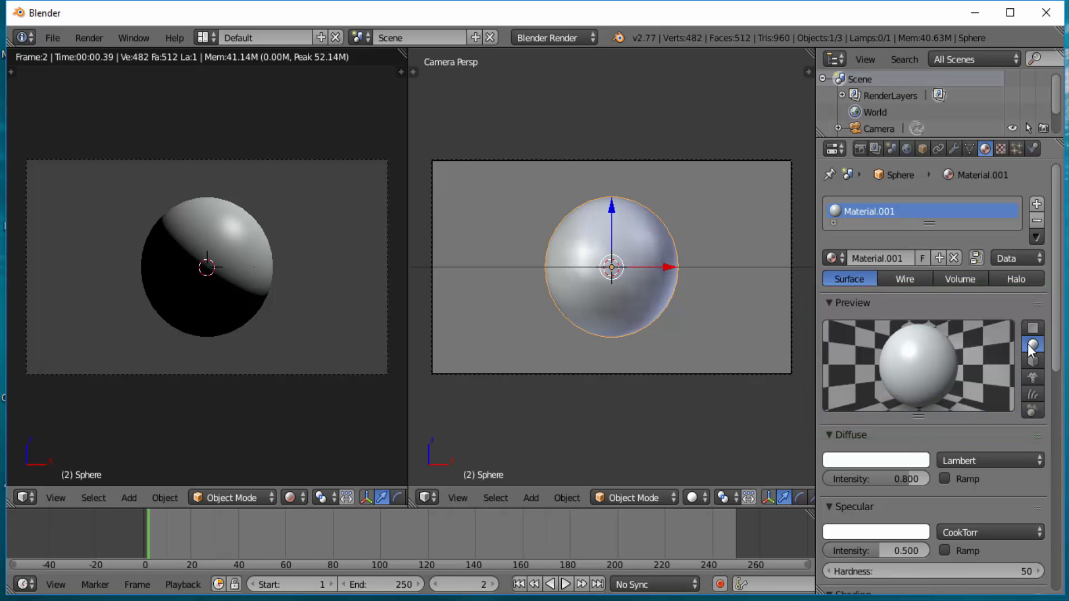
Sample the red of the timeline's record button with the eyedropper as the sphere's diffuse colour and reopen the colour picker
click(874, 458)
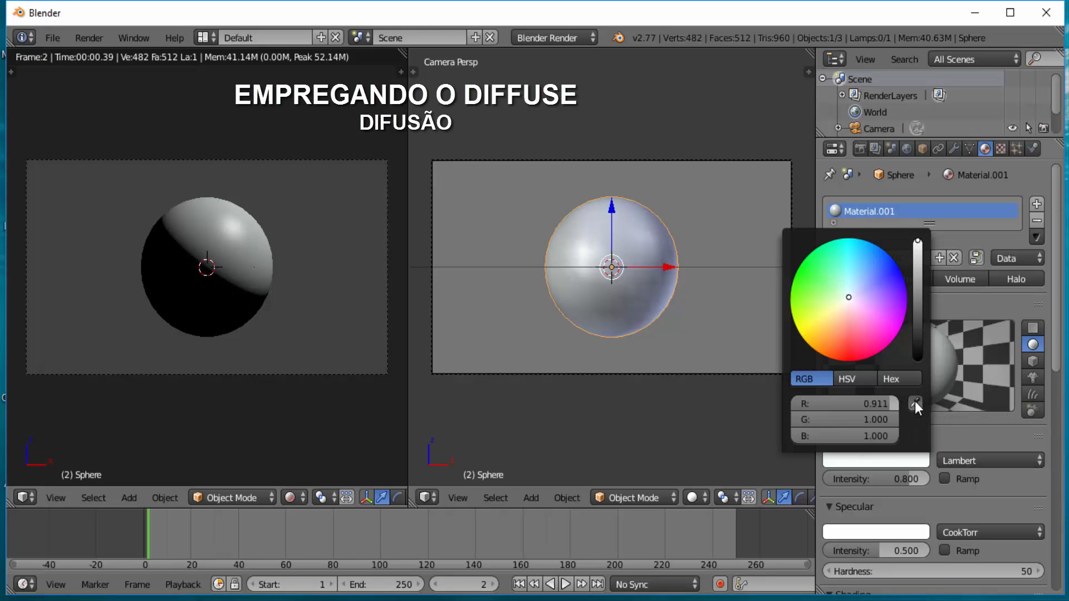
click(914, 402)
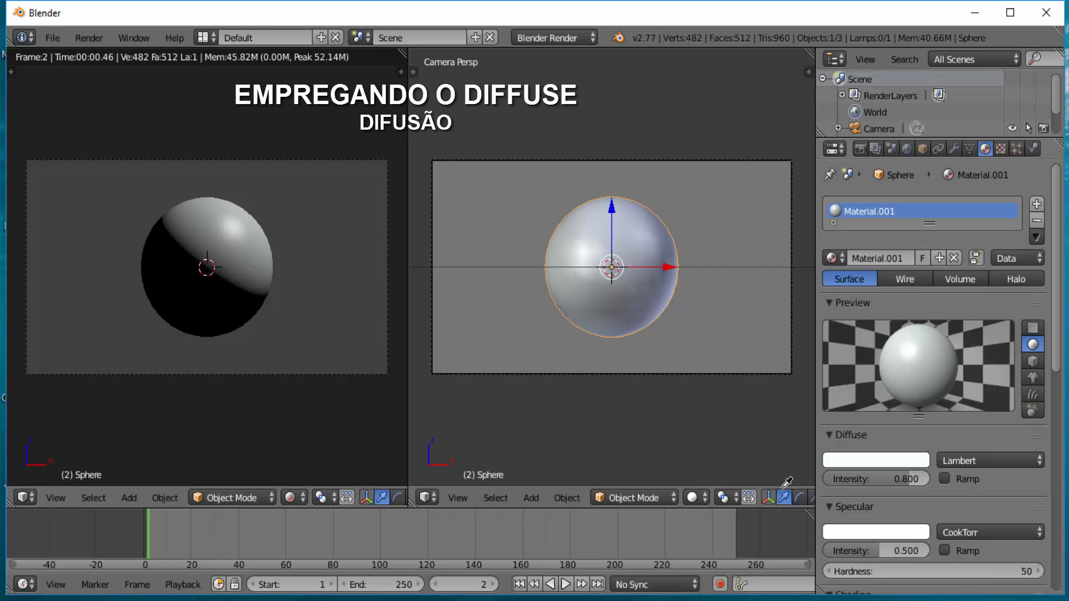
click(721, 584)
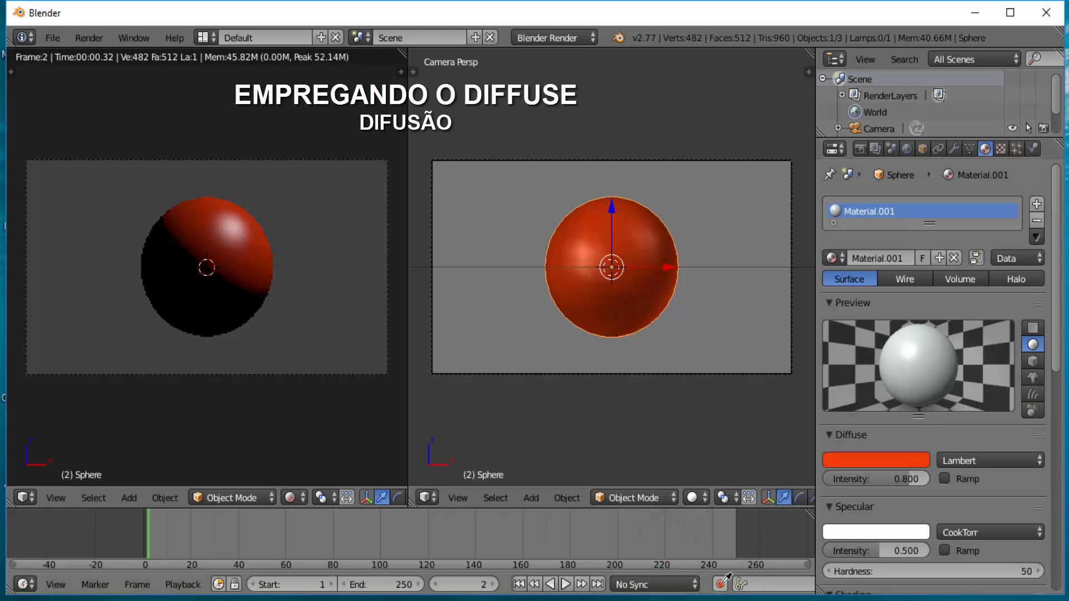
click(880, 458)
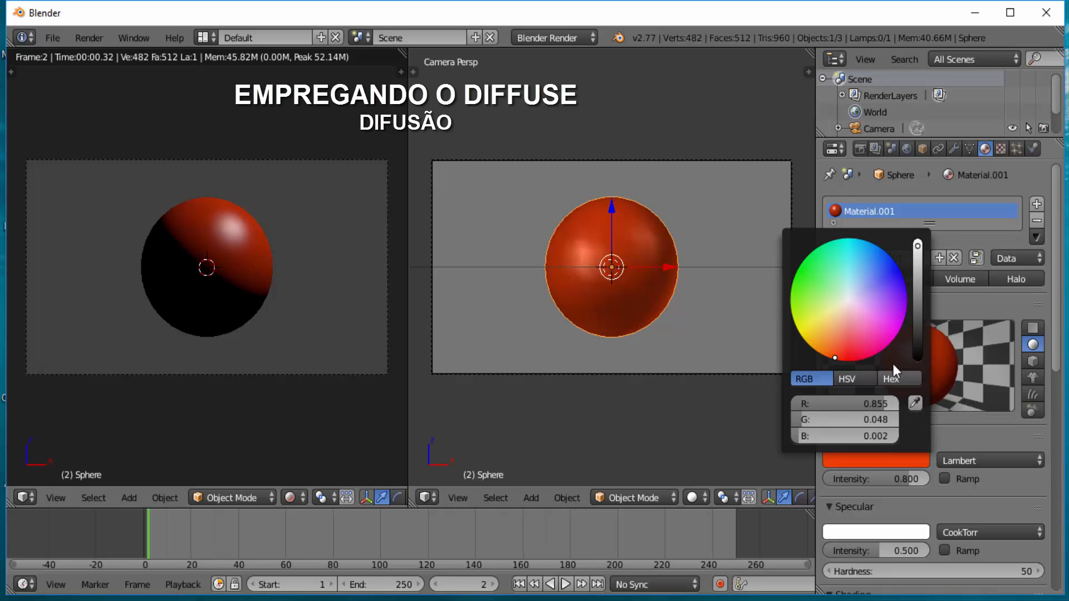
Reset the sphere's diffuse colour to white and compare the Oren-Nayar, Toon, Minnaert and Fresnel diffuse shaders, returning to Lambert
drag(835, 357, 849, 300)
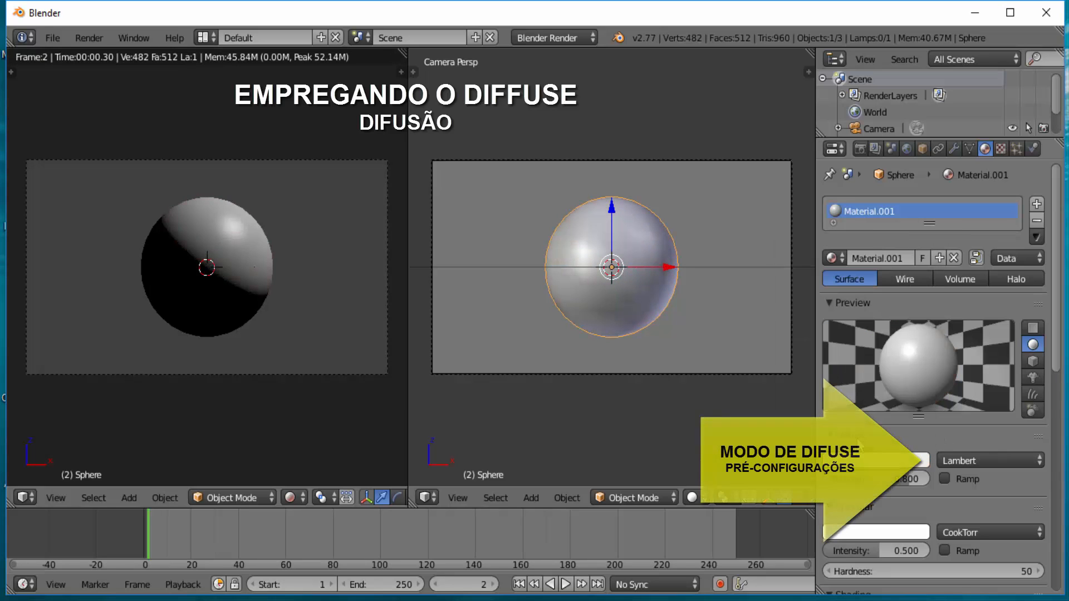
click(1040, 459)
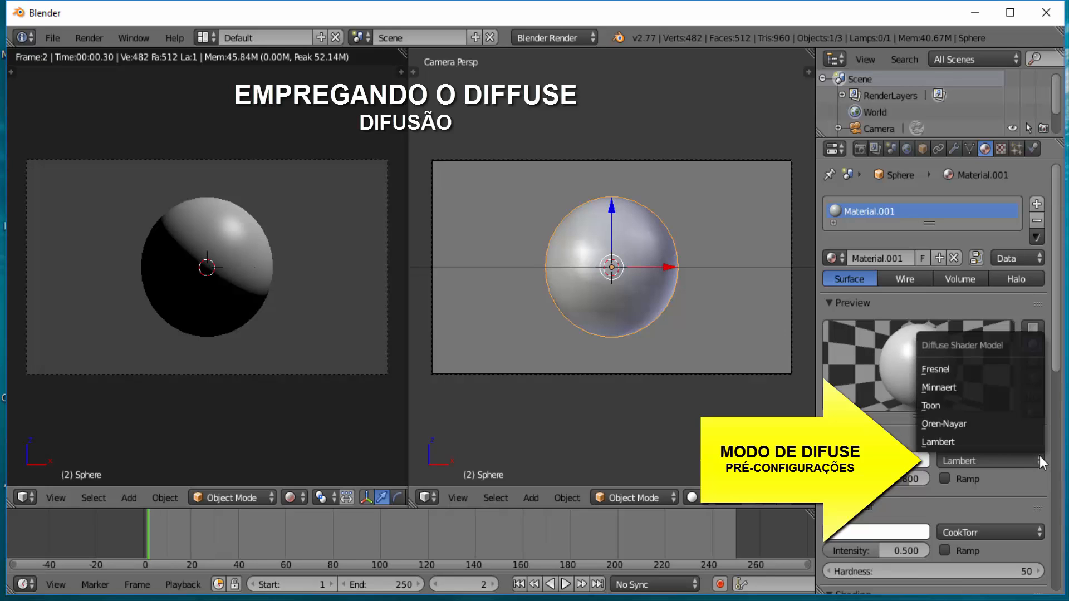
click(943, 424)
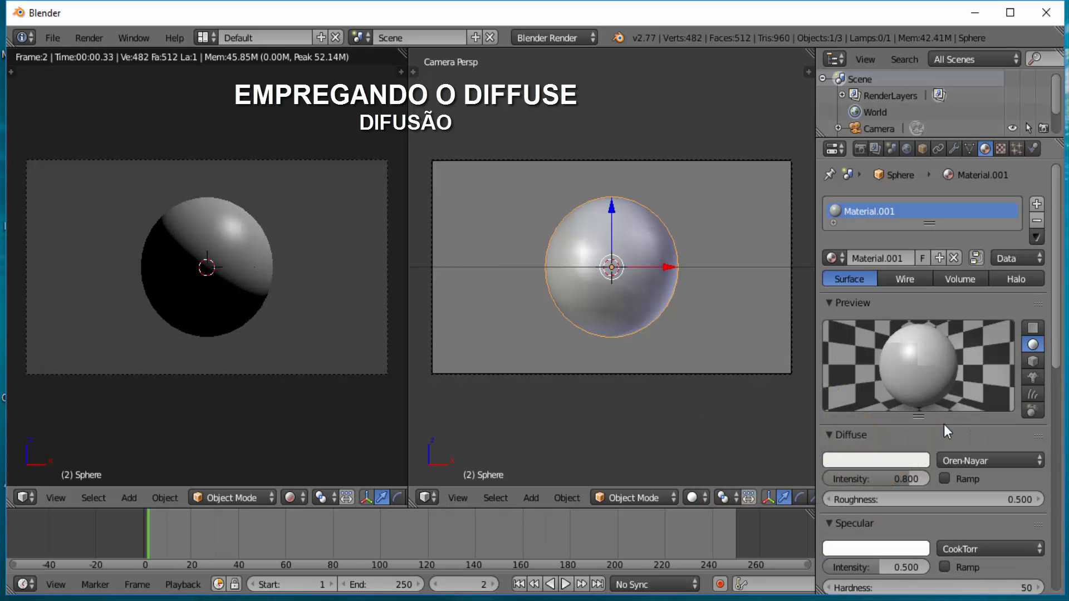
click(988, 460)
click(937, 403)
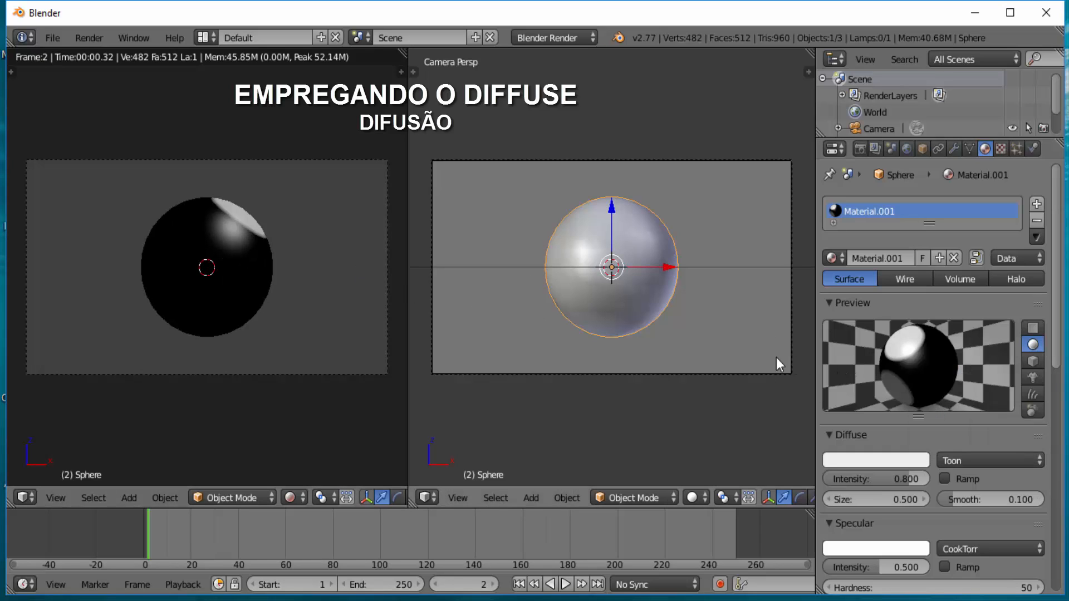
click(971, 460)
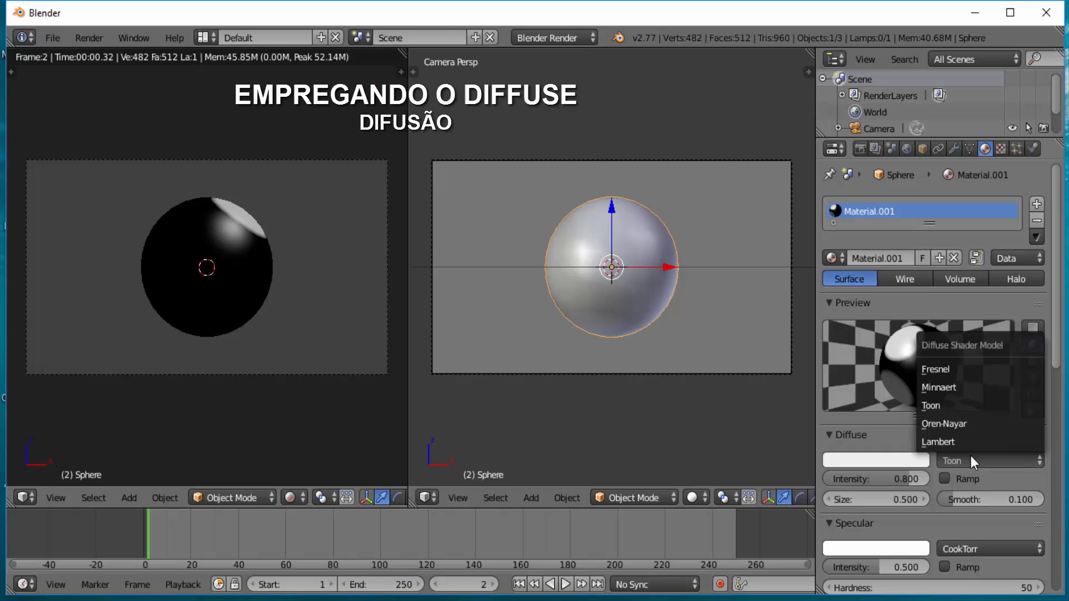
click(949, 392)
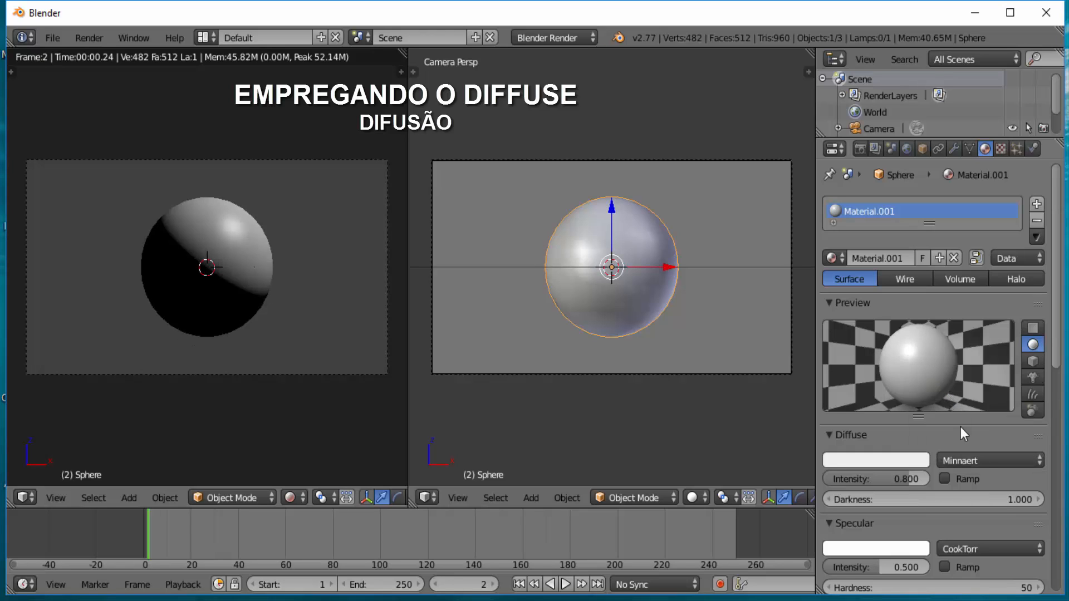
click(976, 460)
click(966, 370)
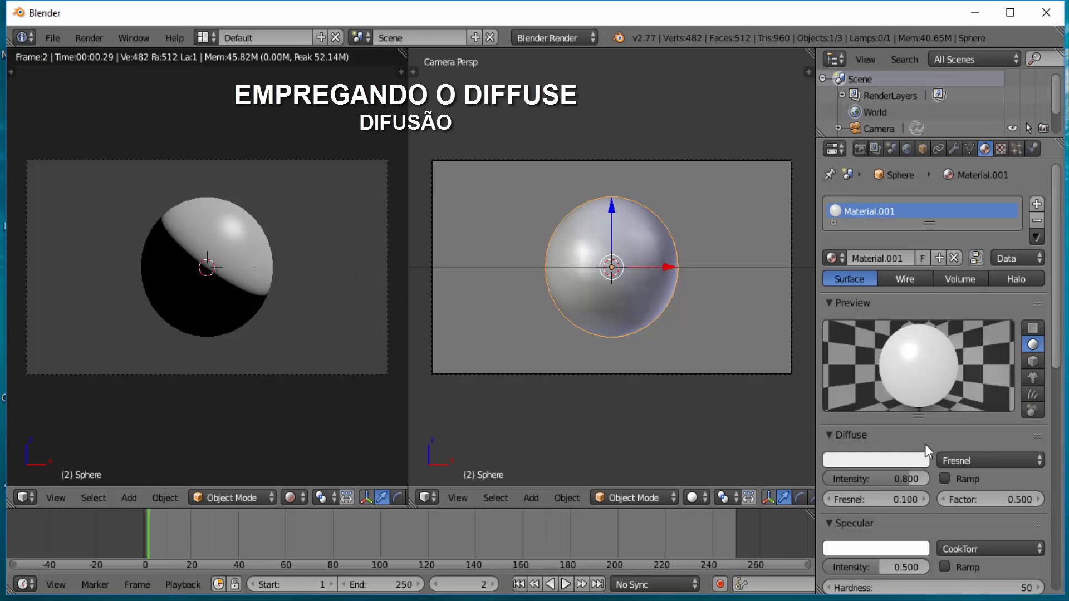
click(946, 458)
click(947, 442)
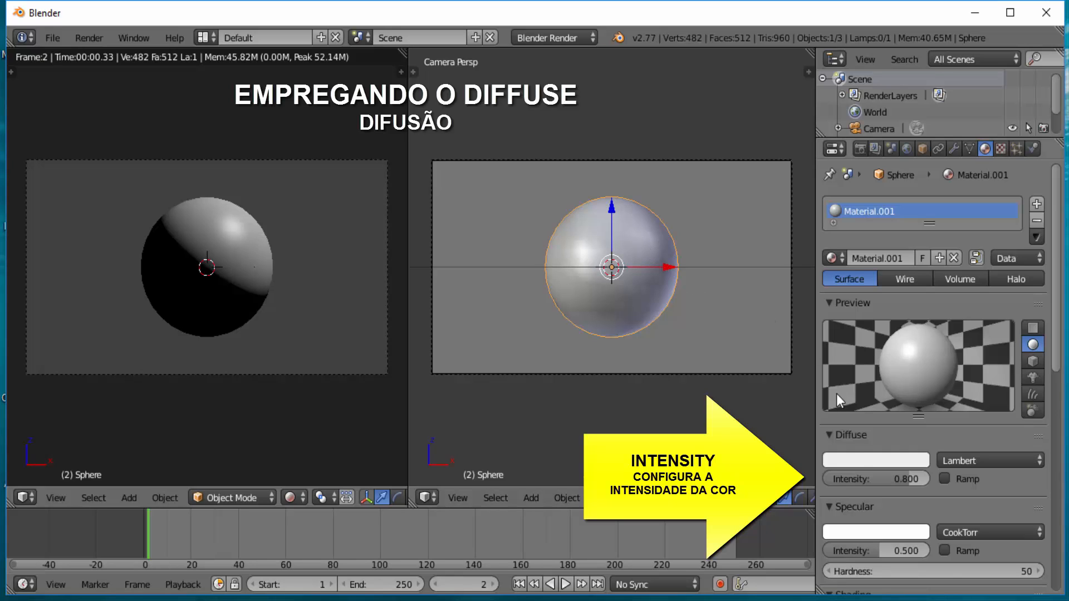
Test the diffuse intensity at 0.000 and set it to 1.000
drag(857, 478, 882, 478)
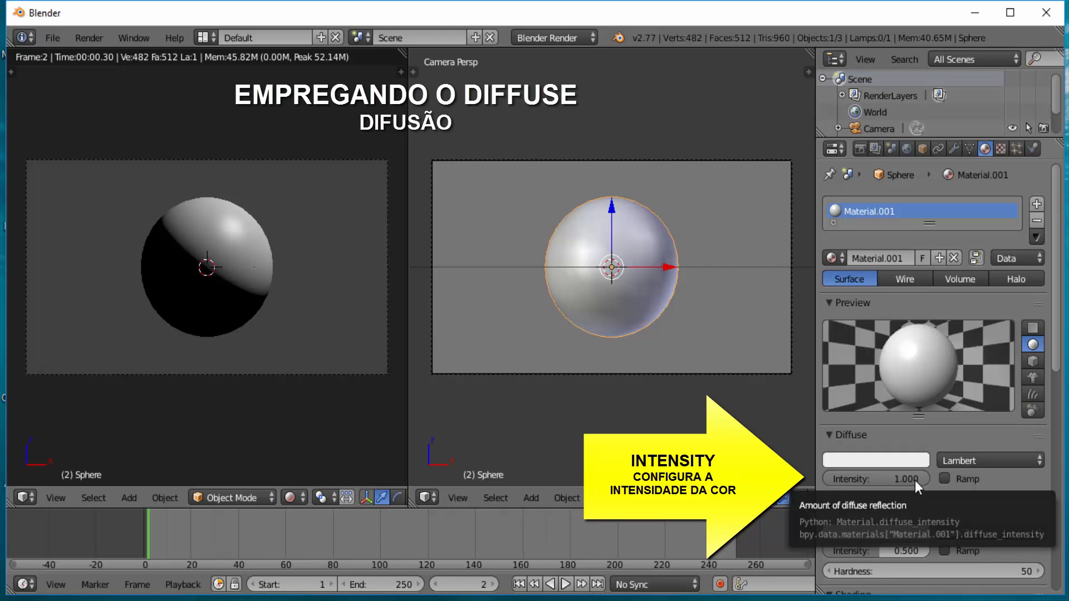
drag(914, 479, 807, 480)
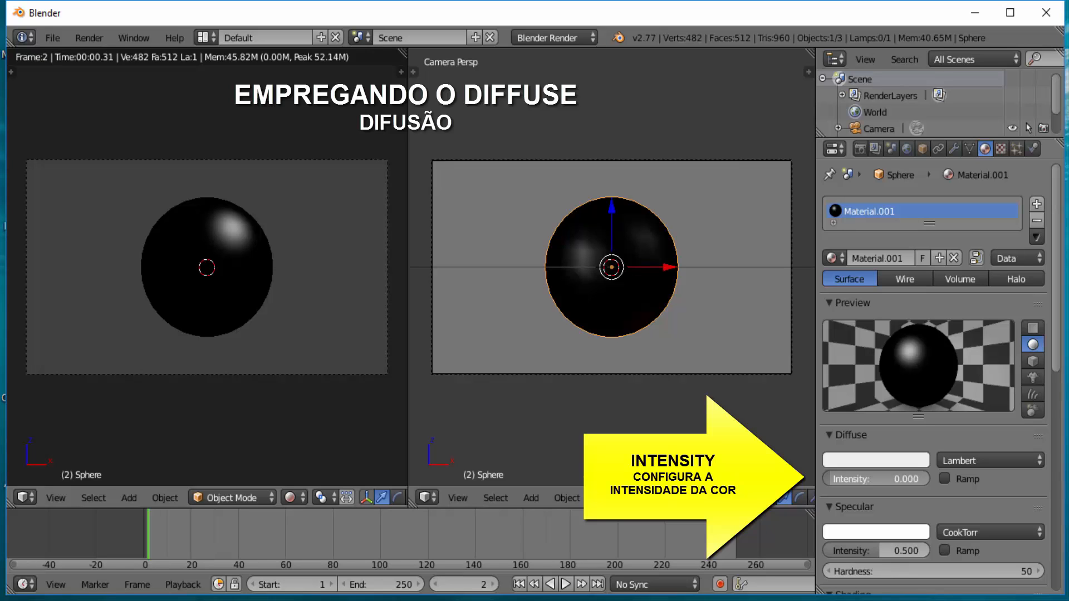
drag(807, 480, 914, 480)
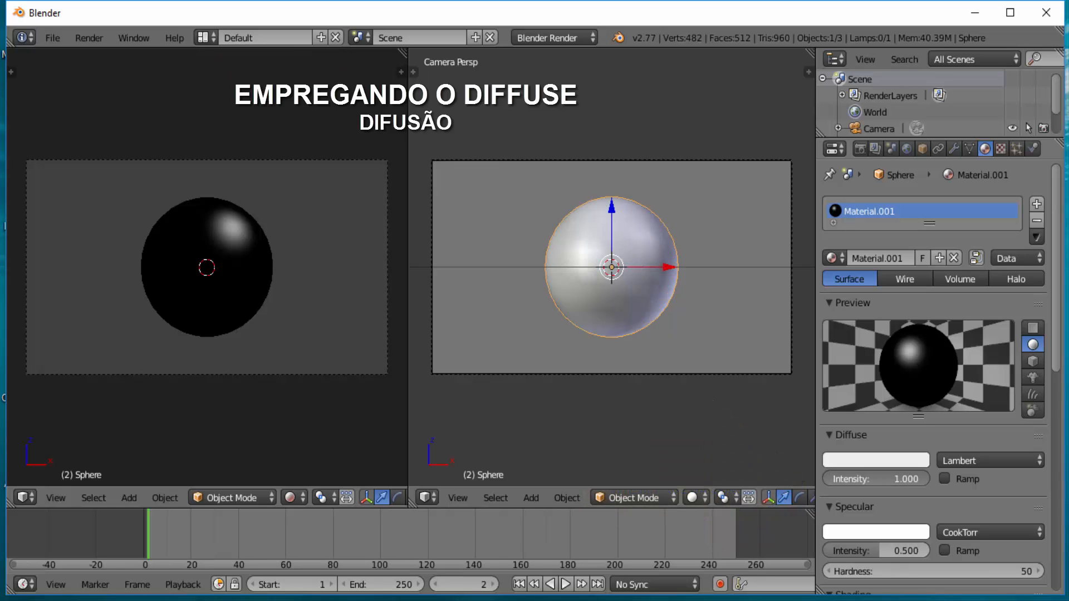
Enable the diffuse ramp and move its black stop to about 0.49 and its white stop to about 0.64
click(944, 478)
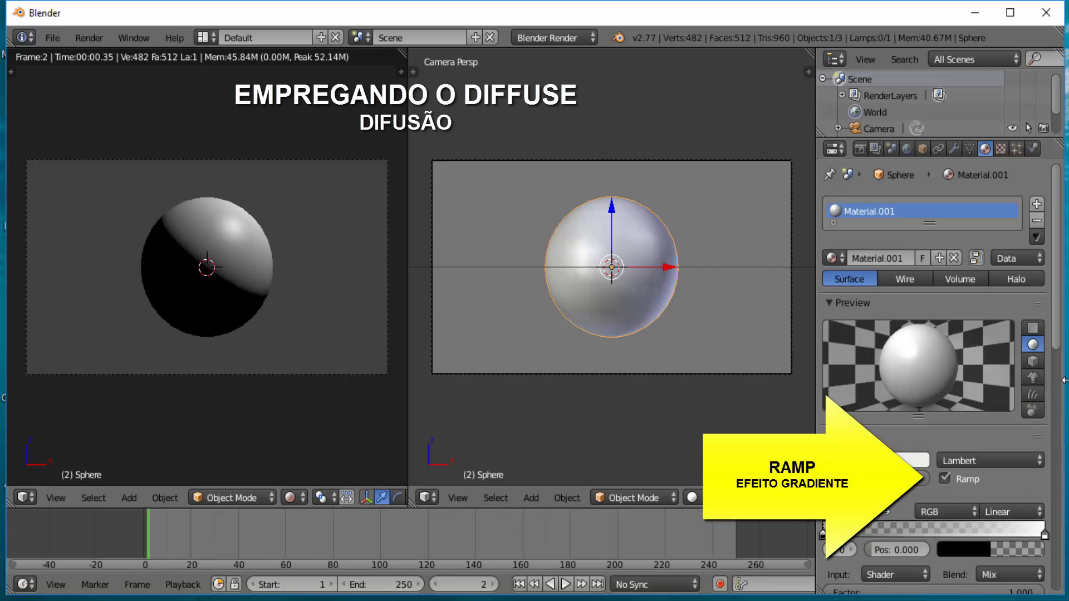
scroll(1060, 357, down, 5)
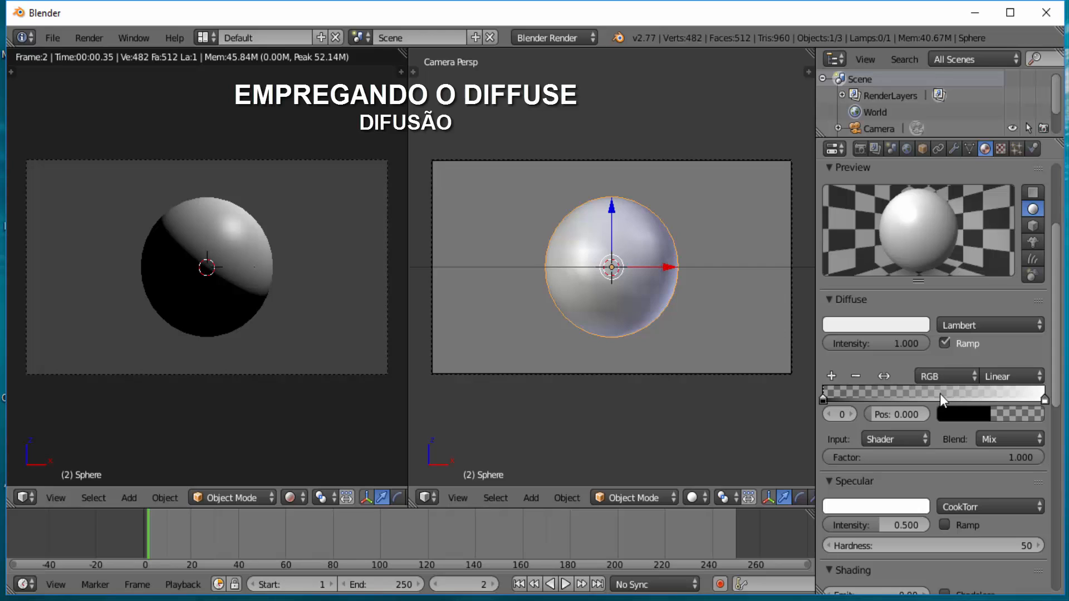
drag(840, 400, 933, 403)
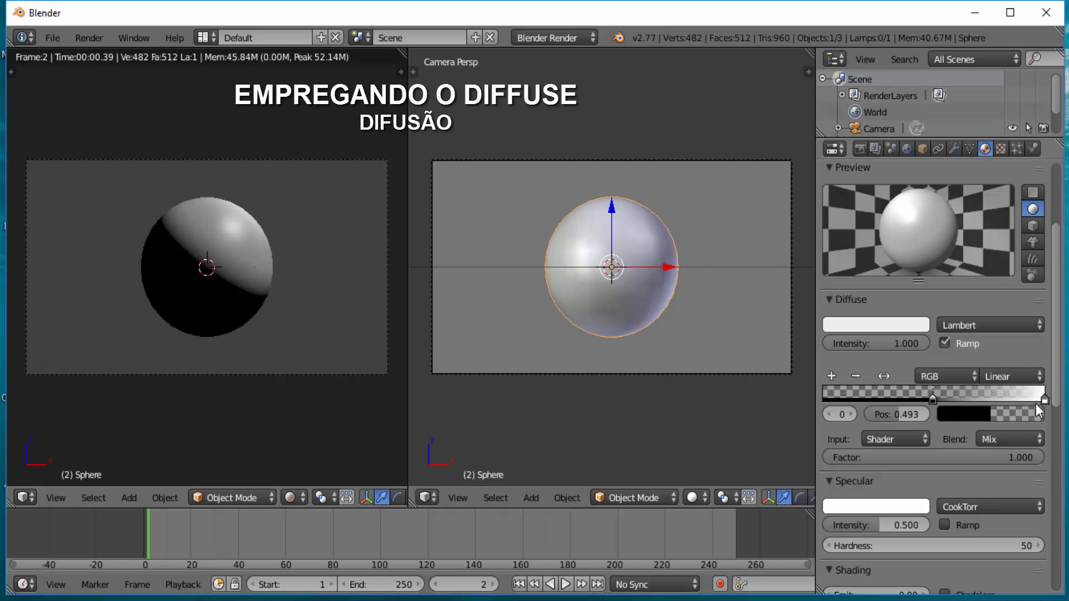
drag(1036, 405, 957, 413)
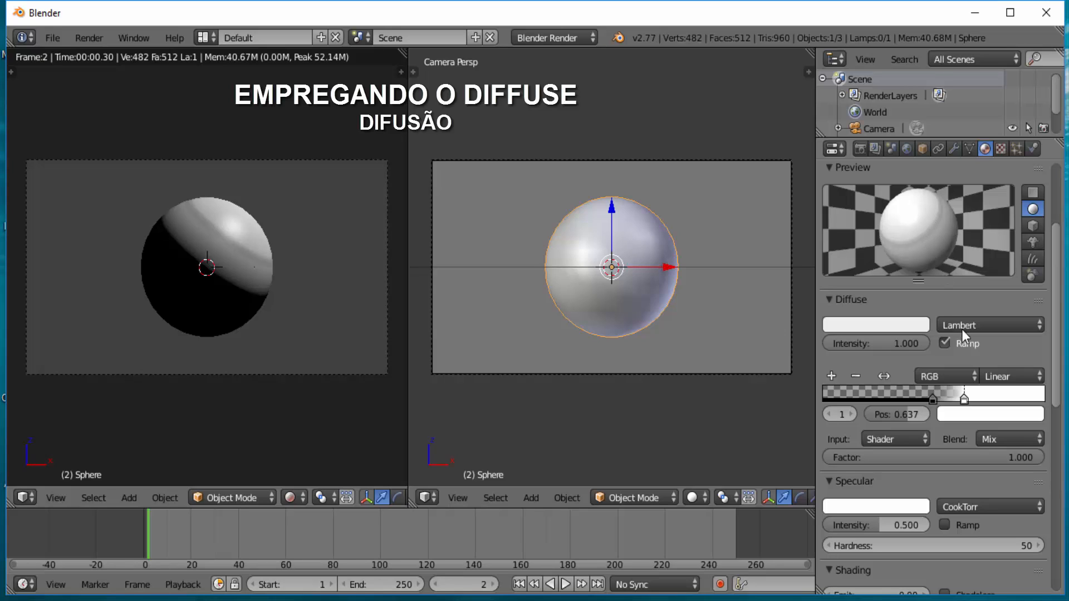
Recolour the diffuse ramp's black stop to a bright blue
click(933, 400)
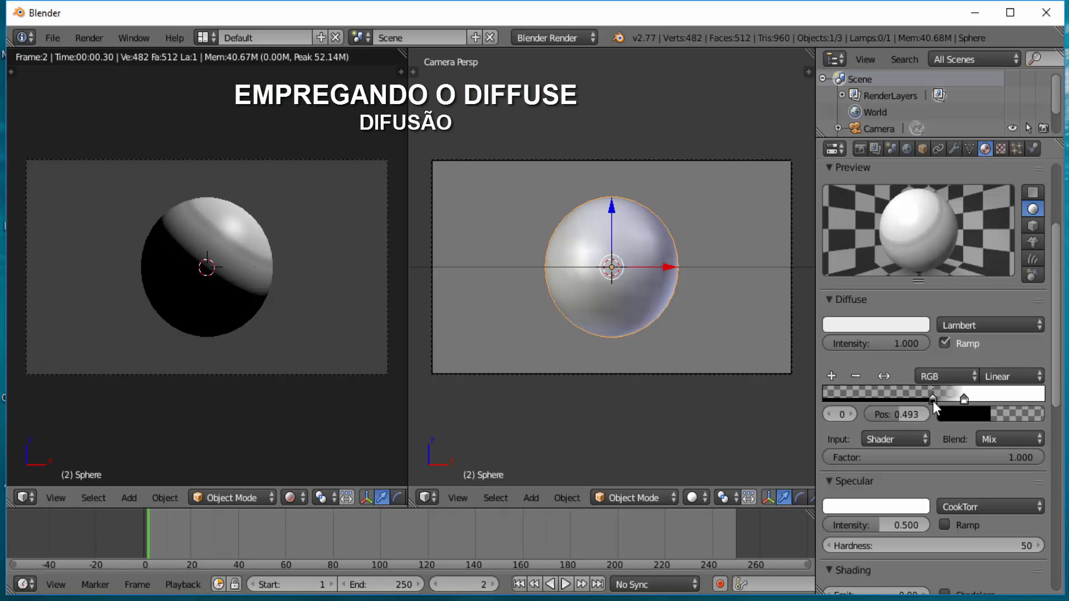
click(967, 412)
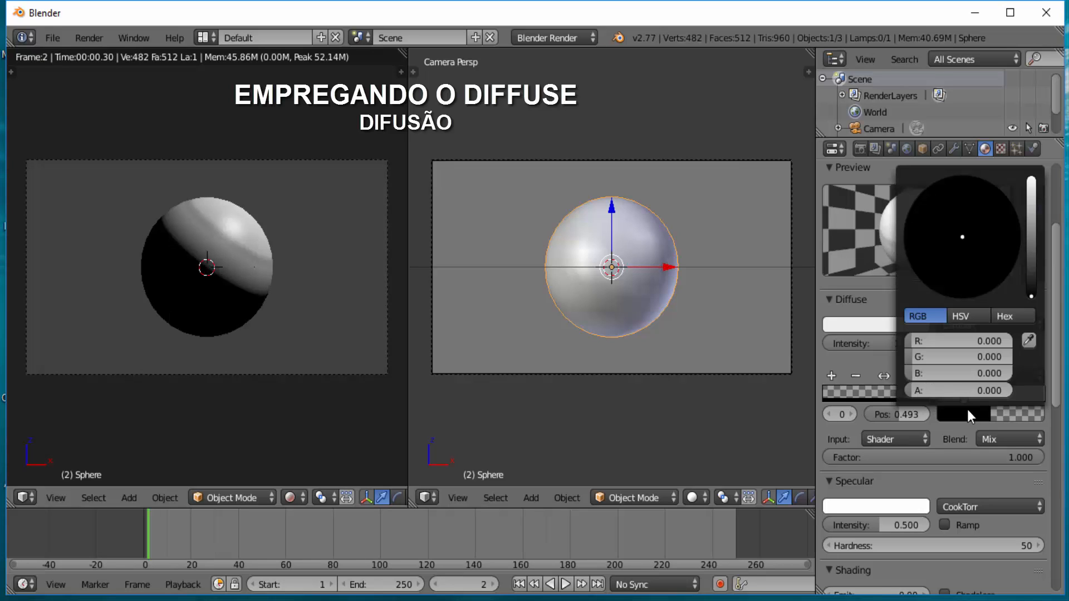
click(1032, 189)
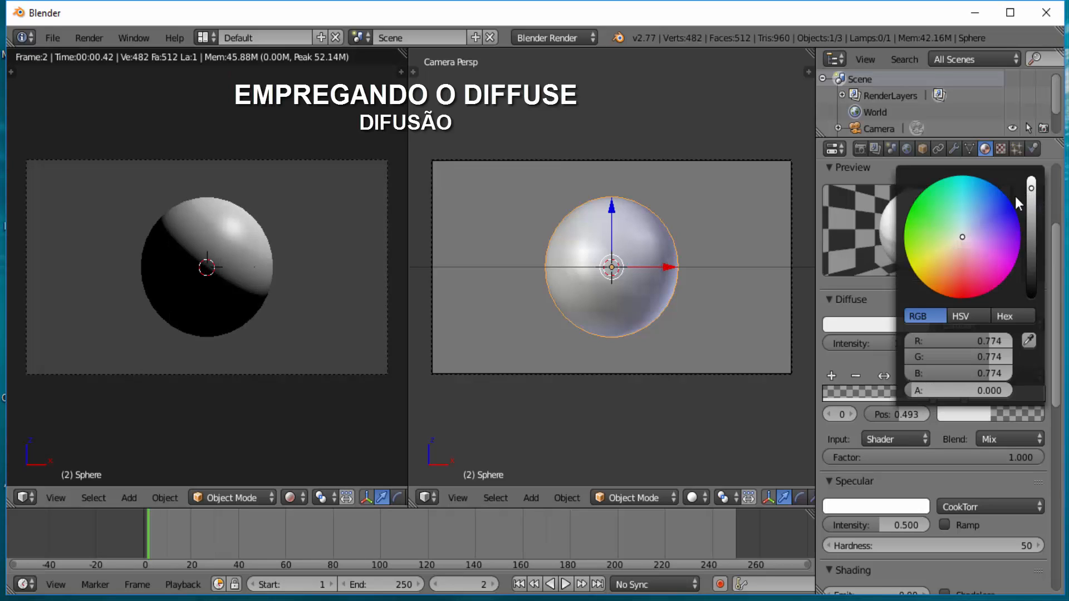
click(1000, 207)
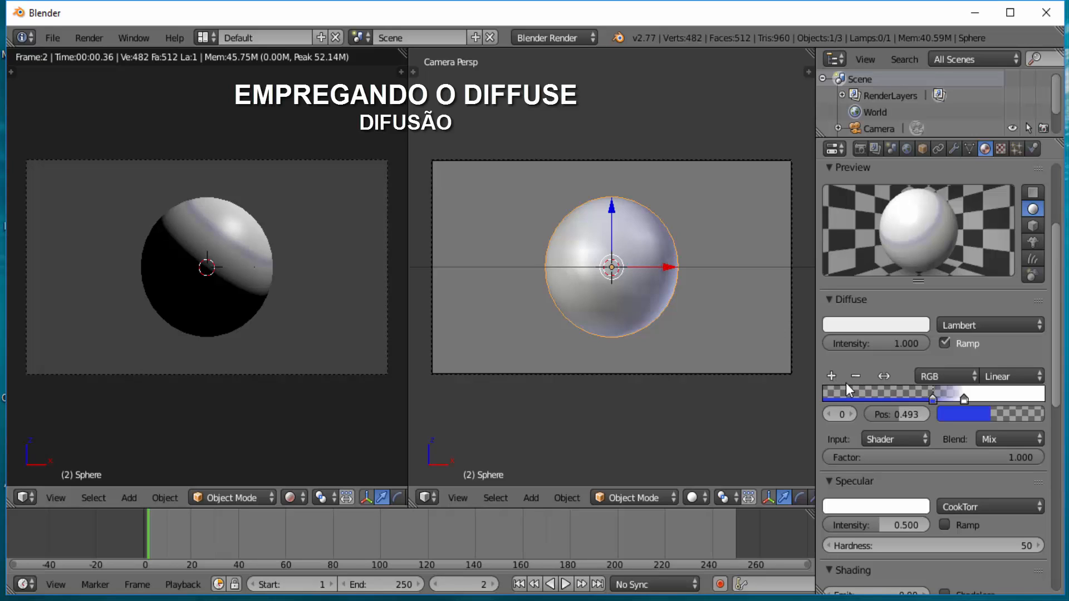
Spread the ramp stops apart, with the blue stop at about 0.007 and the white stop at 1.000
drag(933, 400, 824, 405)
drag(918, 402, 1044, 405)
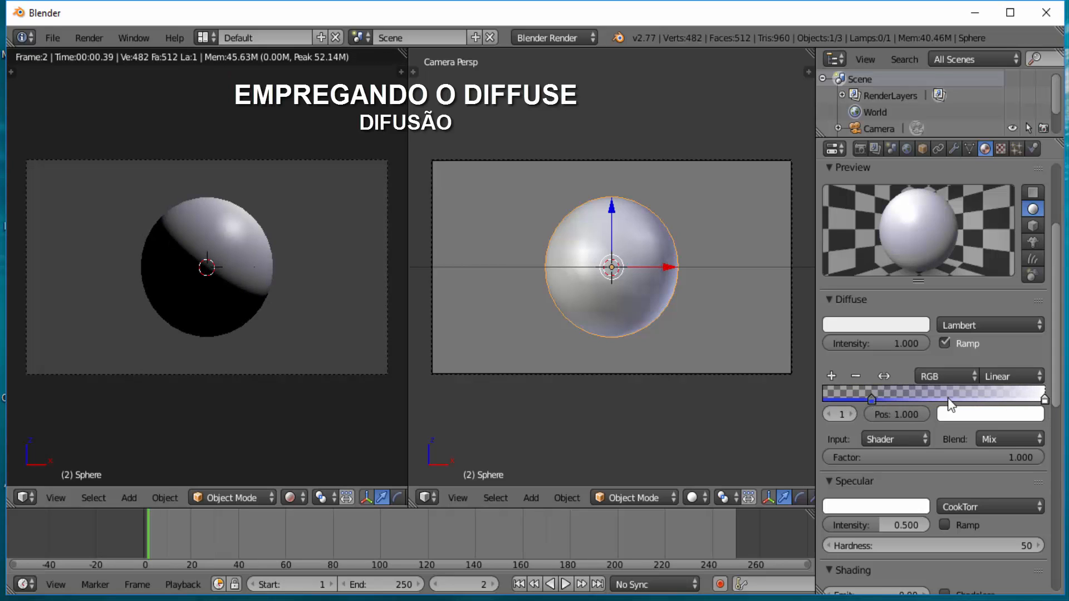
drag(874, 399, 840, 390)
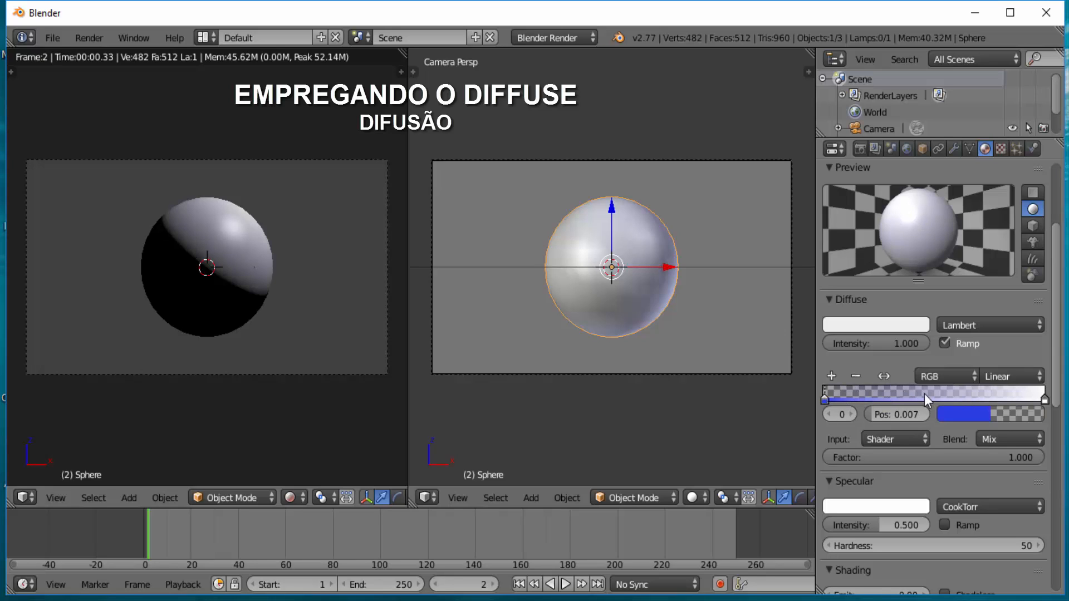
Add a middle stop at about 0.504 to the diffuse ramp and colour it red
click(830, 375)
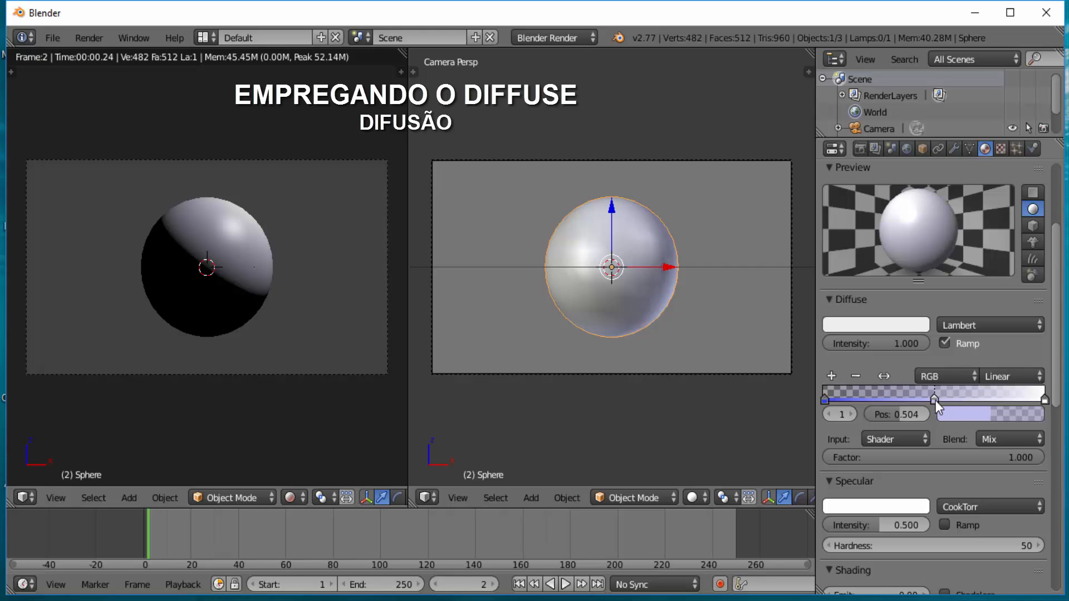
click(980, 414)
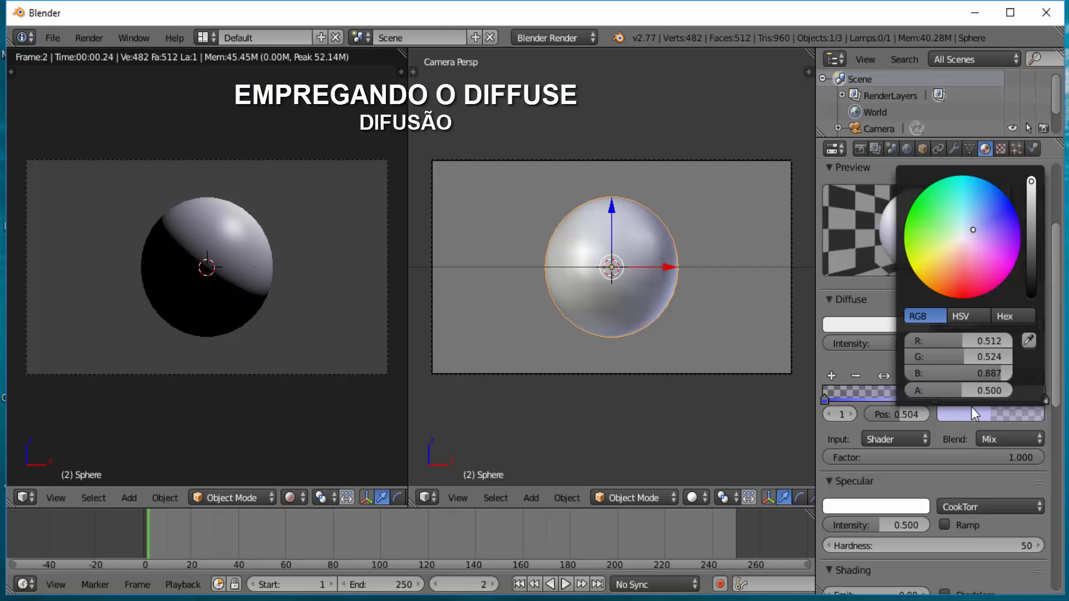
click(962, 292)
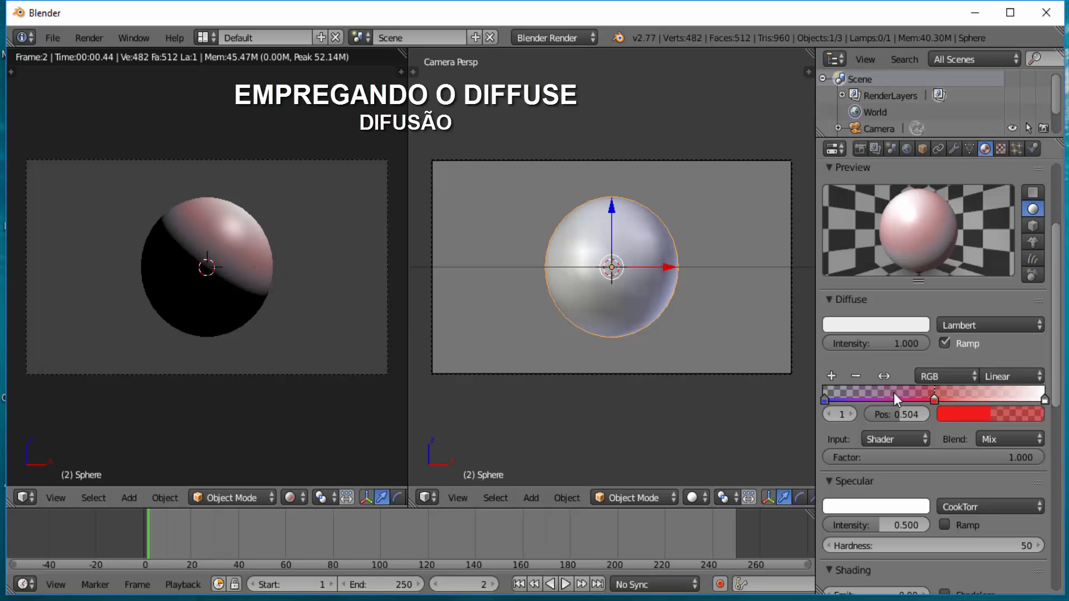
Darken the ramp's blue stop to black and disable the diffuse ramp
click(826, 399)
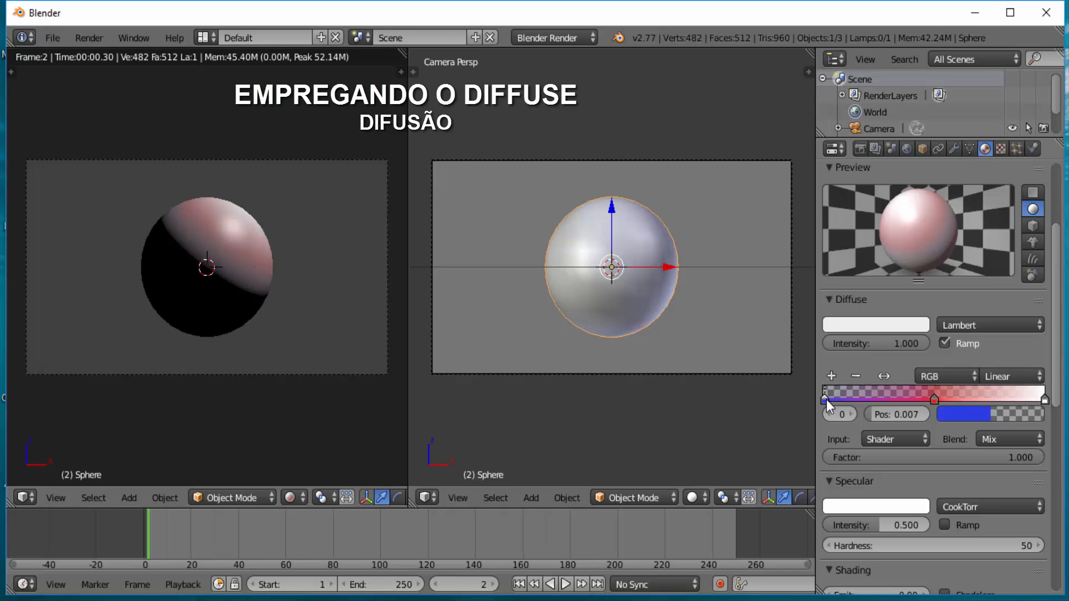
click(968, 420)
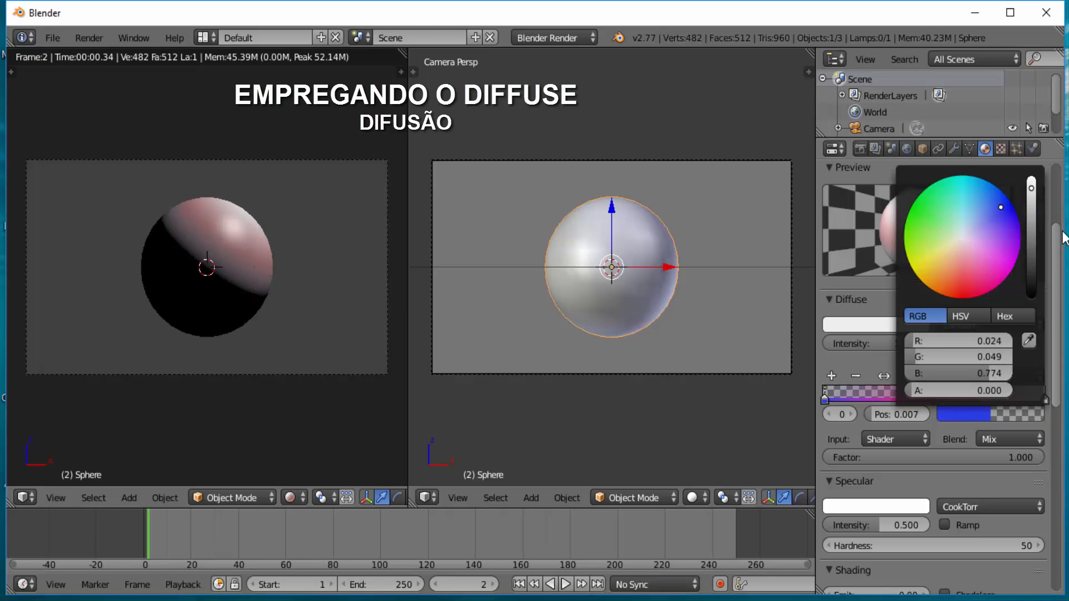
drag(1030, 184, 1031, 301)
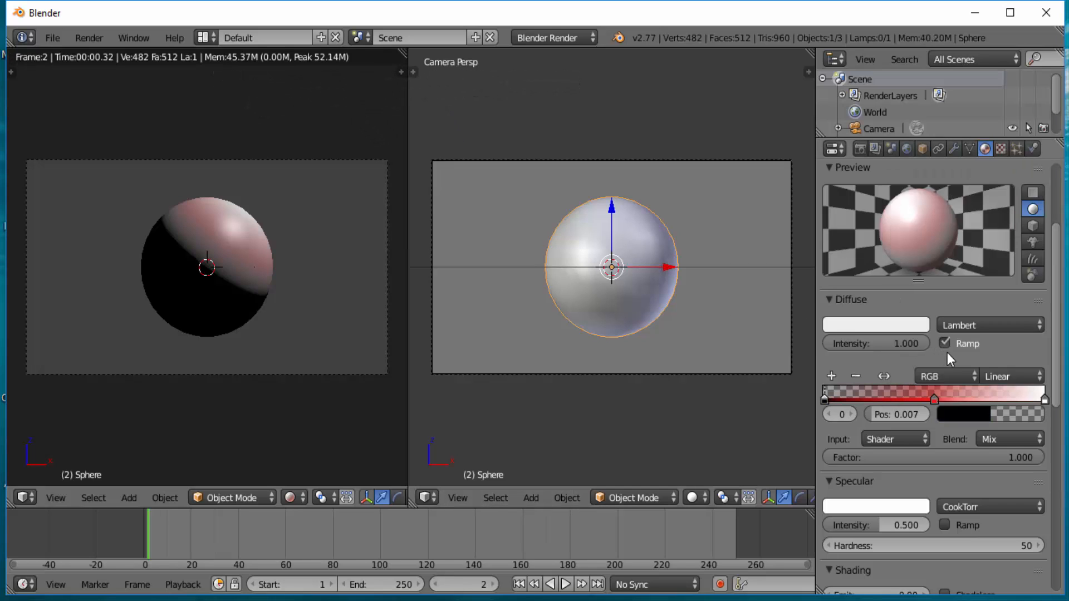
click(945, 343)
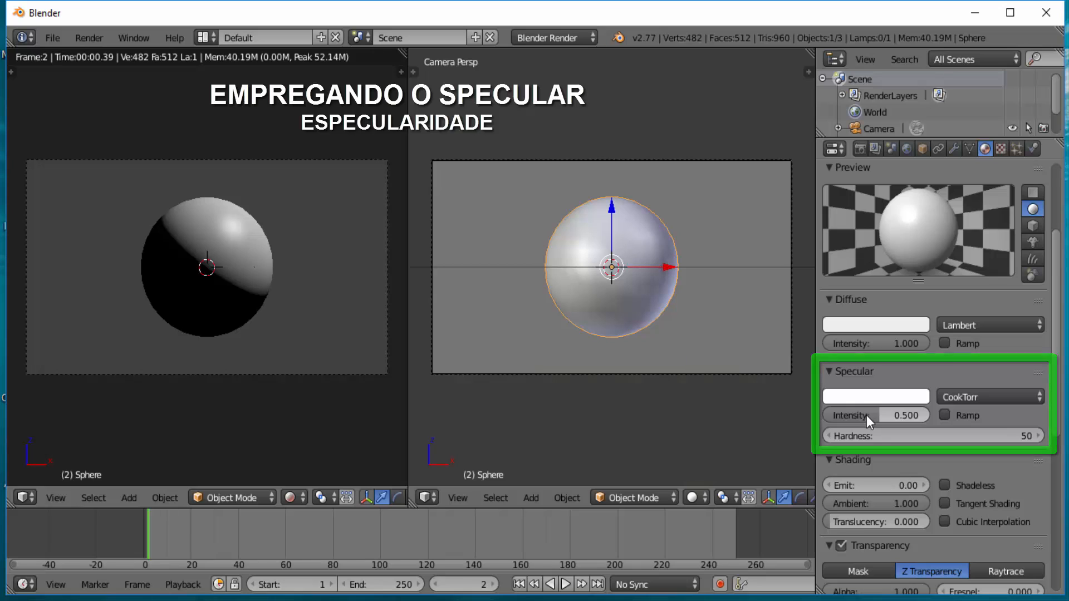
Try specular intensity 0.000 and hardness 406 and 511, and settle on intensity 1.000 and hardness 113
mouse_move(867, 416)
mouse_down()
mouse_move(930, 415)
mouse_move(823, 416)
mouse_up()
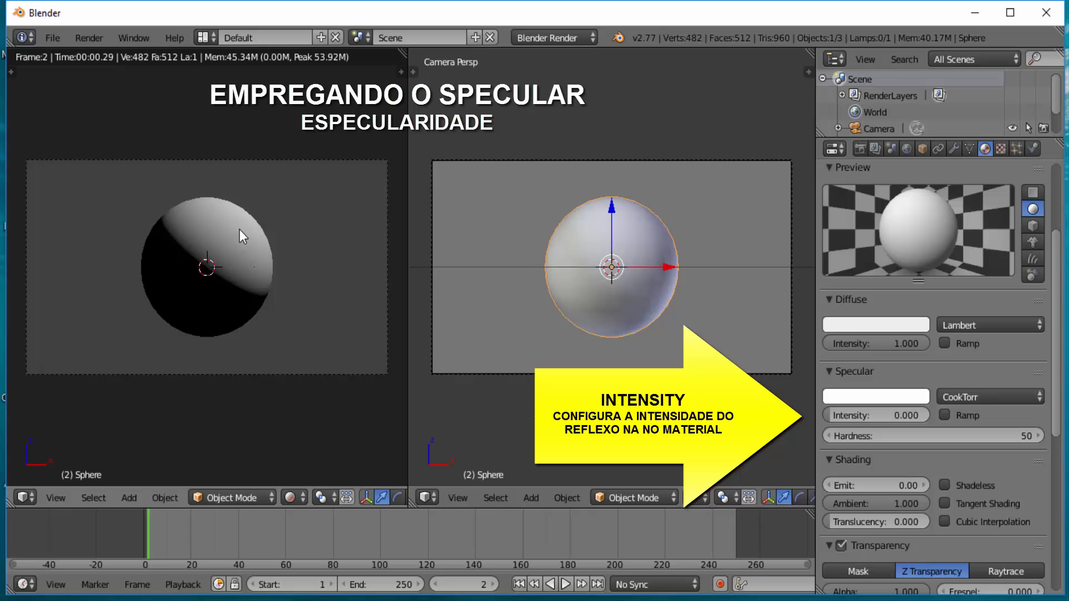
drag(880, 416, 979, 416)
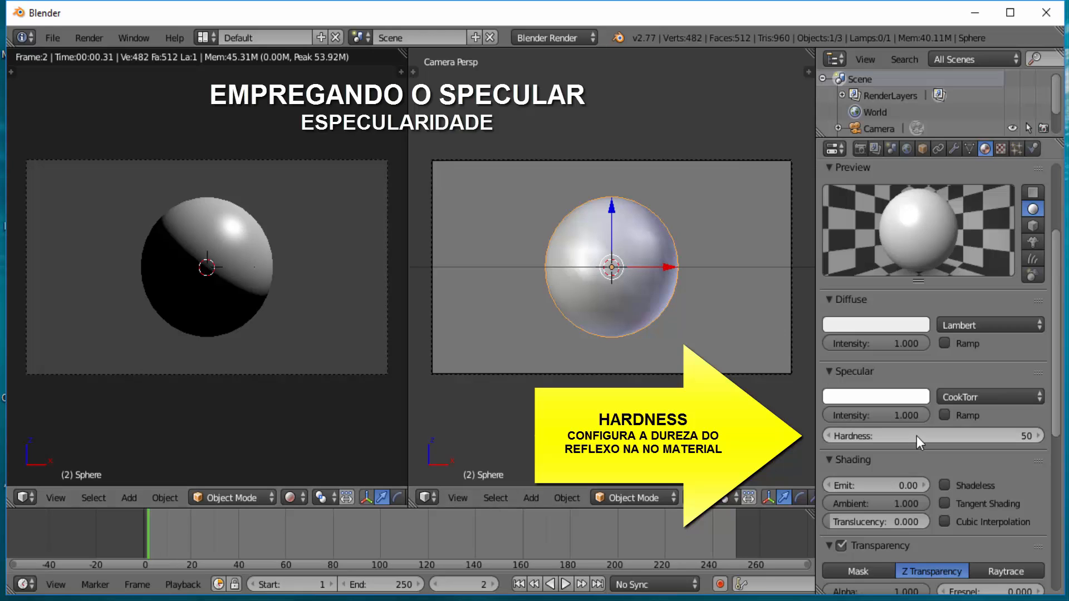
drag(916, 436, 1018, 436)
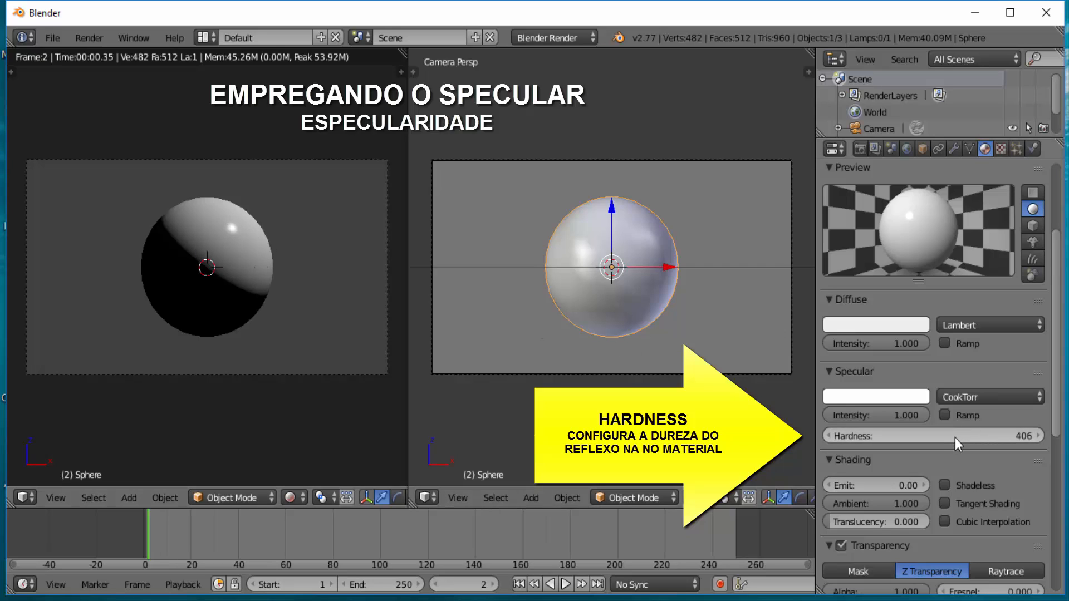
drag(941, 435, 968, 436)
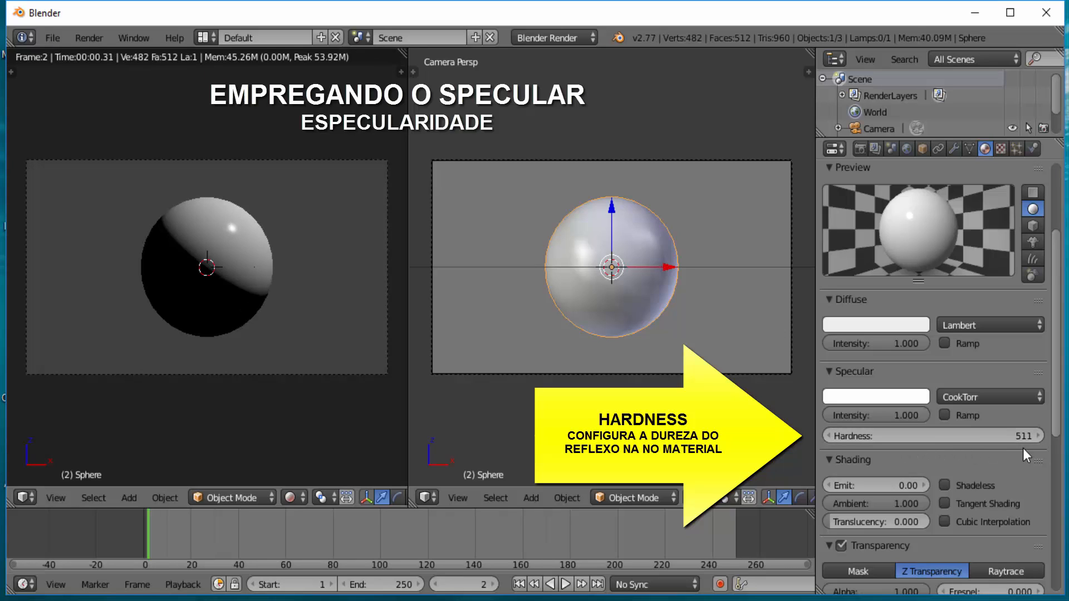
mouse_move(1025, 437)
mouse_down()
mouse_move(913, 438)
mouse_move(1008, 439)
mouse_up()
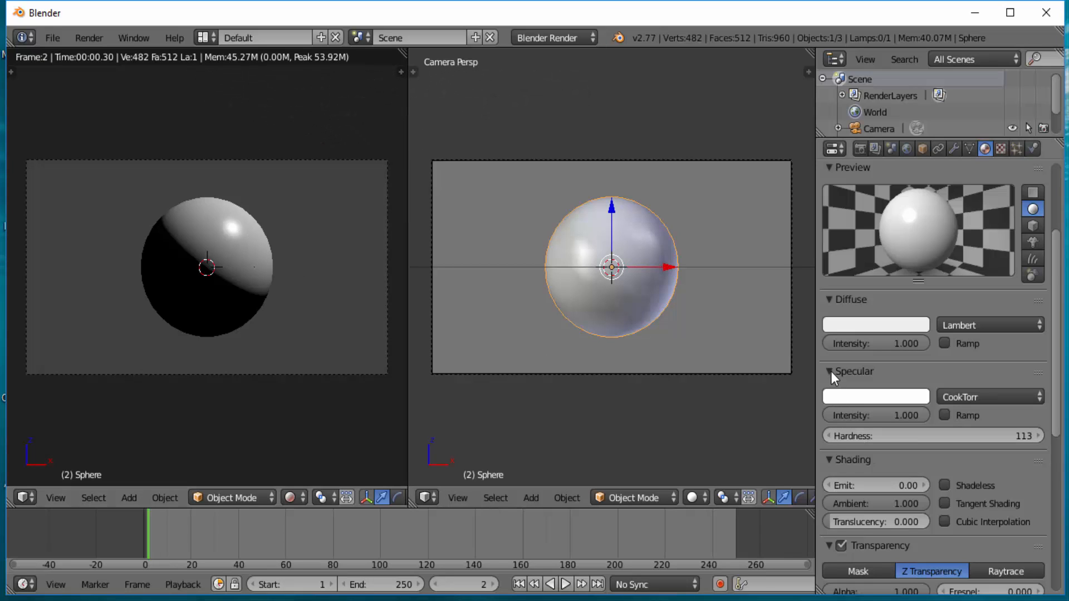
Collapse the Diffuse settings, and collapse and re-expand the Specular settings
click(829, 300)
click(829, 316)
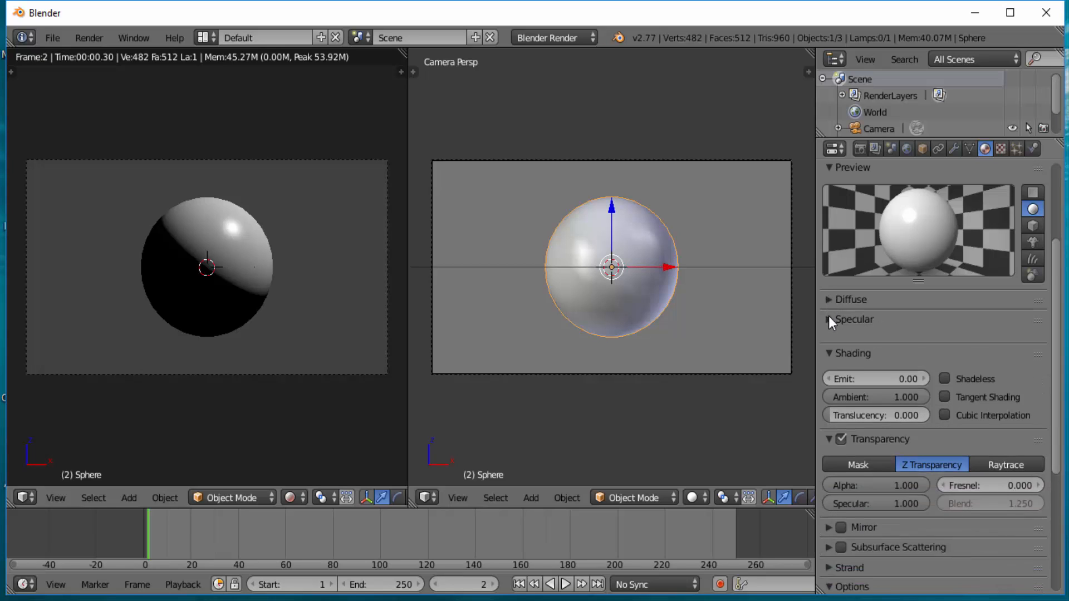
click(827, 318)
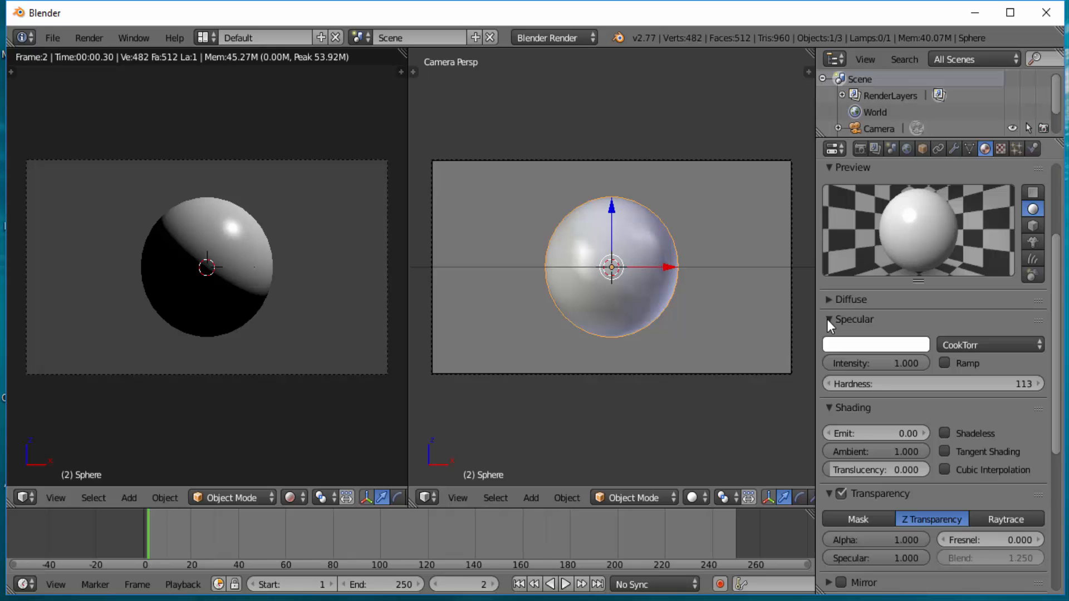
Collapse the Specular settings, try Emit 0.63 and 0.39 and Translucency 0.719, return both to zero, and collapse Shading
click(827, 319)
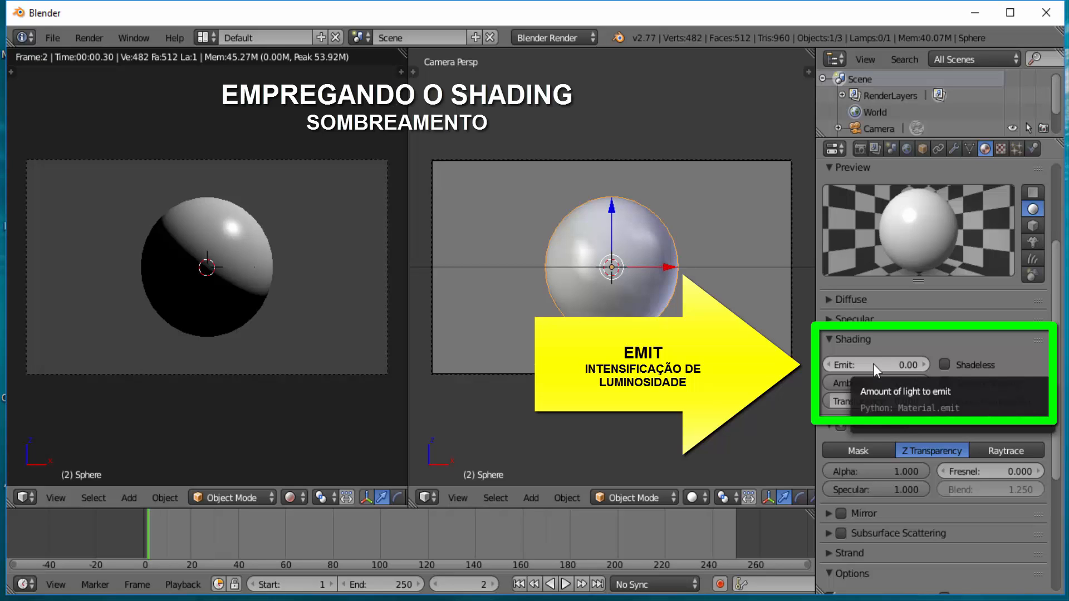
drag(873, 363, 922, 363)
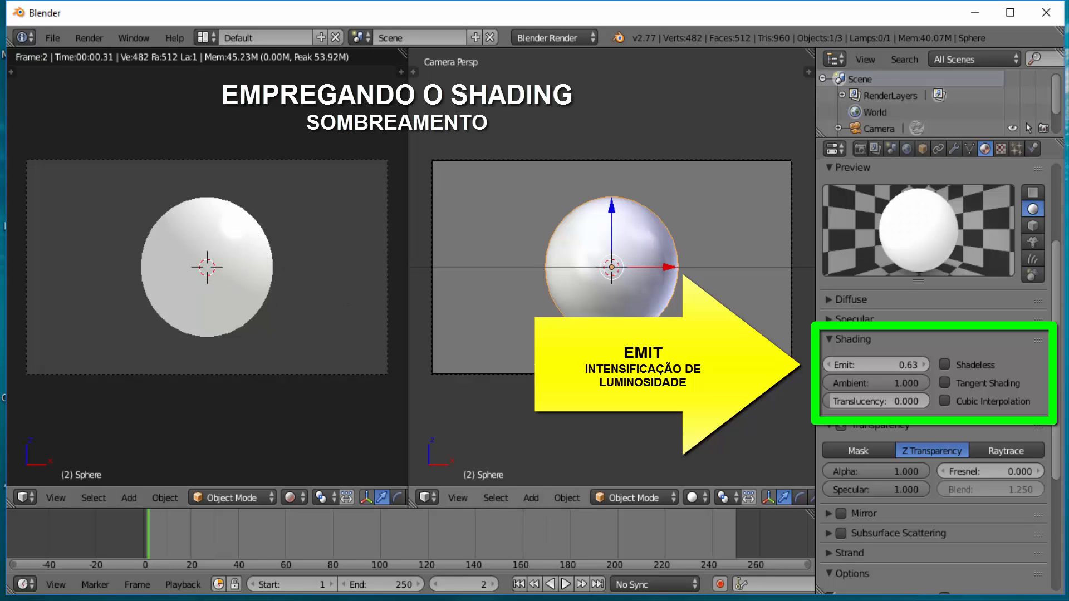
drag(900, 368, 924, 402)
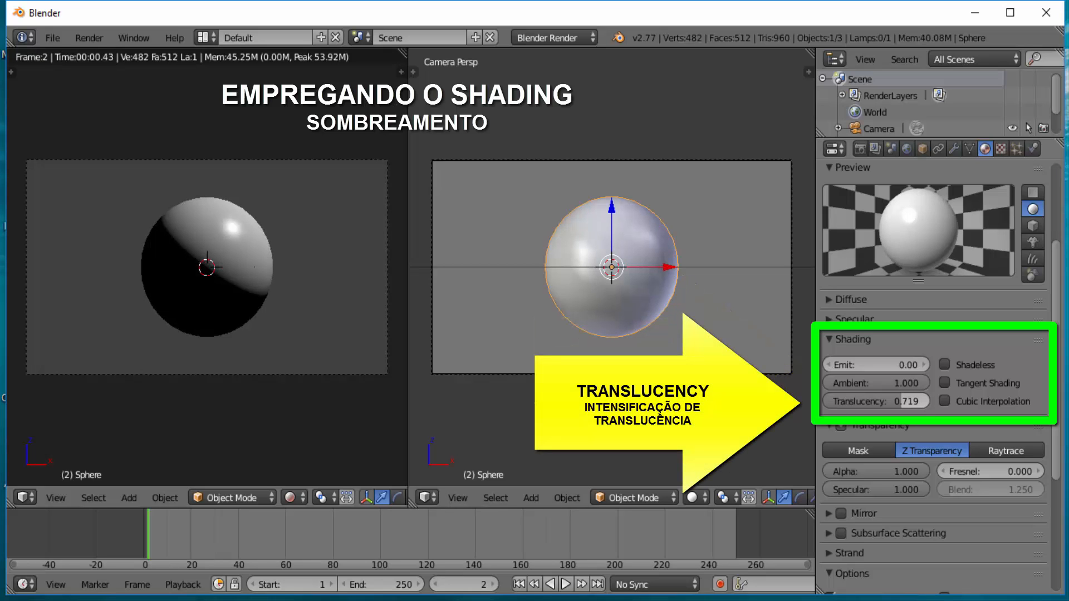
drag(871, 364, 894, 364)
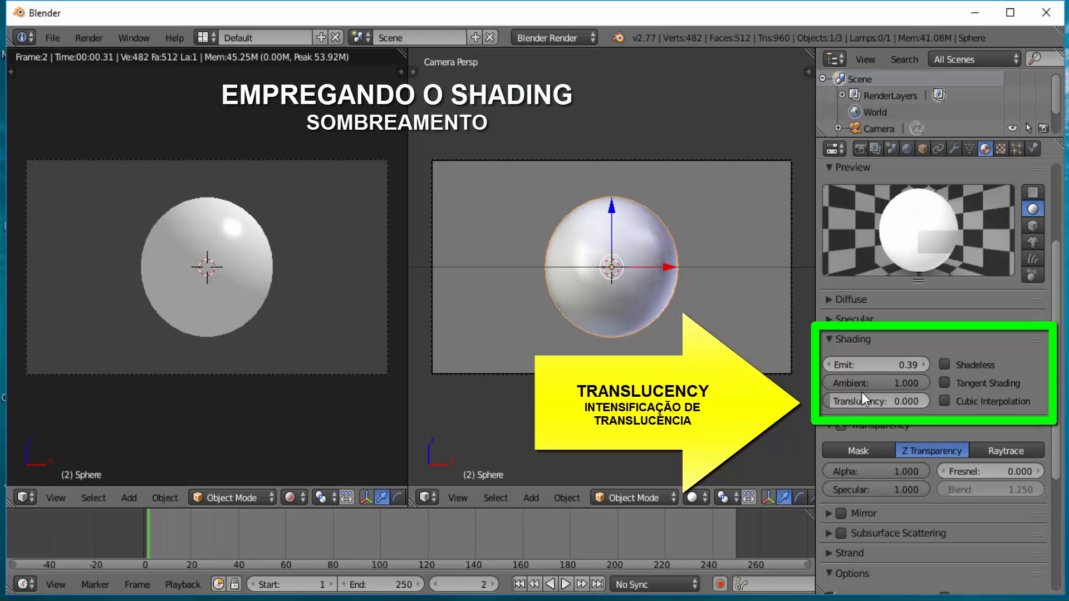
drag(890, 364, 868, 363)
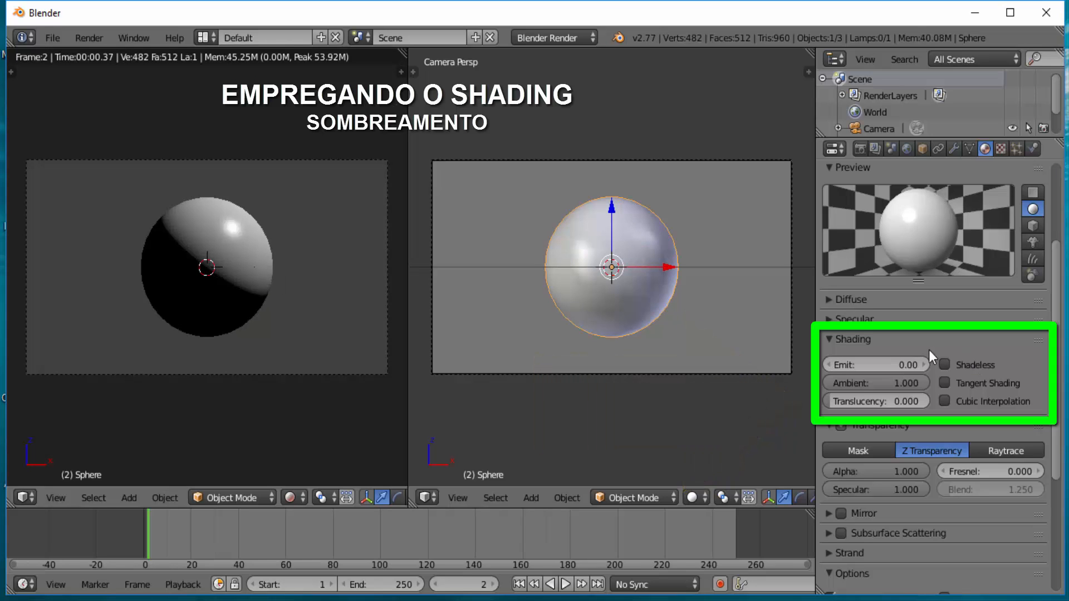
click(830, 340)
Switch the material's transparency off and on, and try the Mask and Raytrace modes before returning to Z Transparency
click(840, 359)
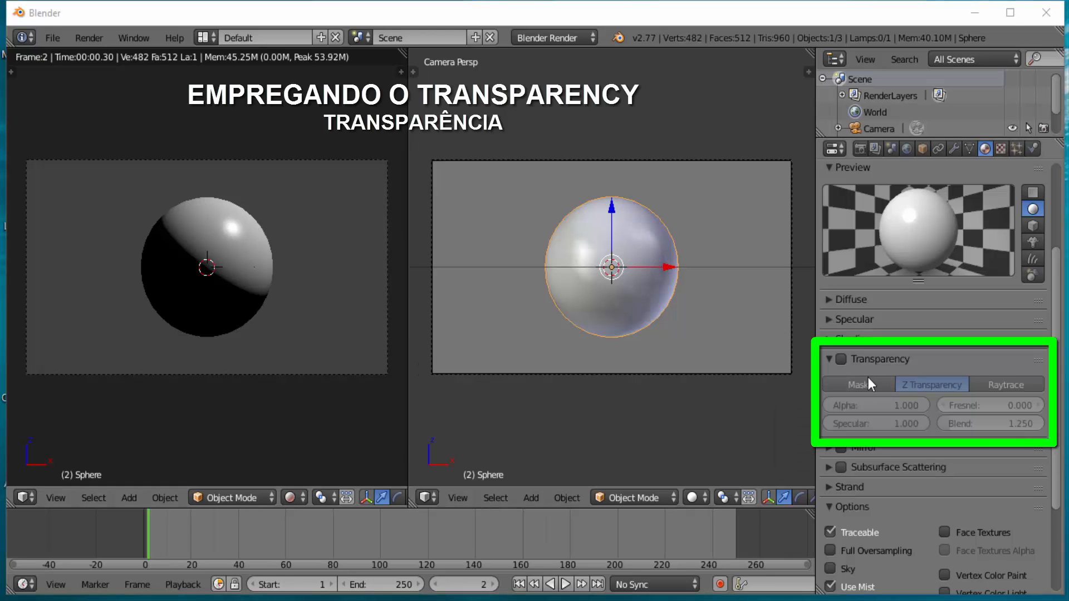
click(841, 359)
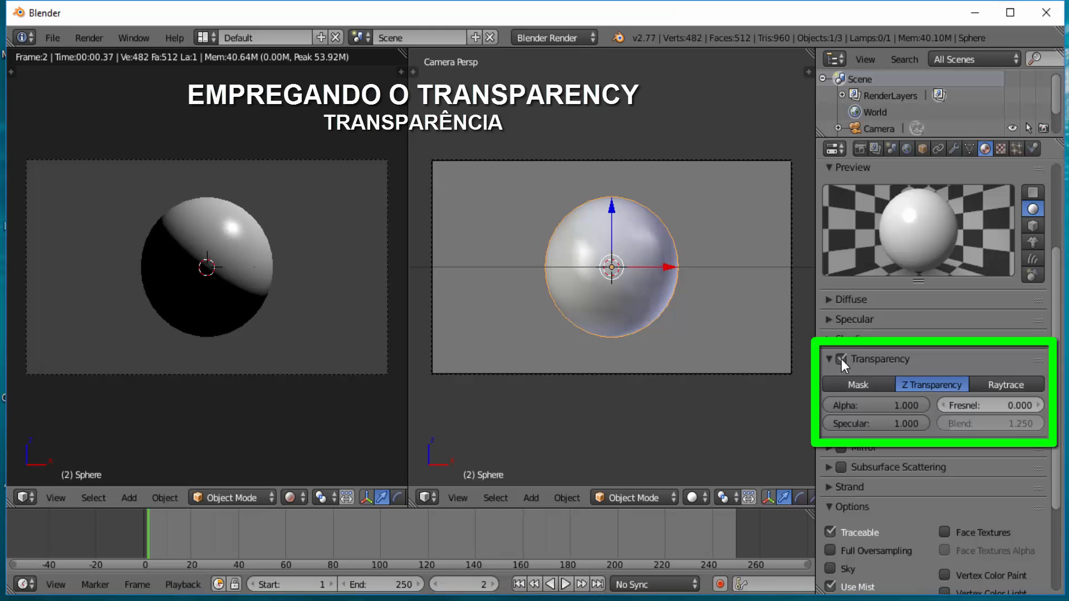
click(863, 385)
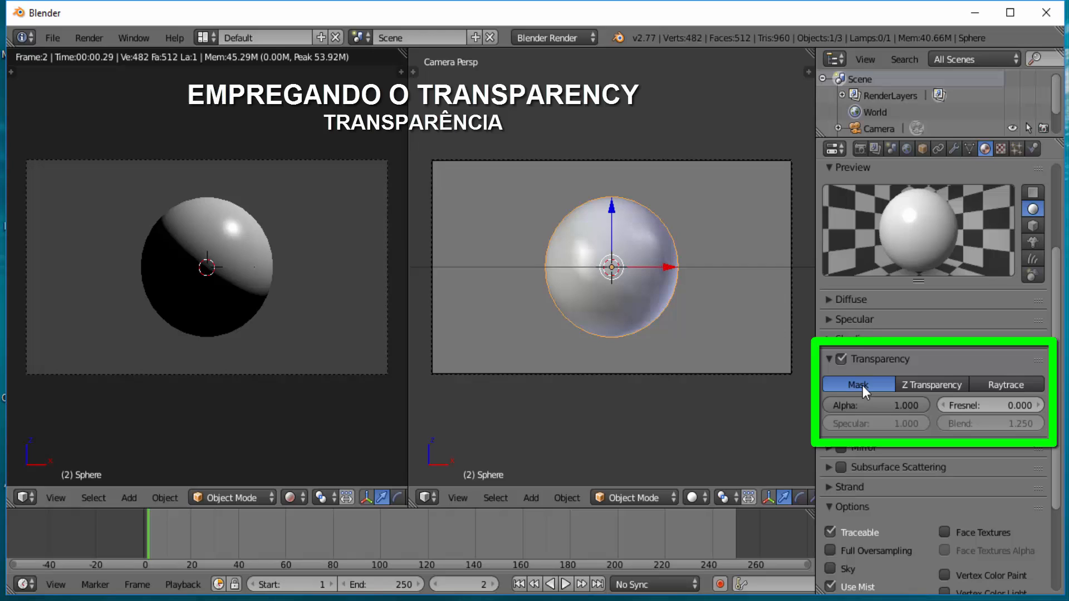
click(940, 387)
click(1000, 386)
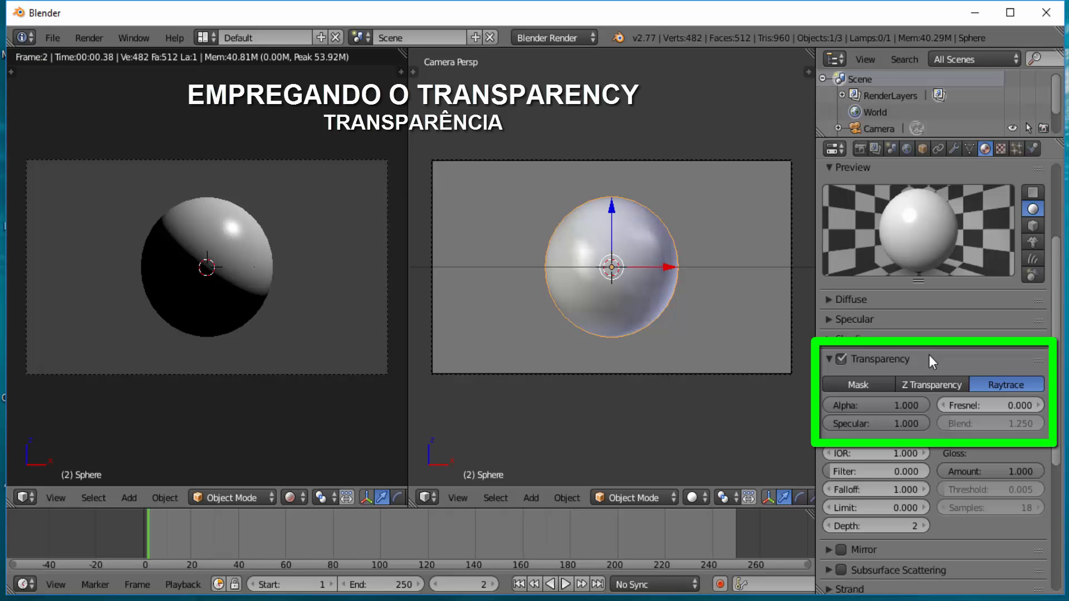
click(931, 384)
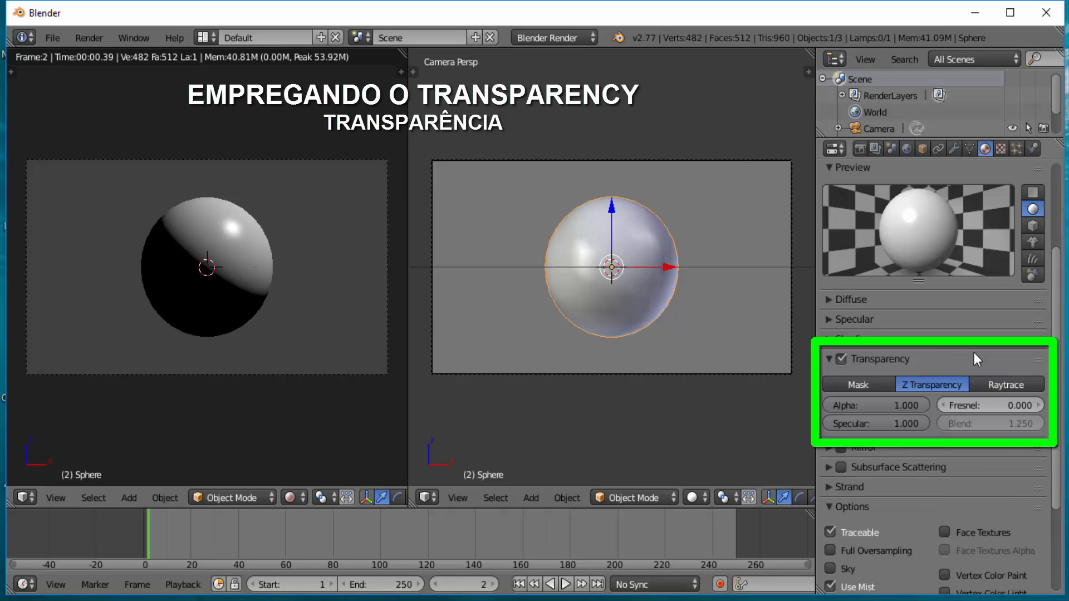
click(1003, 384)
click(923, 384)
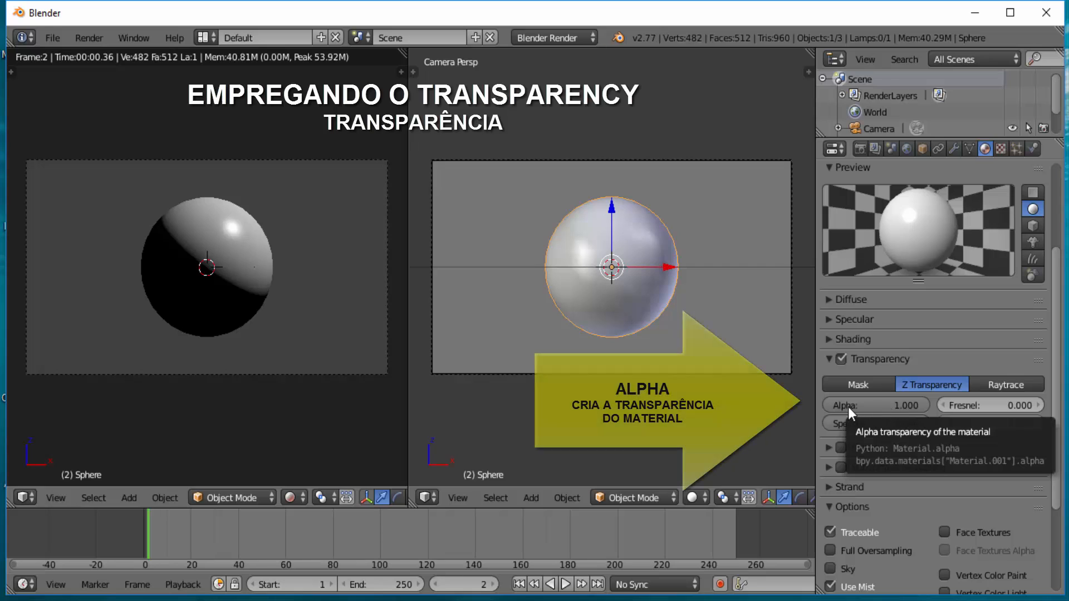
Lower the transparency alpha, try Fresnel 4.200 and reset it to 0.000, and settle on alpha 0.406
drag(901, 409, 829, 409)
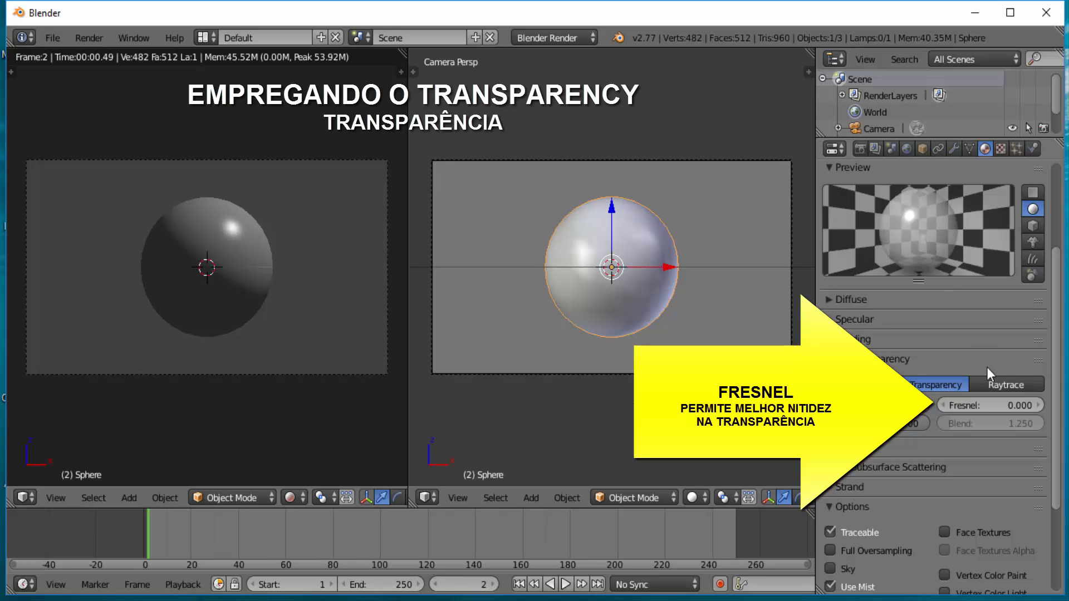
drag(959, 405, 1000, 404)
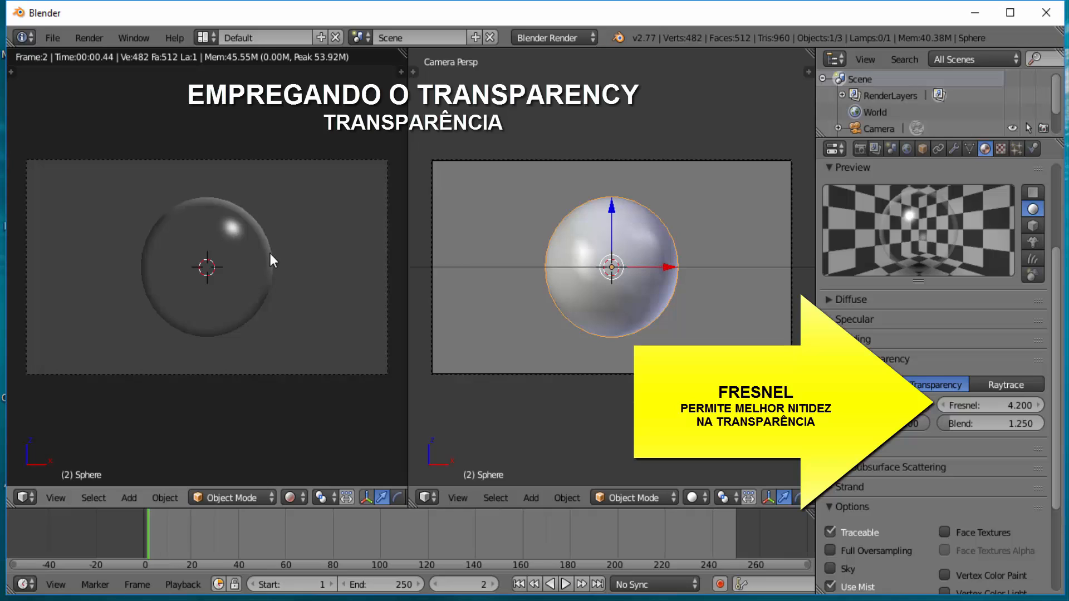
drag(1012, 408, 818, 407)
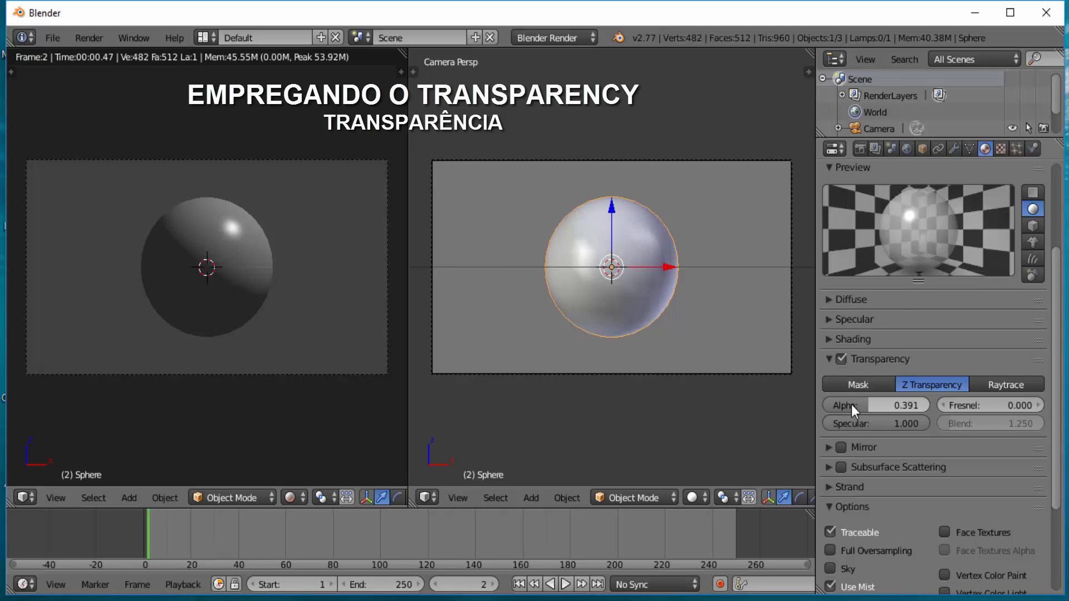
drag(869, 408, 872, 410)
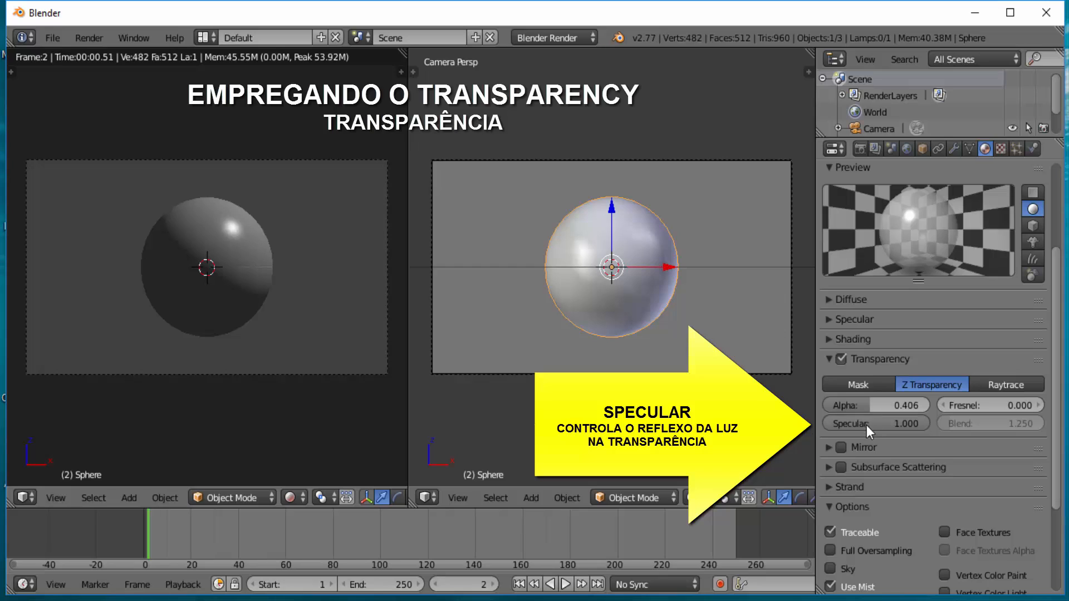
Test the transparency's specular but keep it at 1.000, and set Fresnel to 3.000 and Blend to 3.875
drag(908, 424, 929, 423)
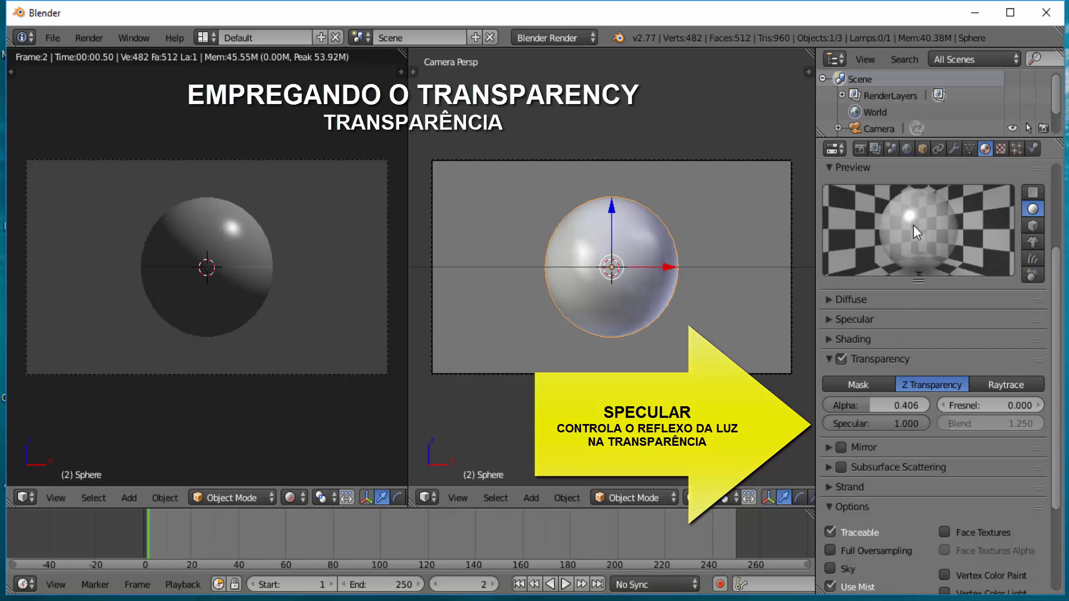
drag(974, 424, 1014, 423)
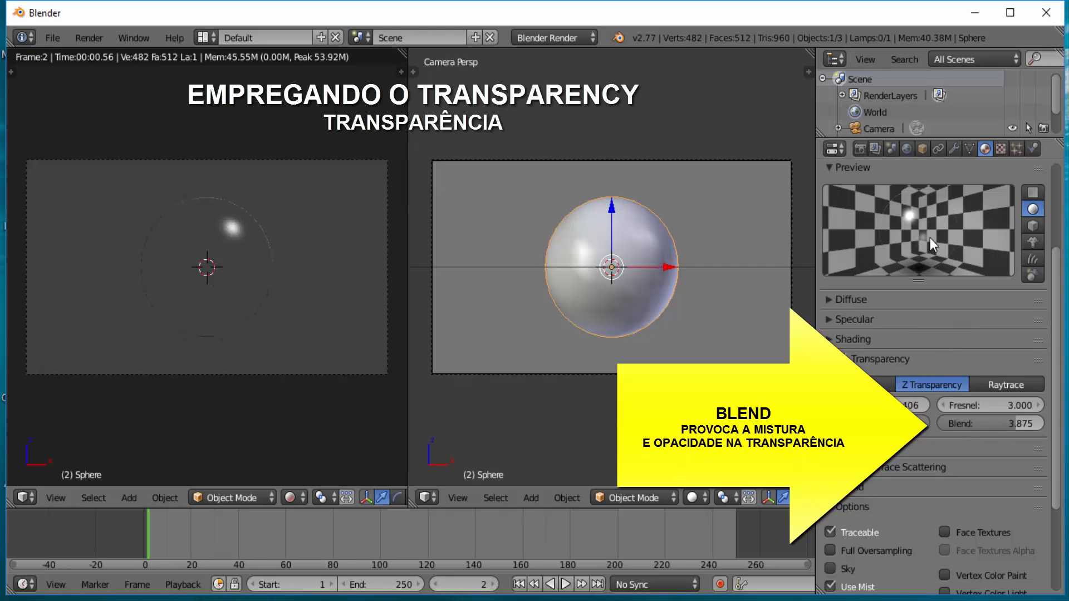
click(1000, 406)
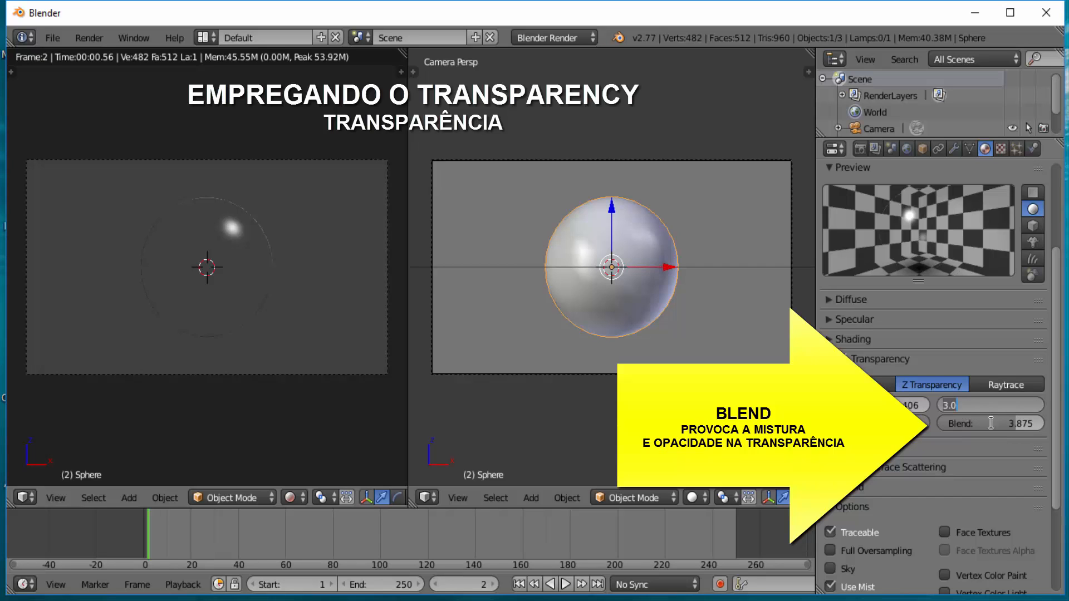
key(Return)
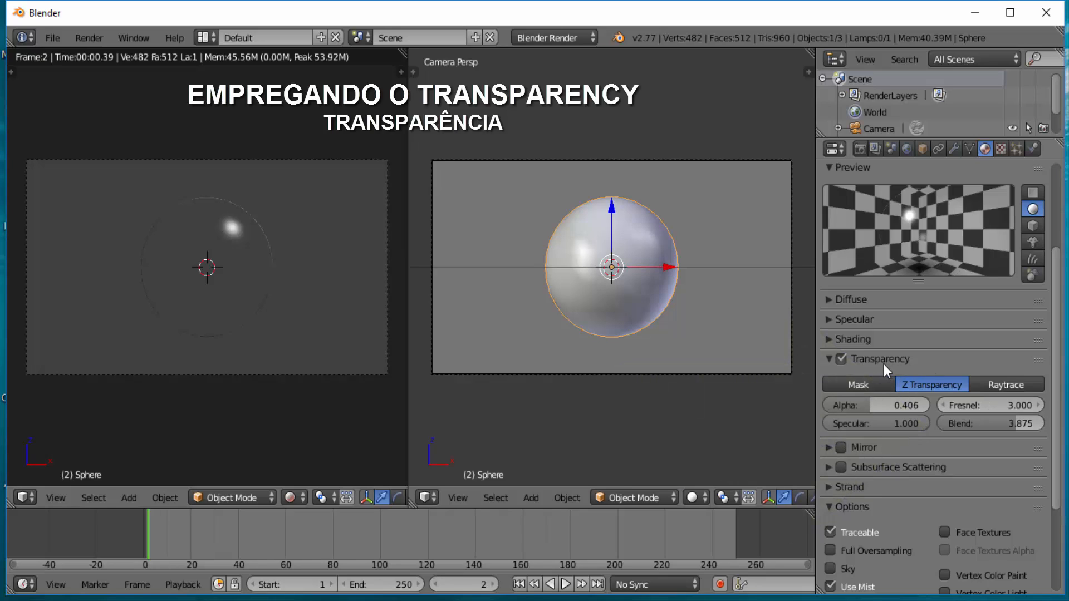
Switch the transparency to Raytrace, try IOR 1.3 and 2.900, and settle on IOR 1.700
click(1000, 383)
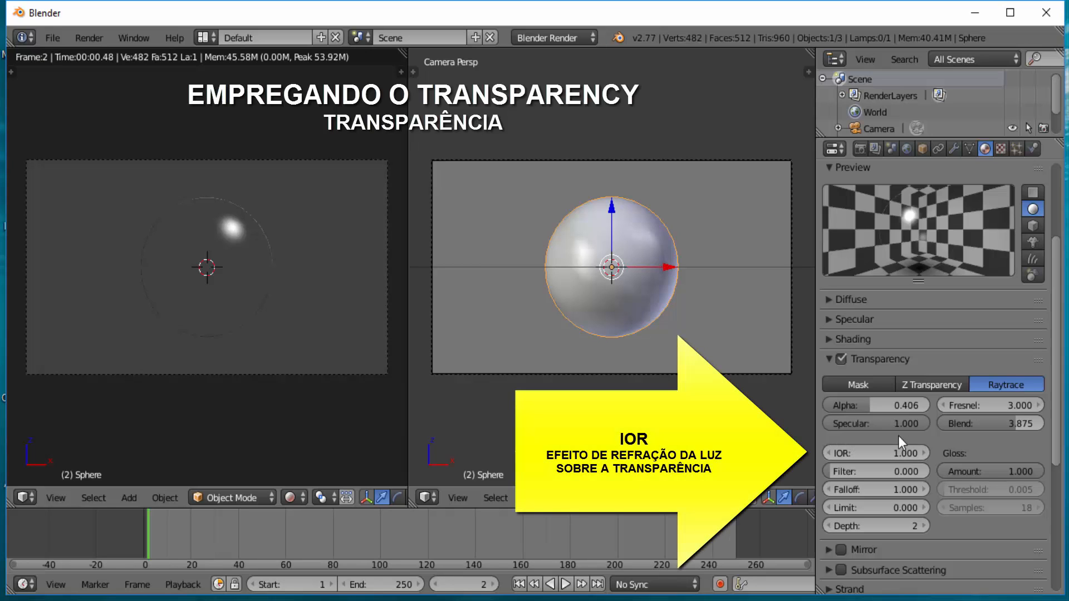
click(894, 450)
text(1.3)
key(Return)
drag(913, 451, 1015, 451)
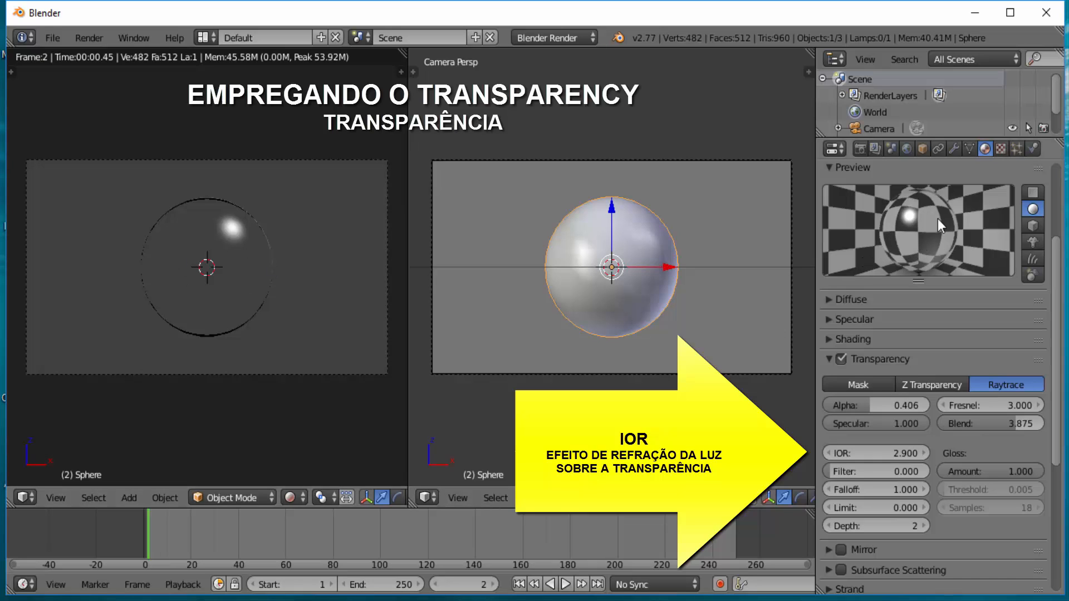
drag(881, 451, 813, 451)
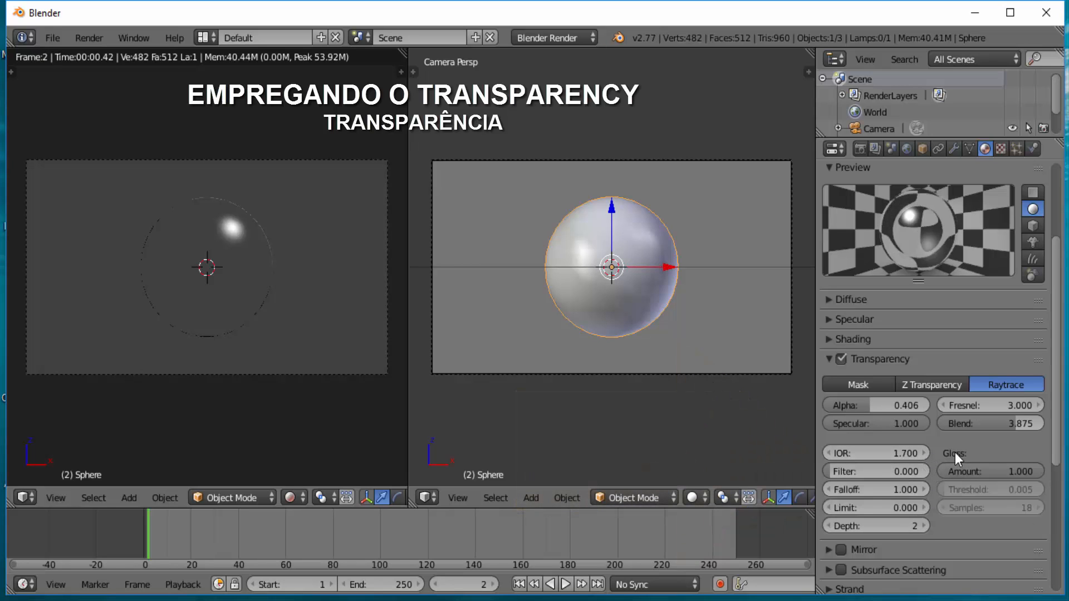
Disable the material's transparency and collapse its settings
click(840, 358)
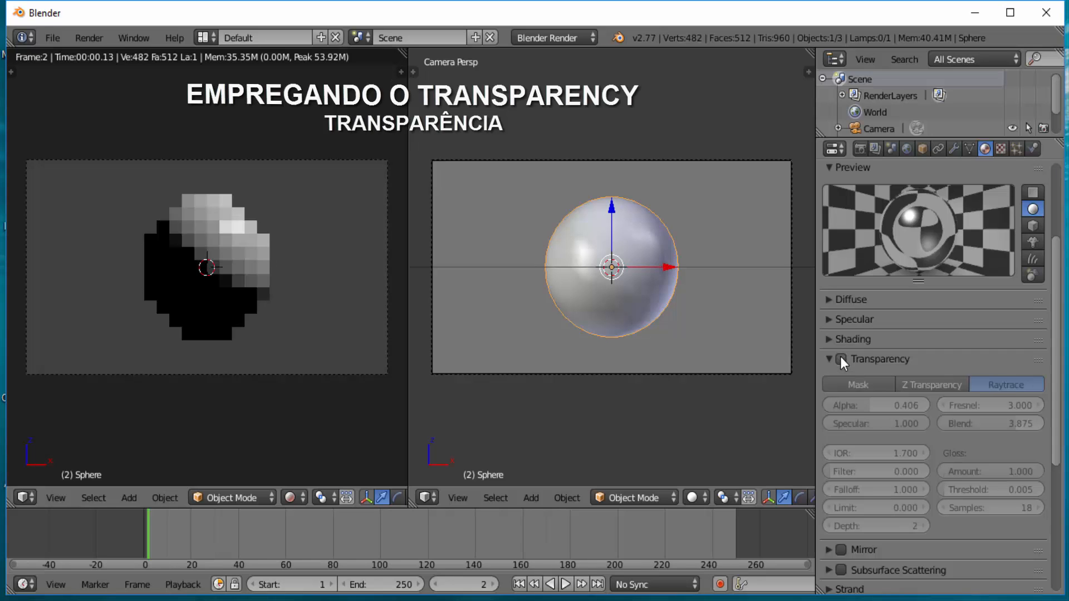
click(827, 359)
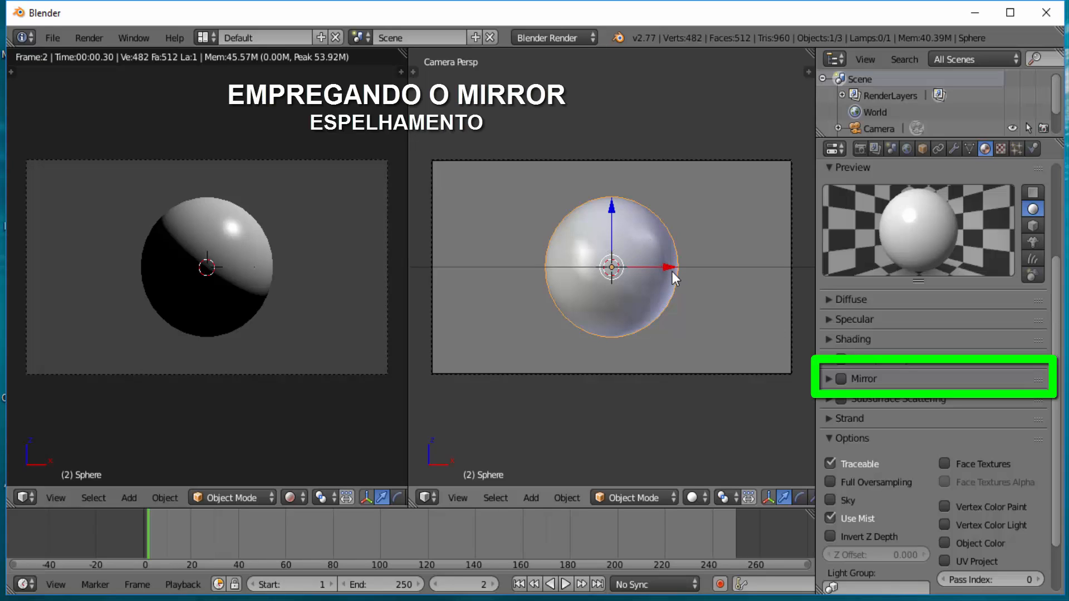
Add a second UV sphere and move it along the X axis until it sits beside the smooth sphere
key(shift+a)
mouse_move(672, 272)
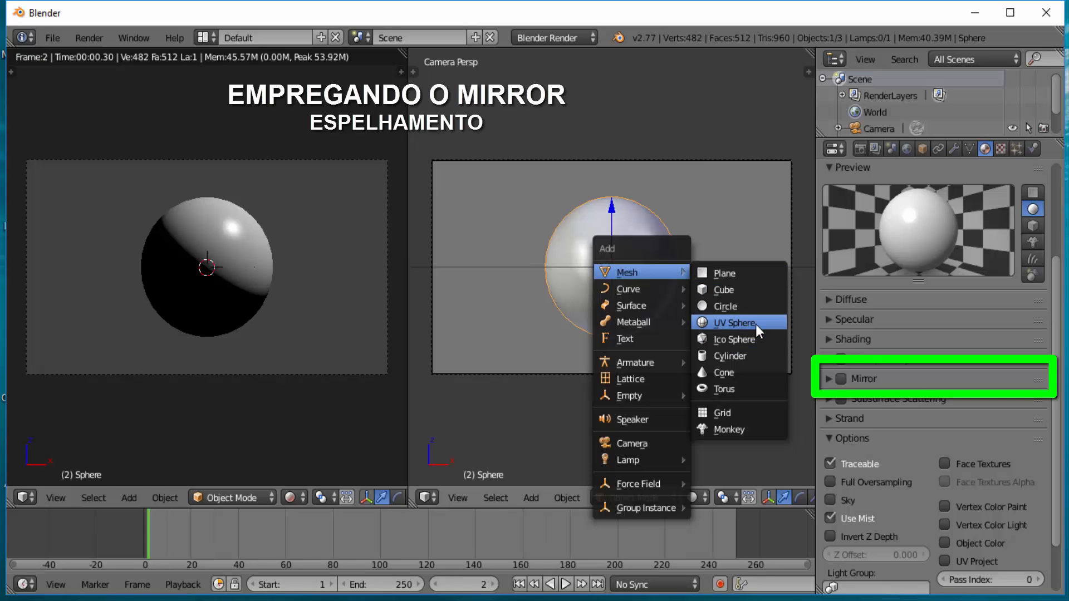
click(722, 325)
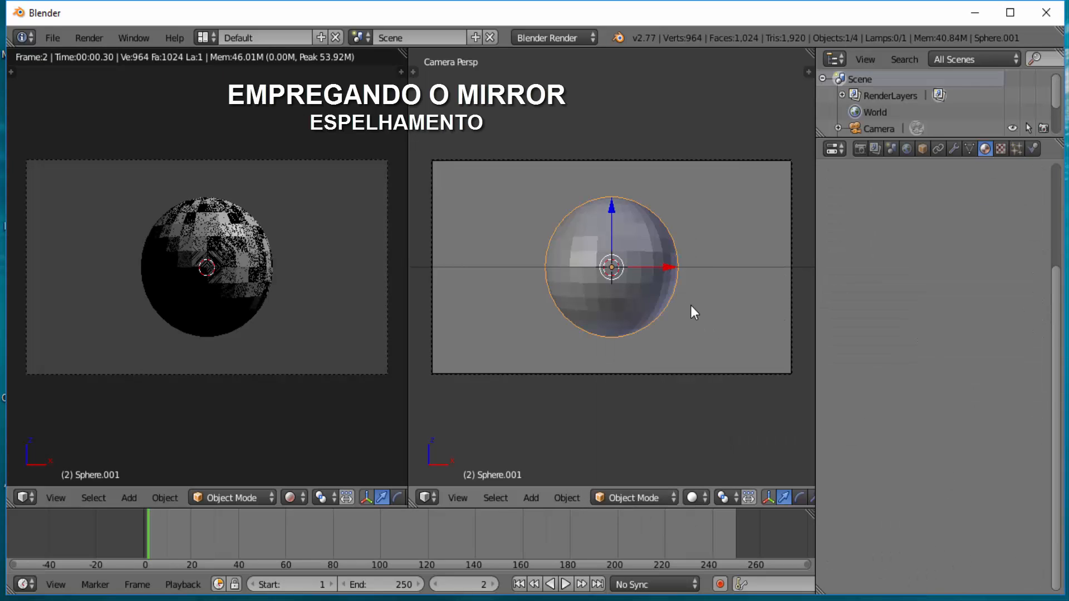
drag(666, 269, 413, 293)
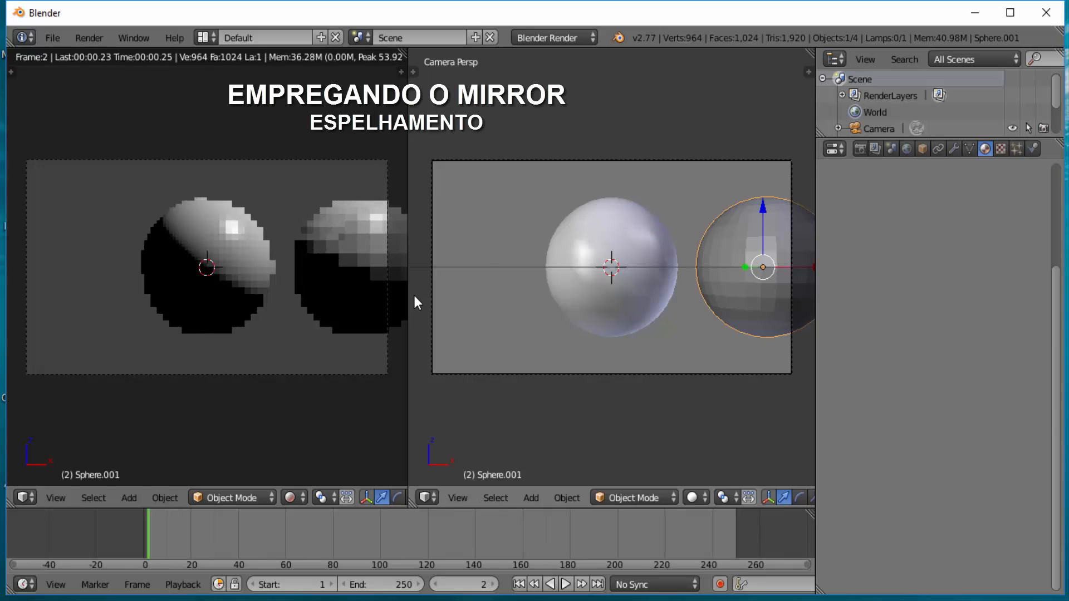
scroll(706, 262, down, 2)
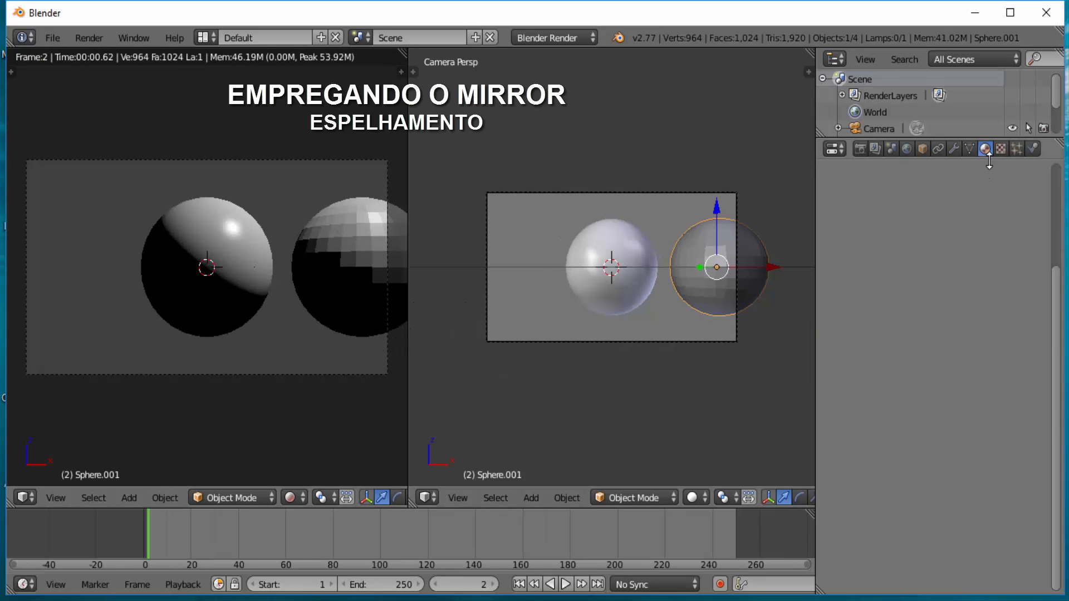
Create a new material for the second sphere and expand its Diffuse settings
drag(1057, 284, 1060, 160)
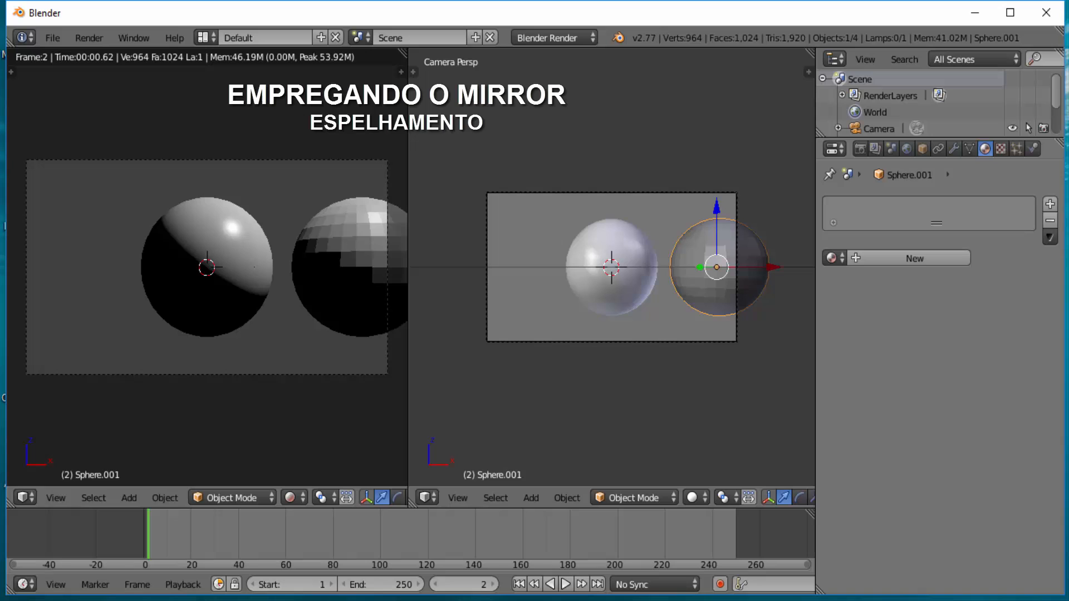
click(911, 256)
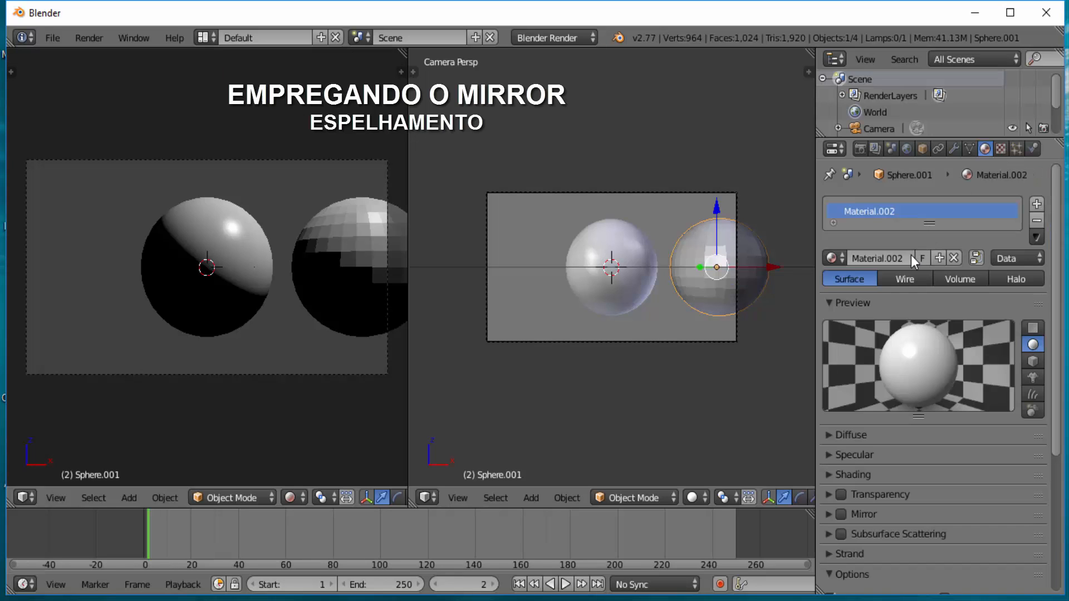
click(826, 437)
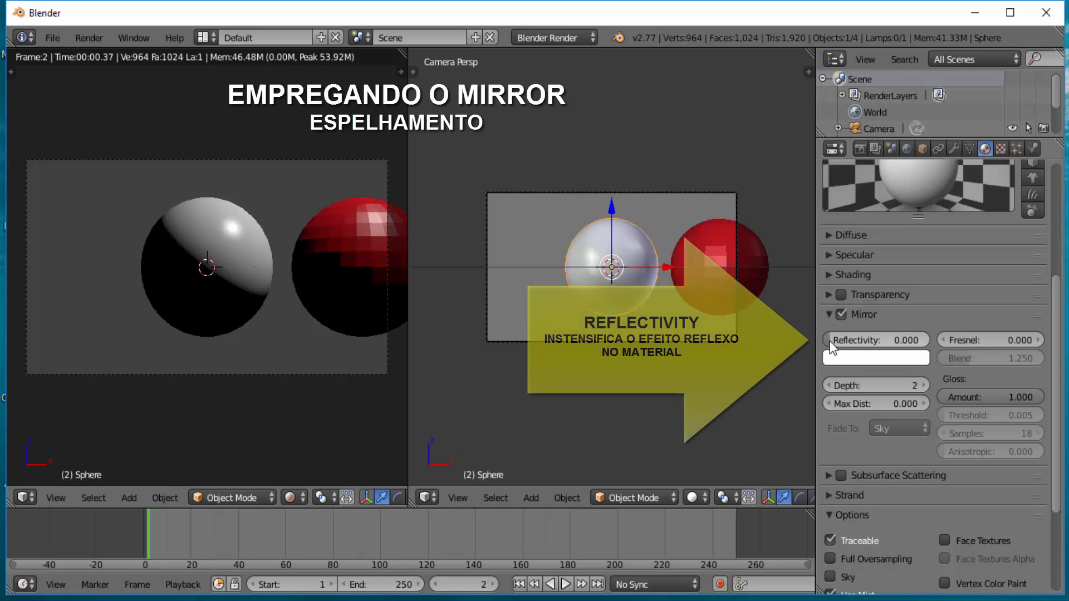
Try mirror reflectivity 0.727 and 0.305 on the smooth sphere, open the mirror colour, and settle on reflectivity 0.758
drag(835, 340, 885, 344)
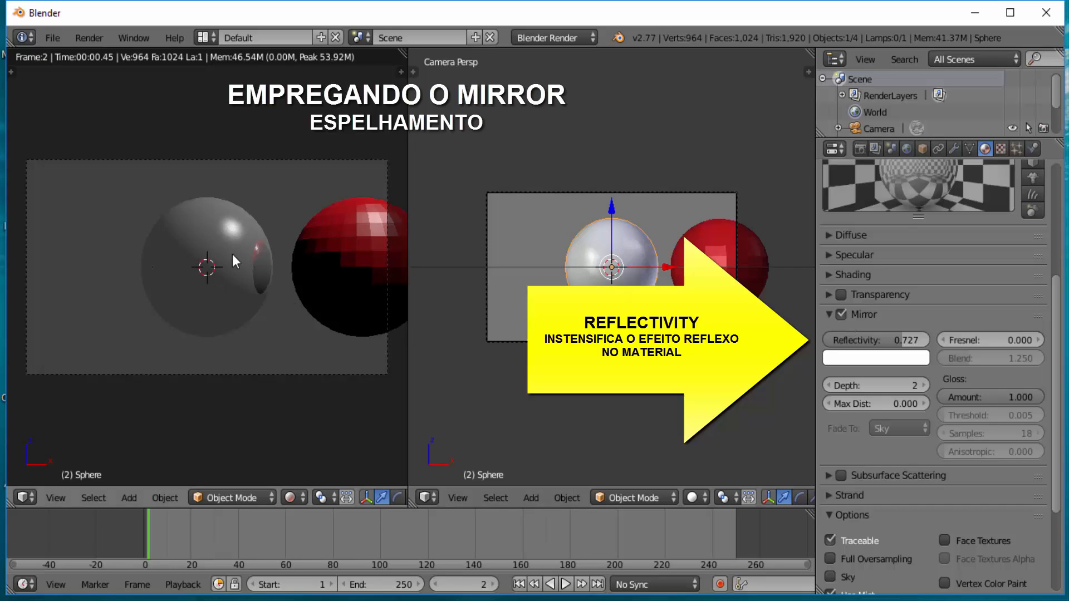
mouse_move(871, 338)
mouse_down()
mouse_move(930, 339)
mouse_move(823, 338)
mouse_move(863, 341)
mouse_up()
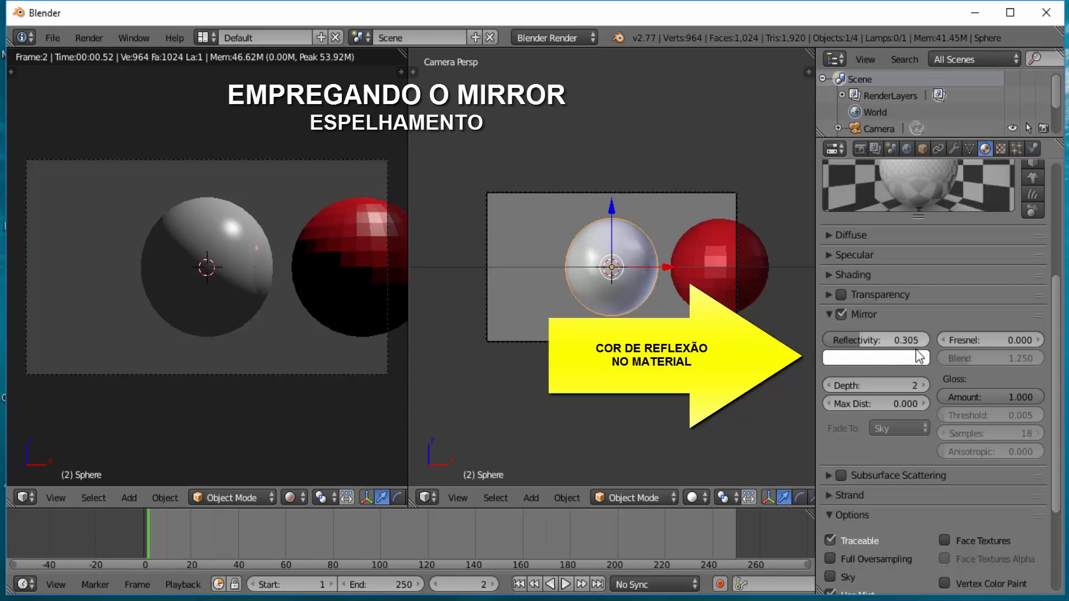
click(876, 359)
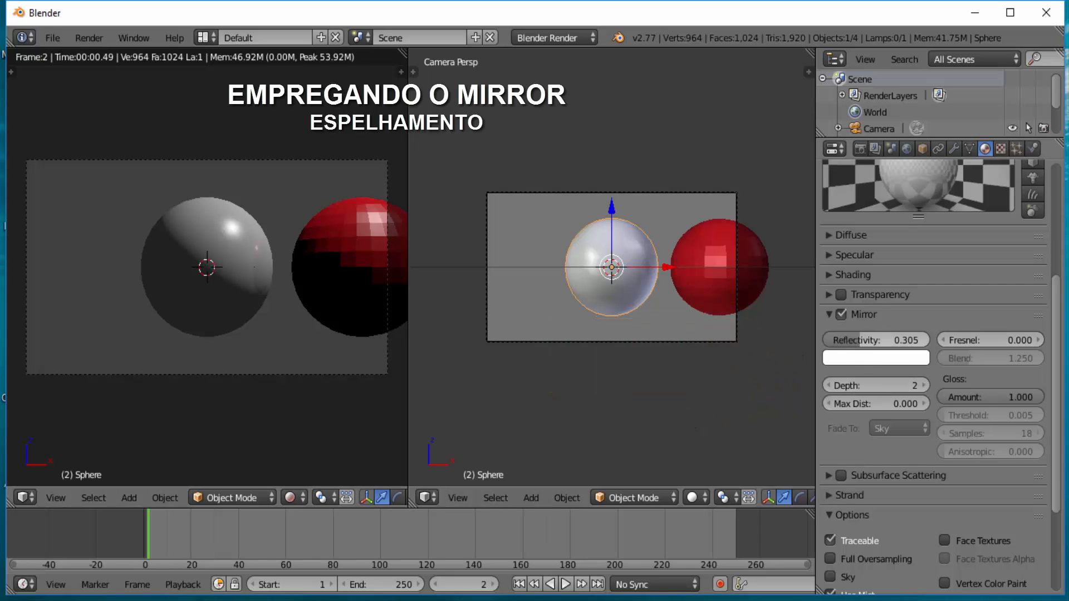
drag(857, 340, 906, 341)
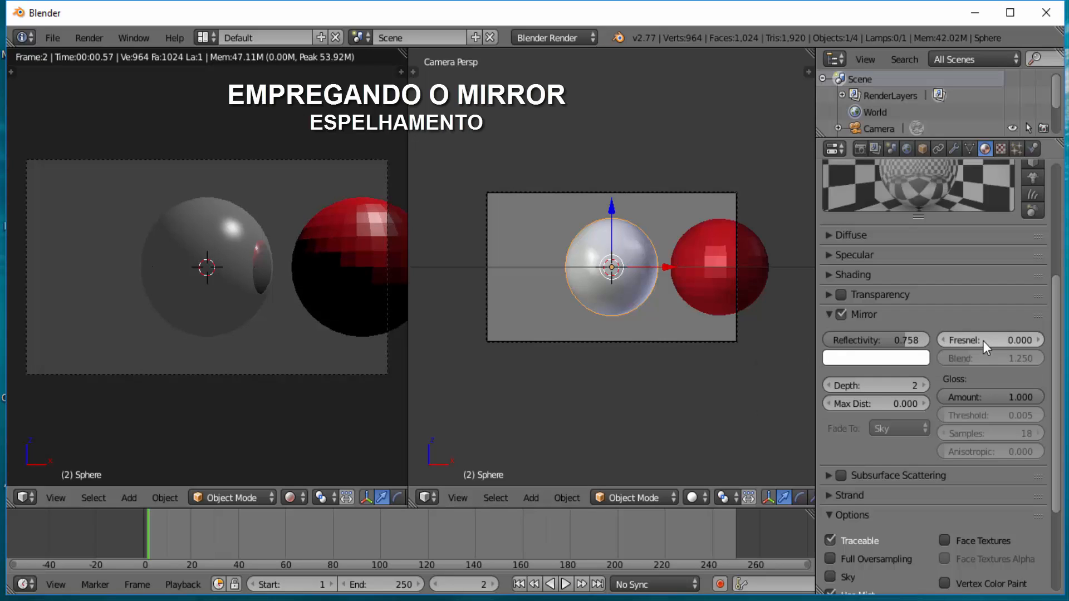
Set the smooth sphere's mirror Fresnel to 1.200 and Depth to 4, trying Blend 2.344 before settling on 0.898
drag(983, 340, 982, 341)
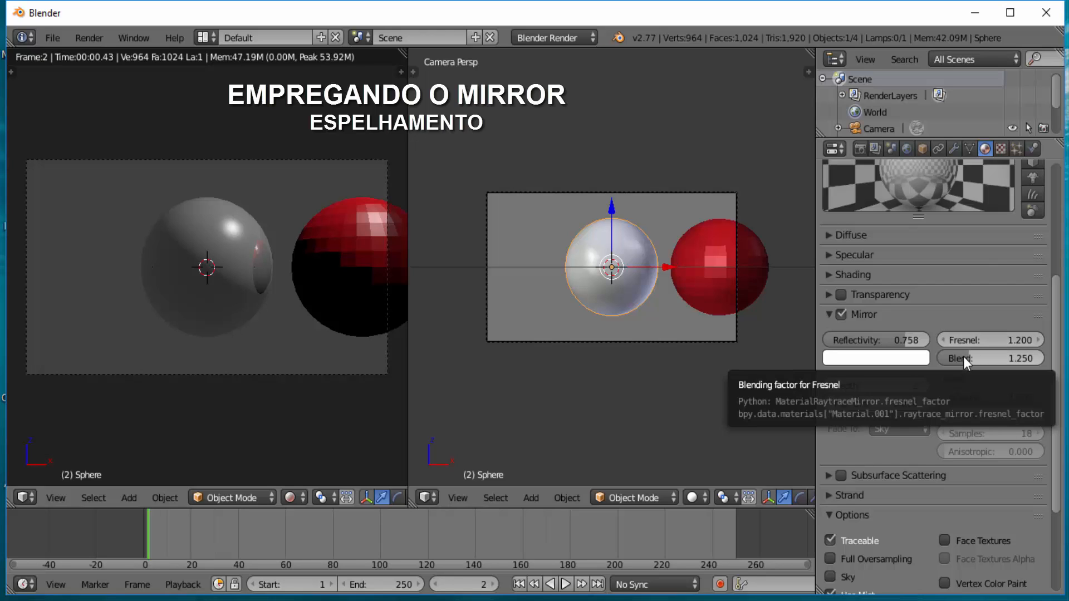
drag(963, 356, 991, 356)
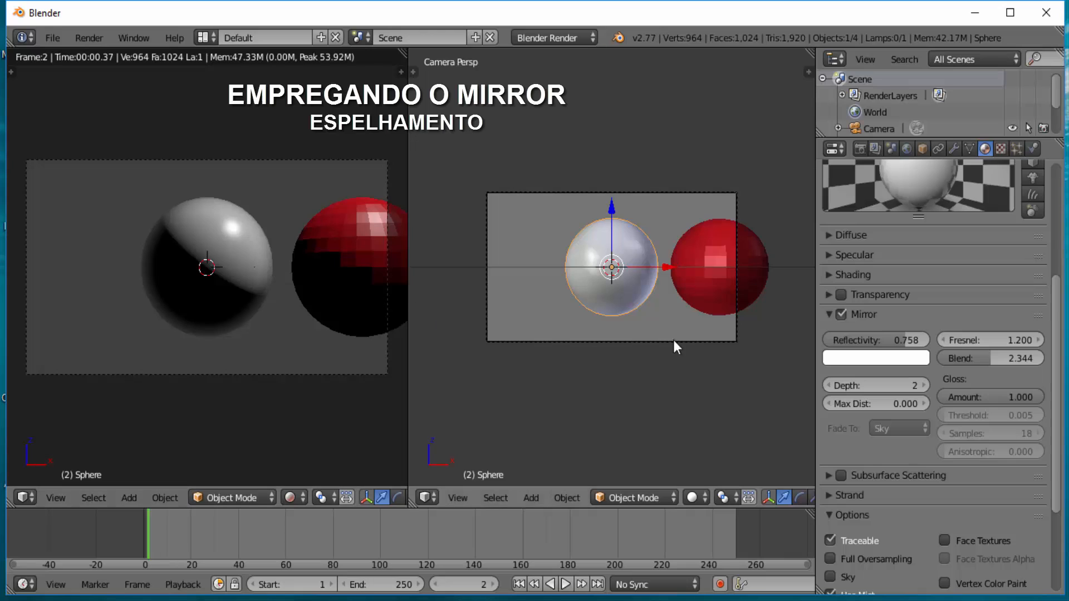
drag(974, 358, 941, 357)
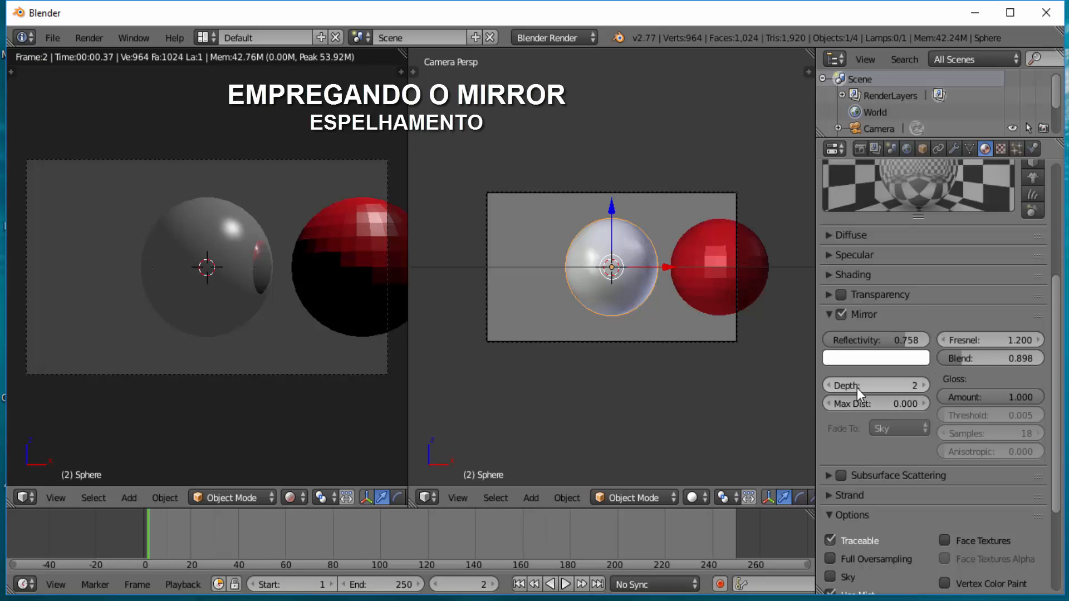
click(925, 385)
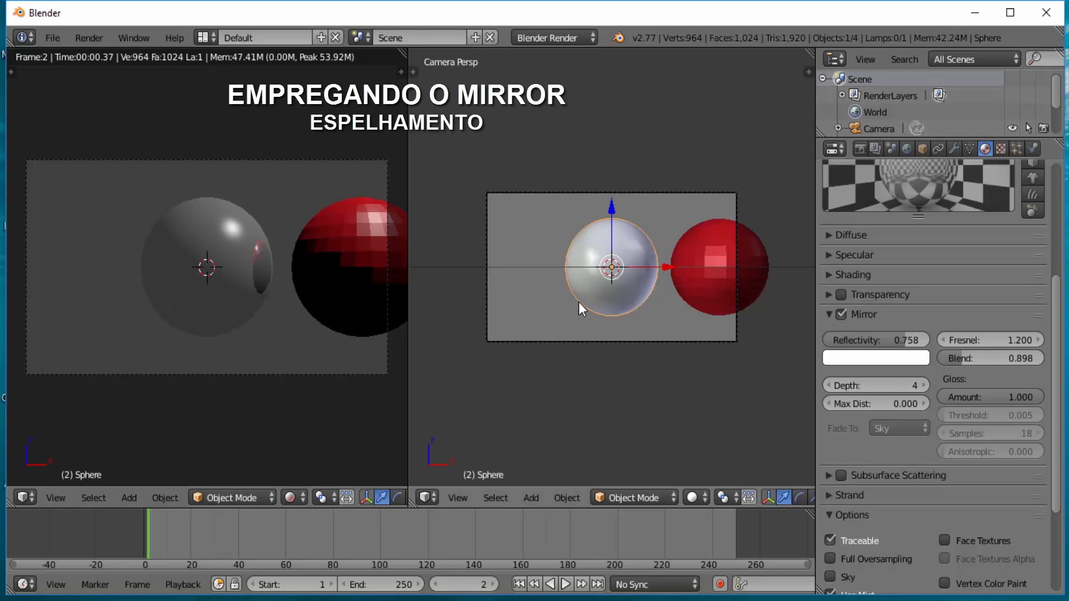
Delete the red sphere beside the smooth sphere
right_click(707, 245)
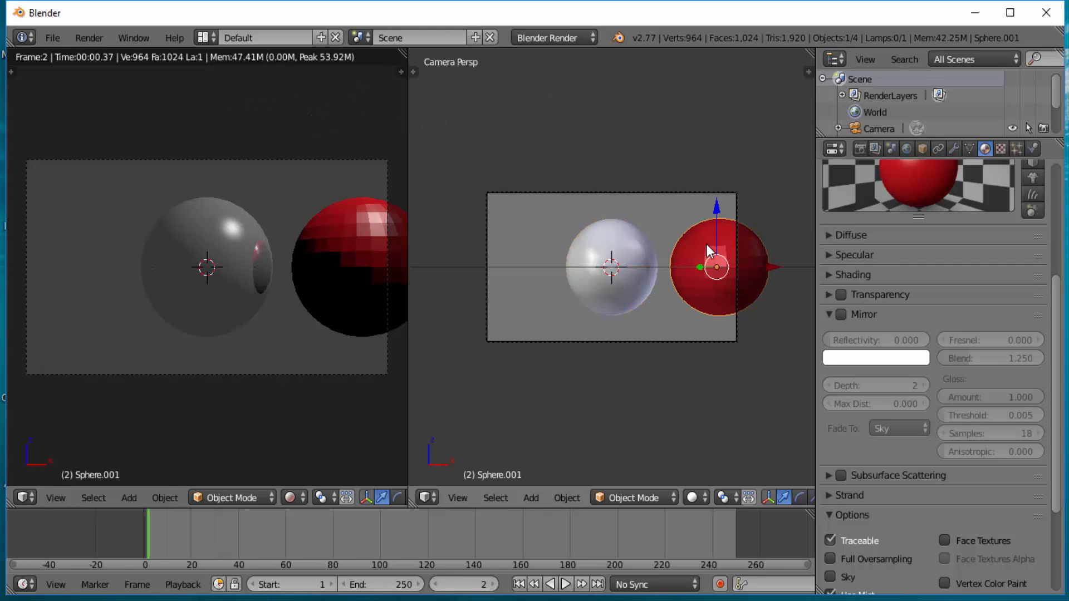
key(x)
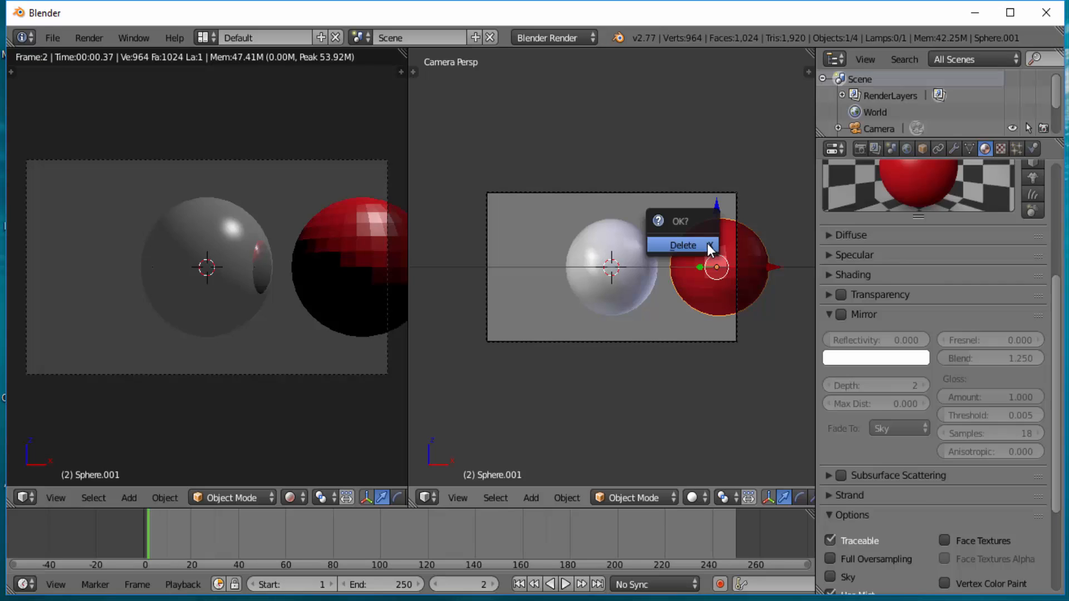
click(706, 245)
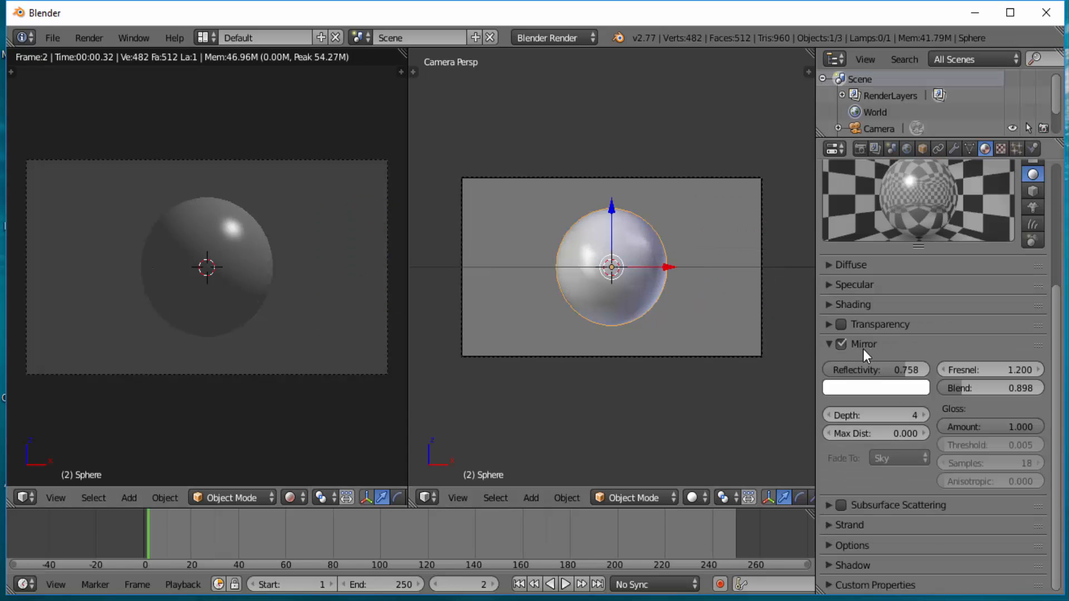
Disable mirror reflections on the smooth sphere's material and collapse the Mirror settings
click(843, 345)
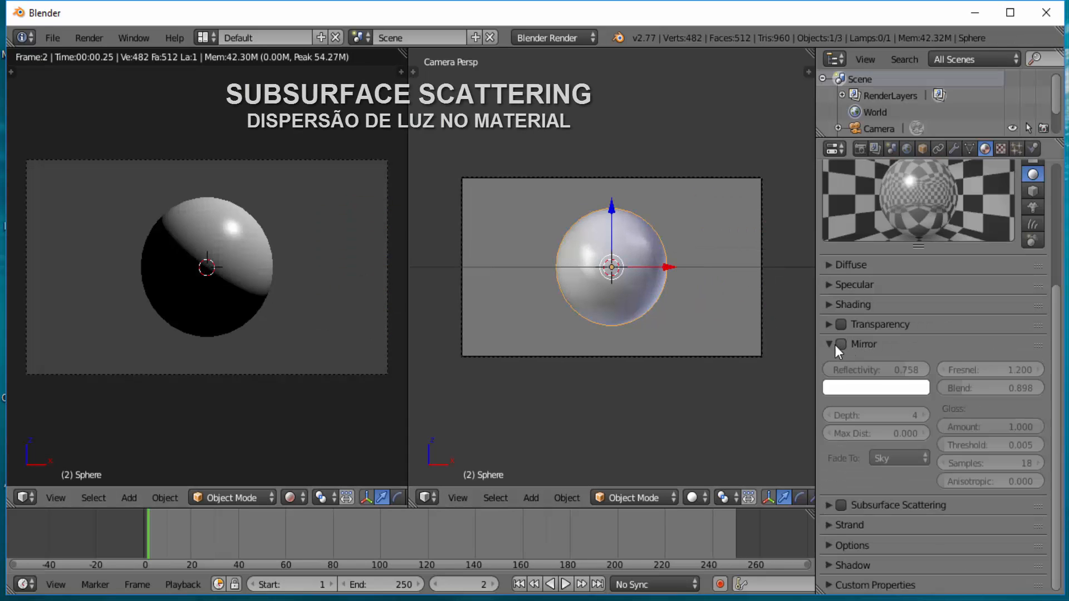
click(833, 345)
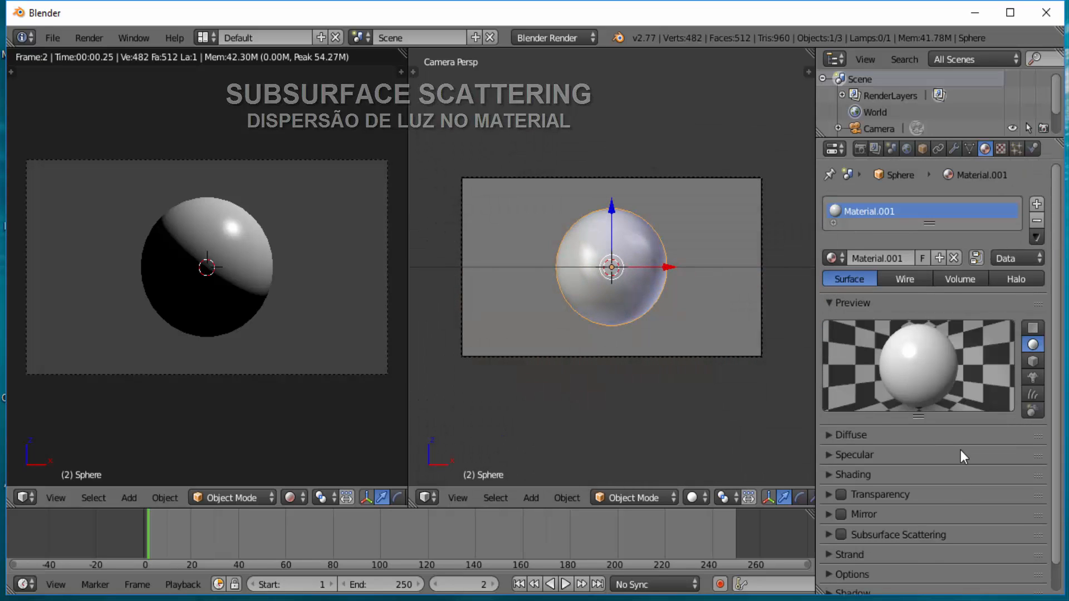
scroll(961, 451, down, 1)
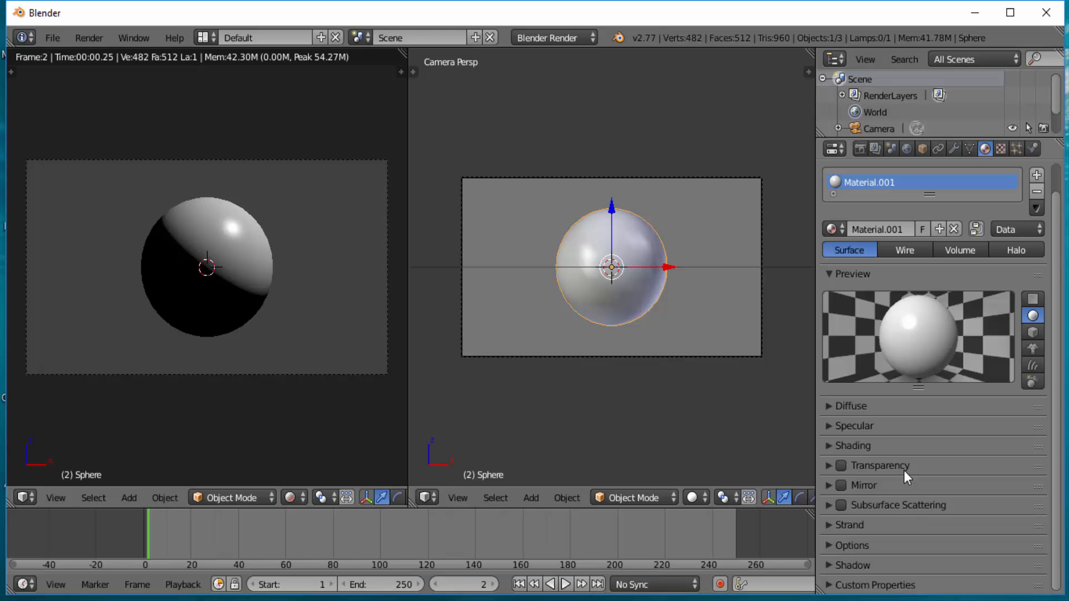
scroll(710, 205, up, 1)
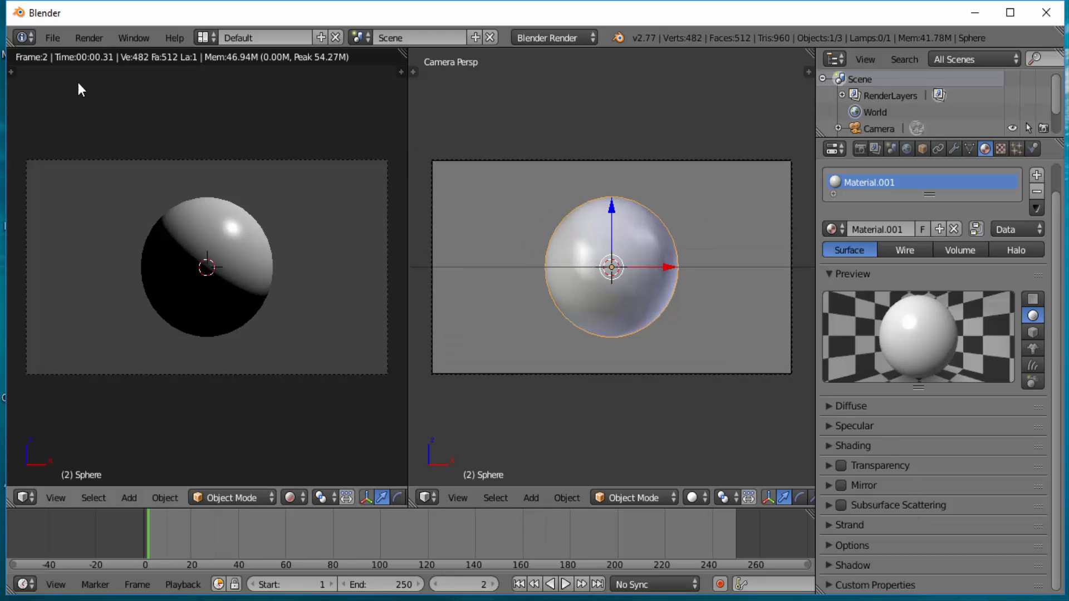
Save the scene as a new file named "aula reforço.blend" in the "00. Blender" folder
click(54, 39)
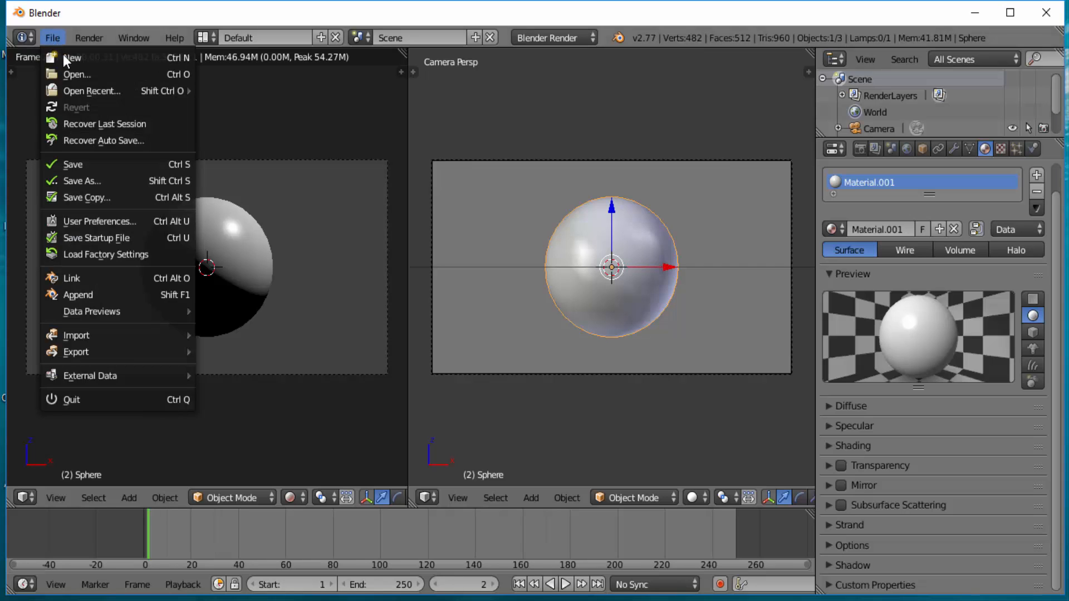
click(88, 183)
text(aula)
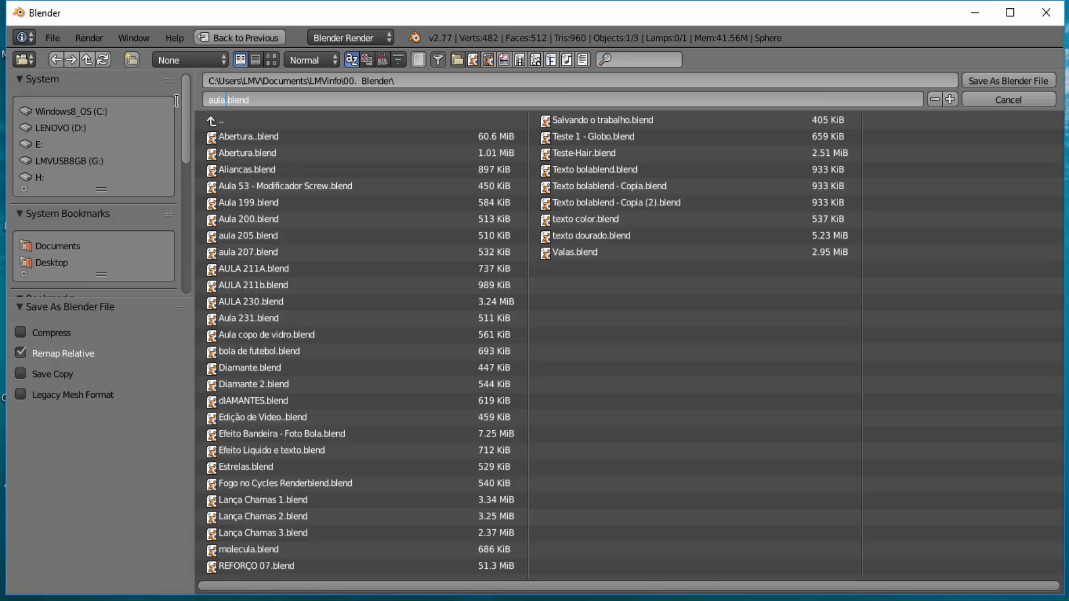
text( reforço)
click(987, 79)
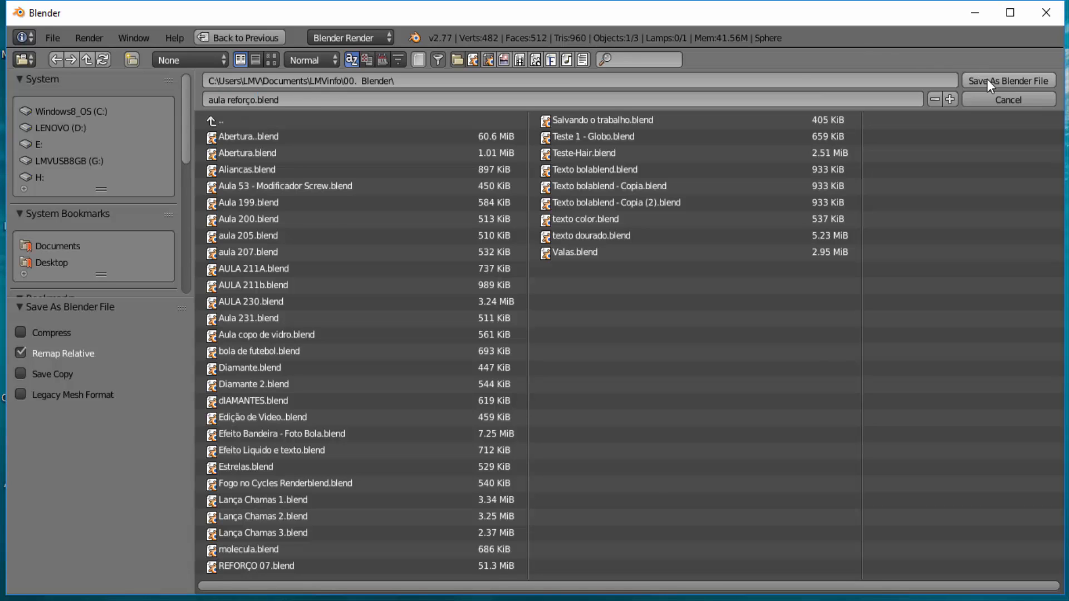